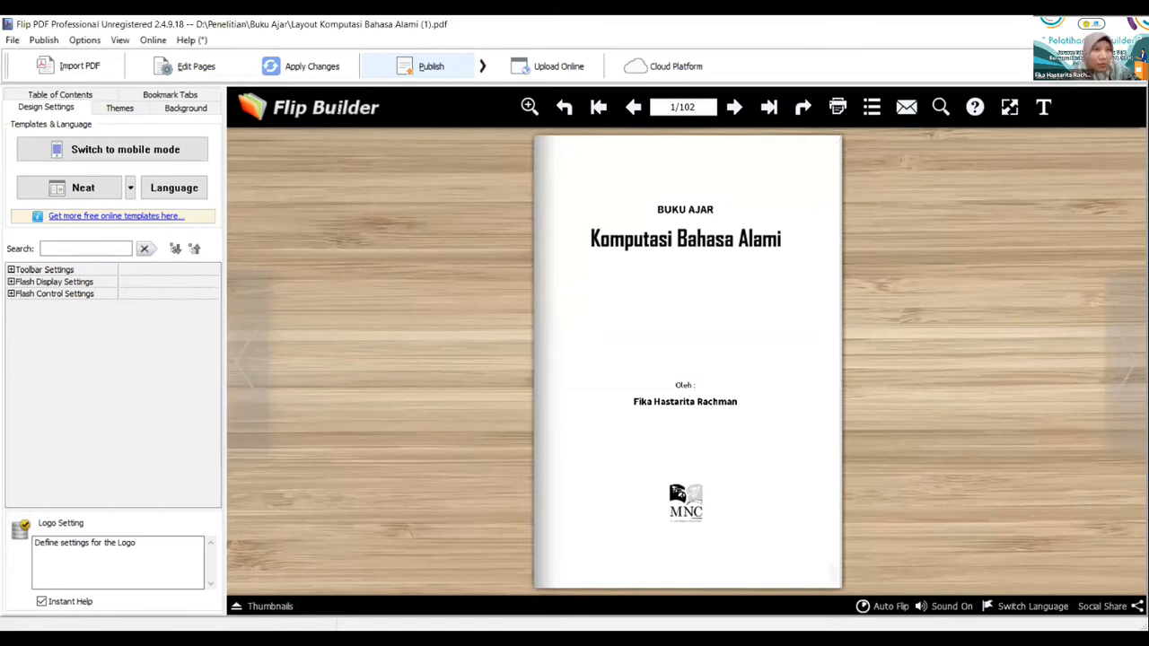
Start a PDF import with the HTML5 version and open the Watermark Editor from the advanced import settings
click(63, 69)
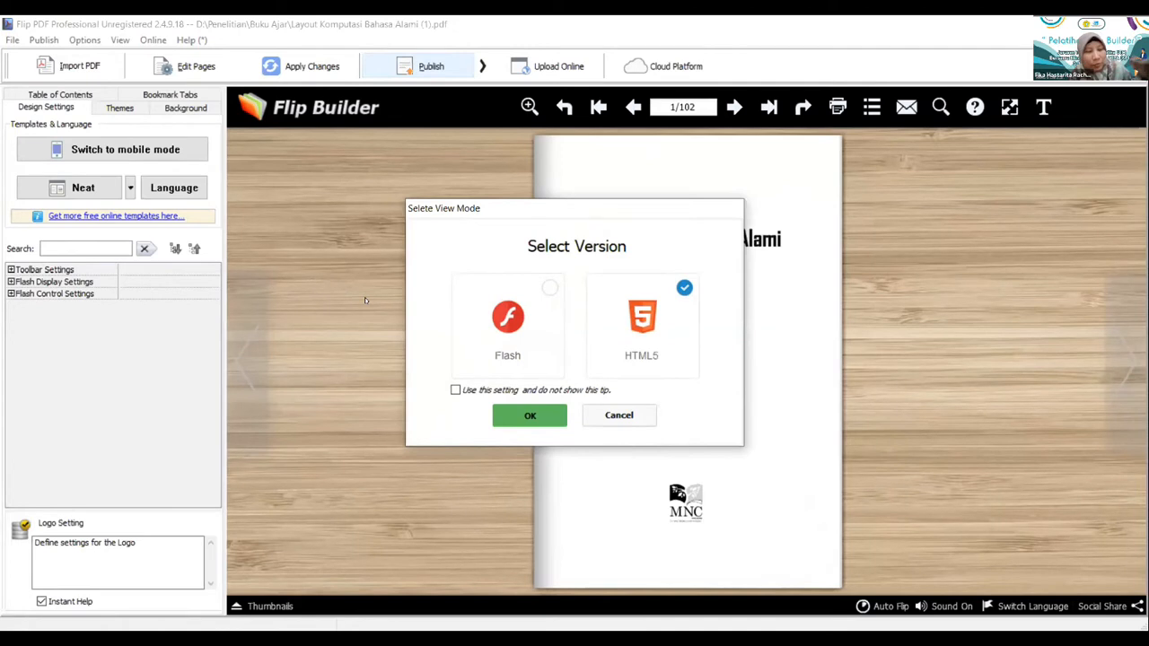
click(523, 415)
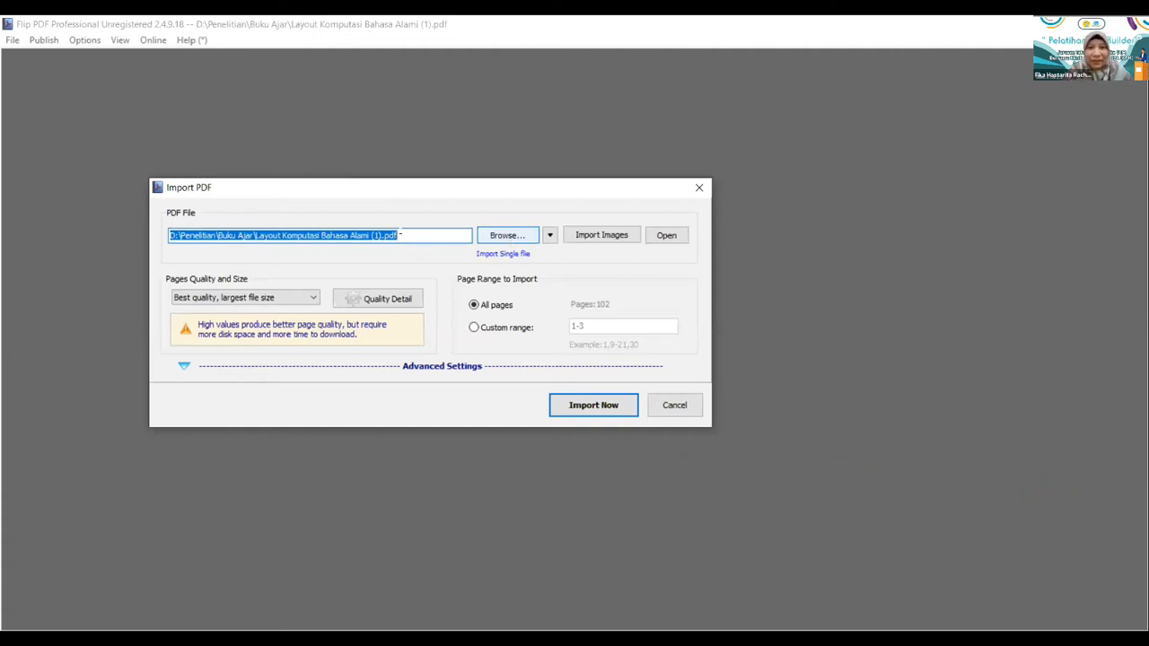
click(442, 366)
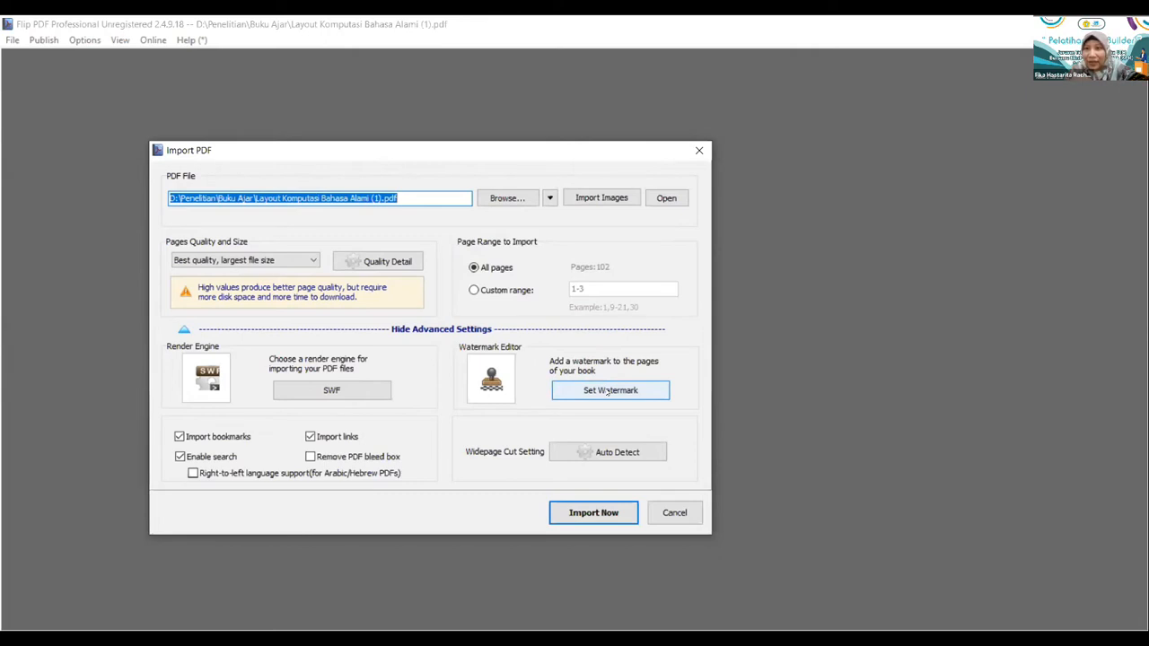
click(609, 392)
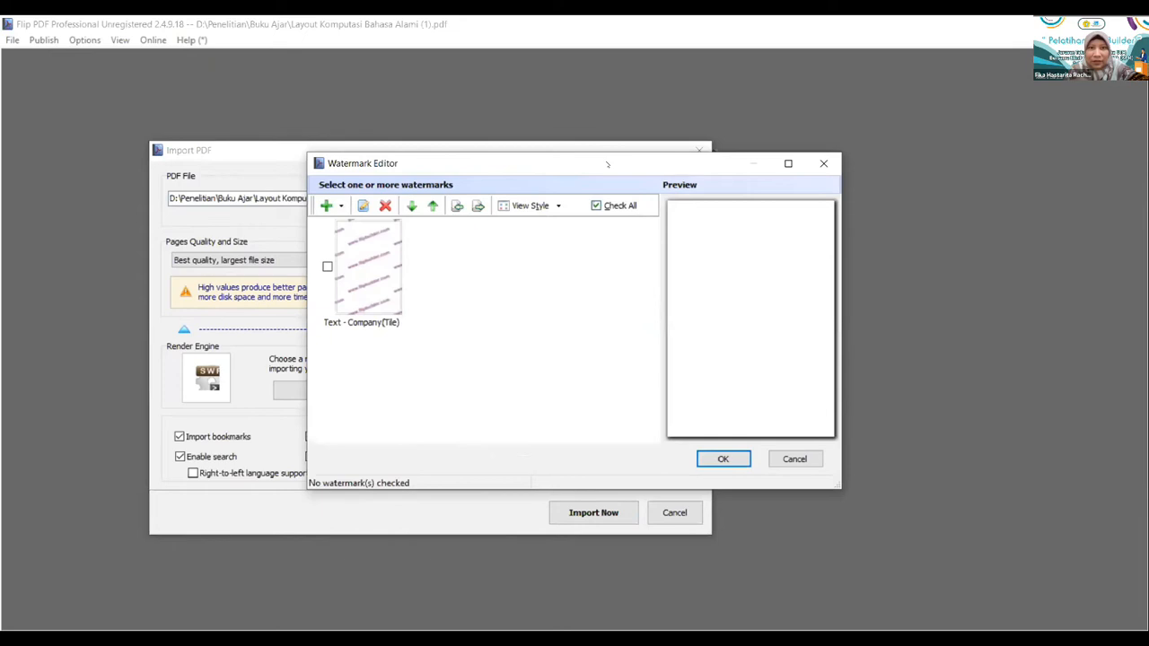
drag(607, 165, 422, 125)
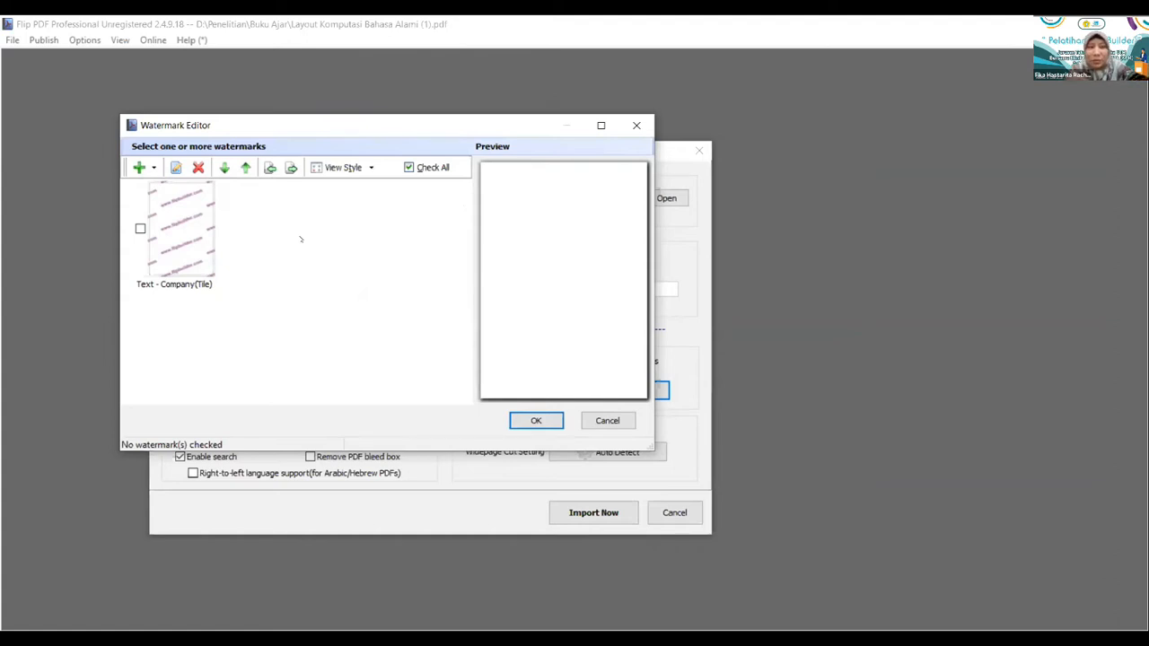
Create a new image watermark using the BOOK logo PNG from the ! Pengabdian folder
click(196, 234)
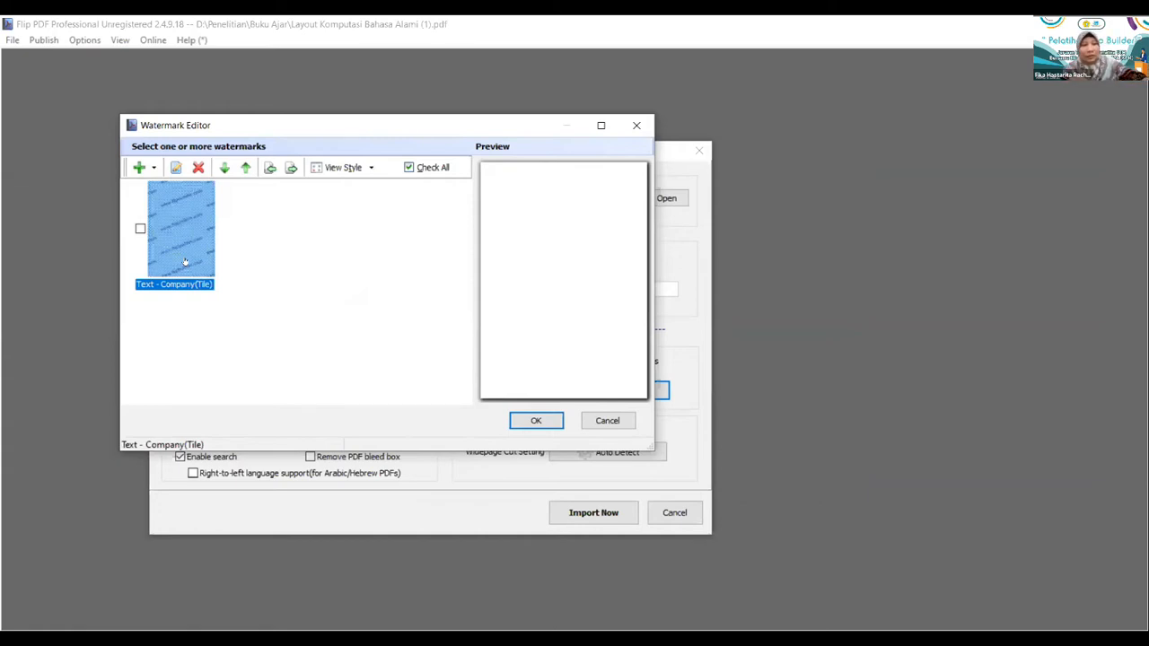
click(271, 261)
click(139, 168)
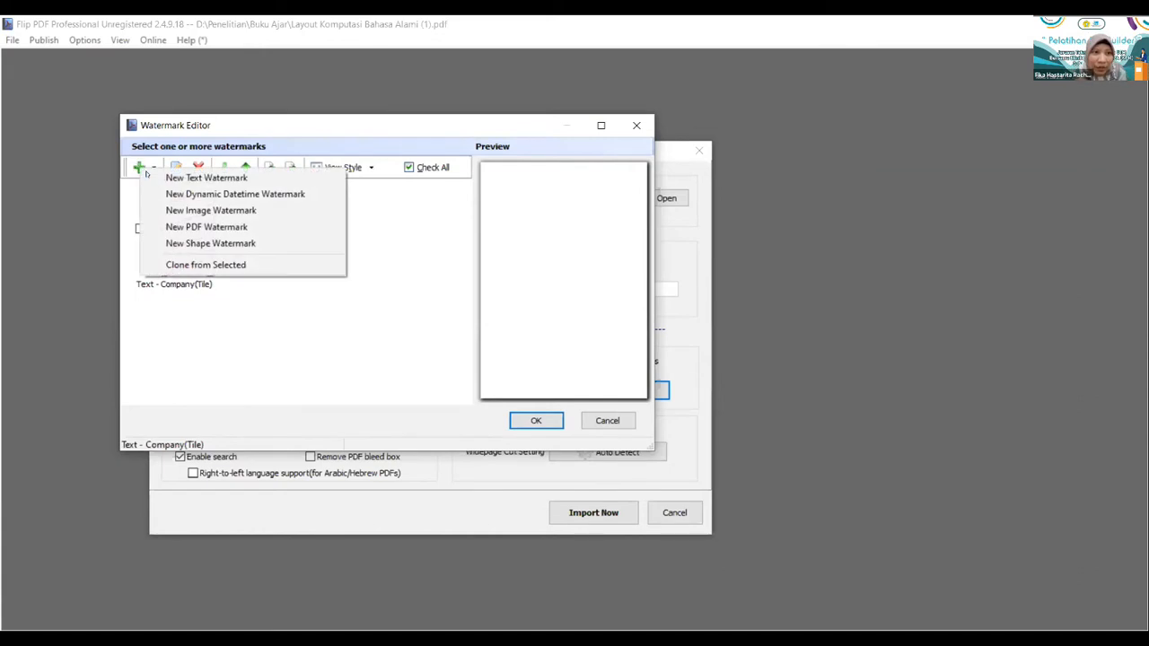
click(175, 210)
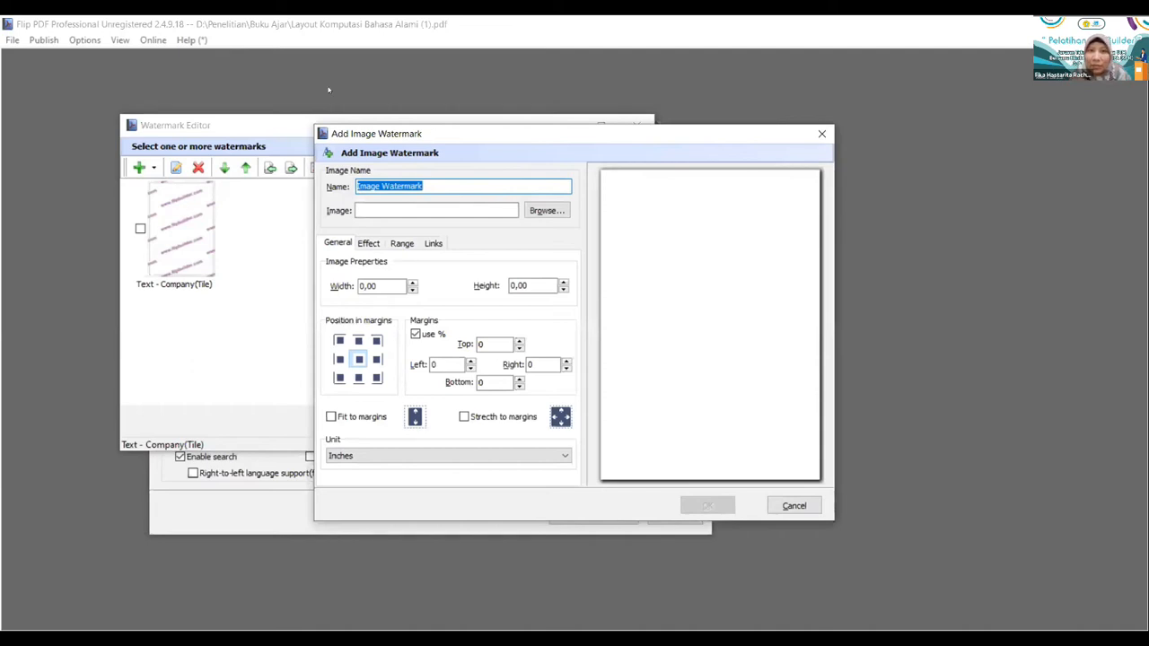
drag(329, 89, 330, 91)
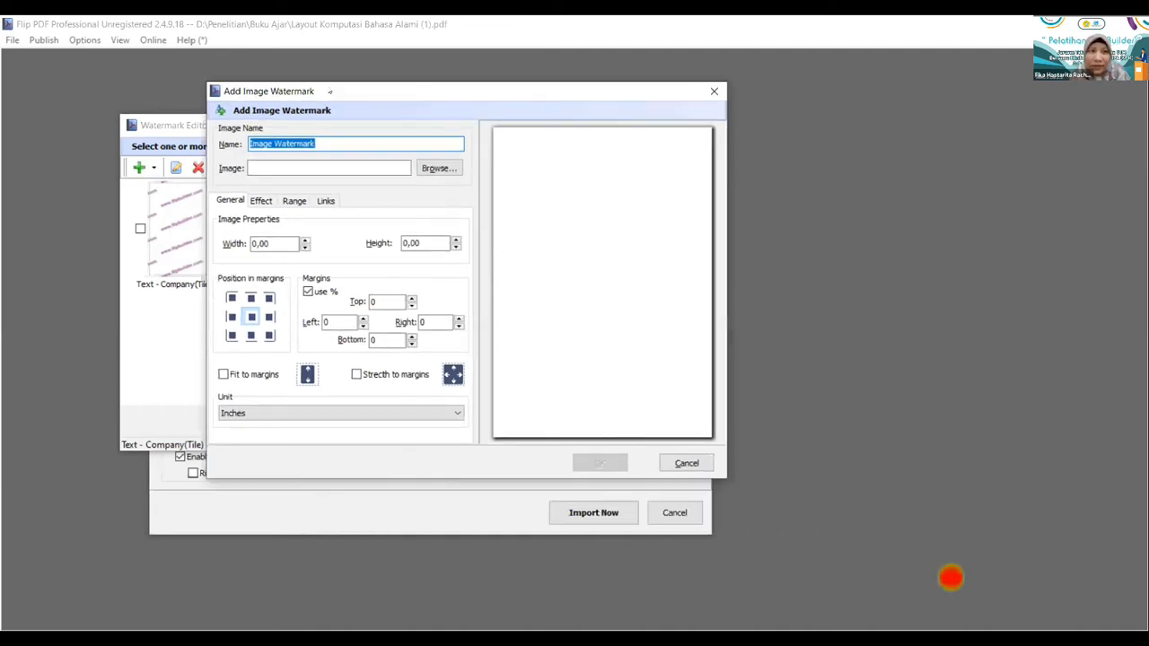
click(441, 167)
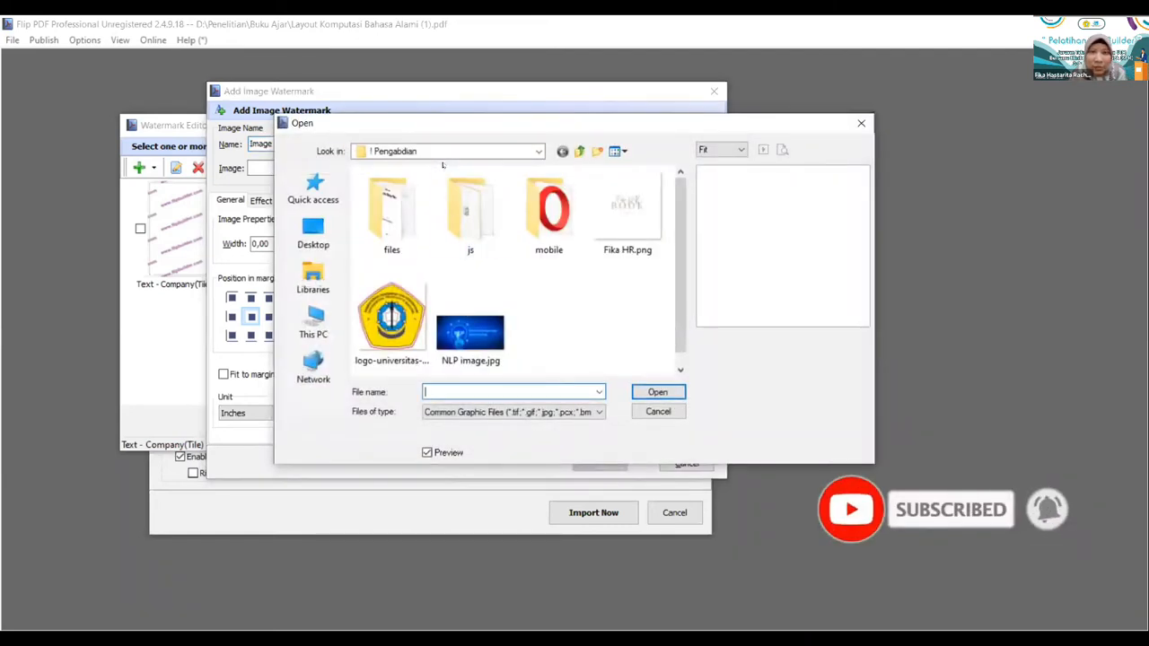
click(605, 224)
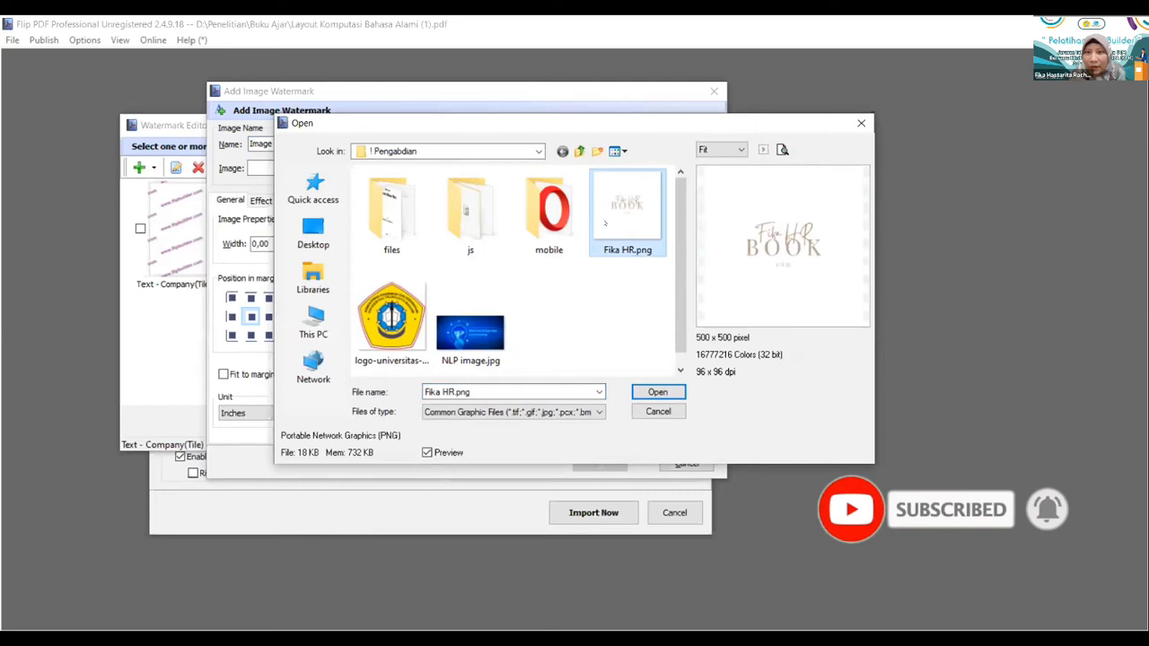
click(655, 393)
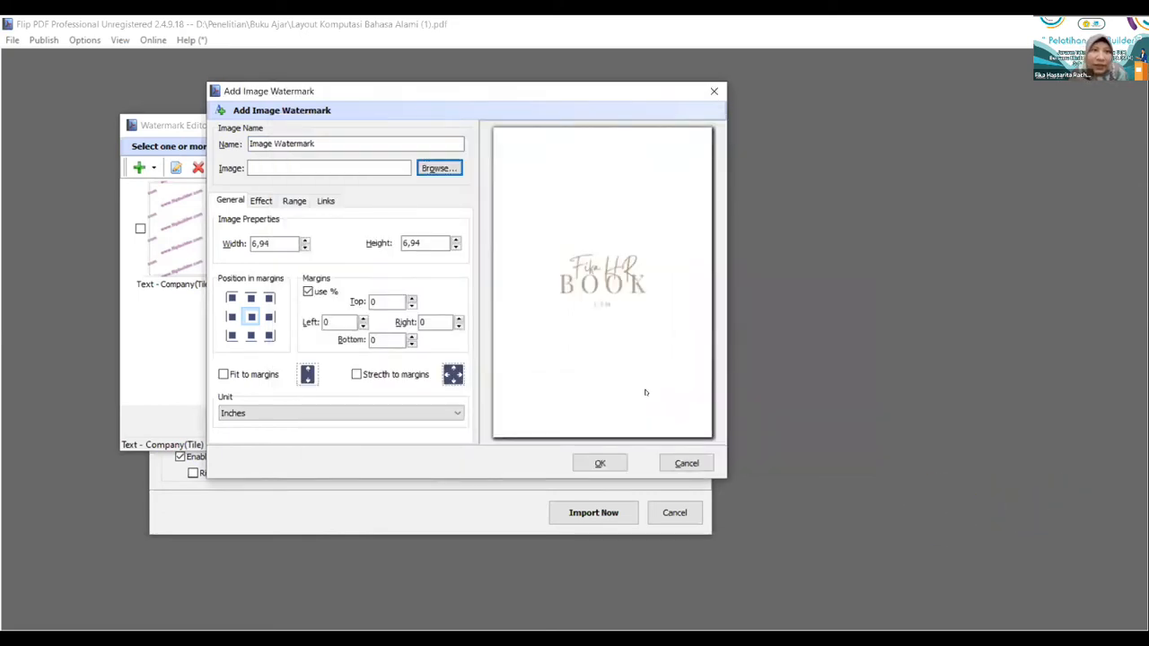
Try different placements for the watermark and settle on the top-left position within the page margins
click(233, 299)
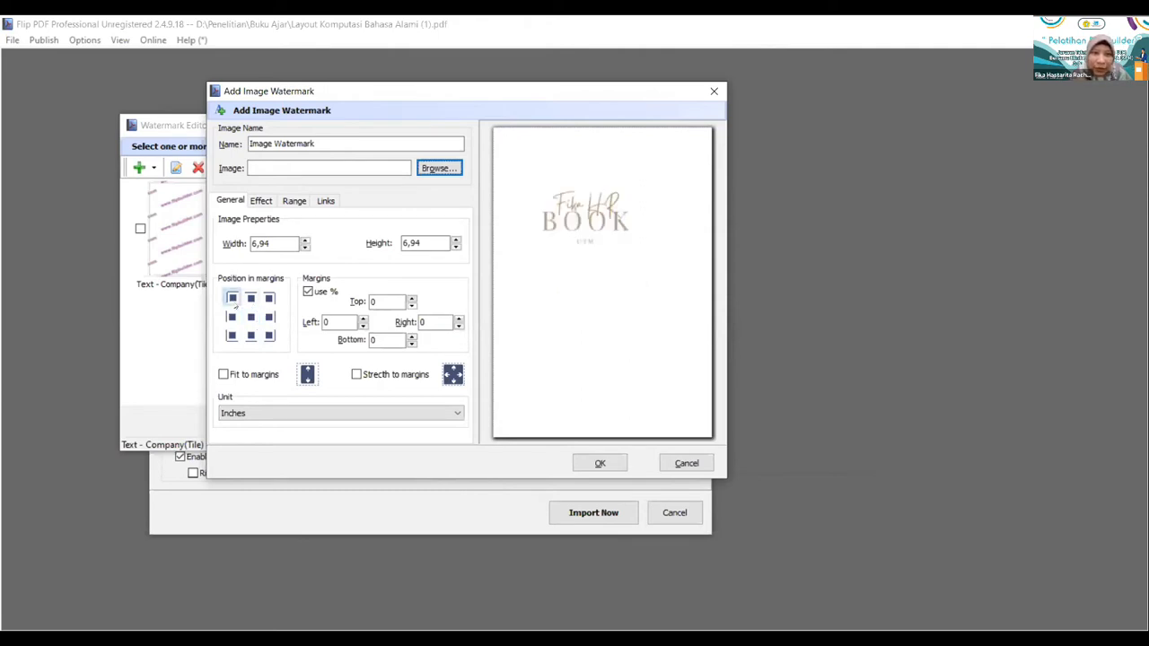
click(265, 300)
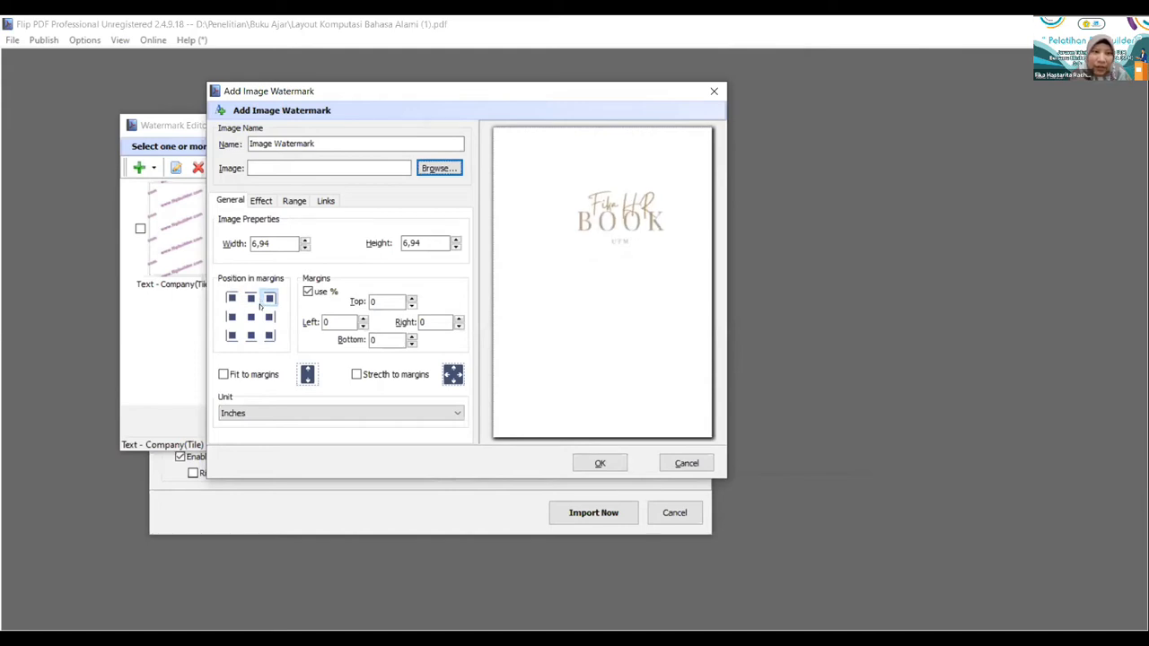
click(251, 317)
click(233, 318)
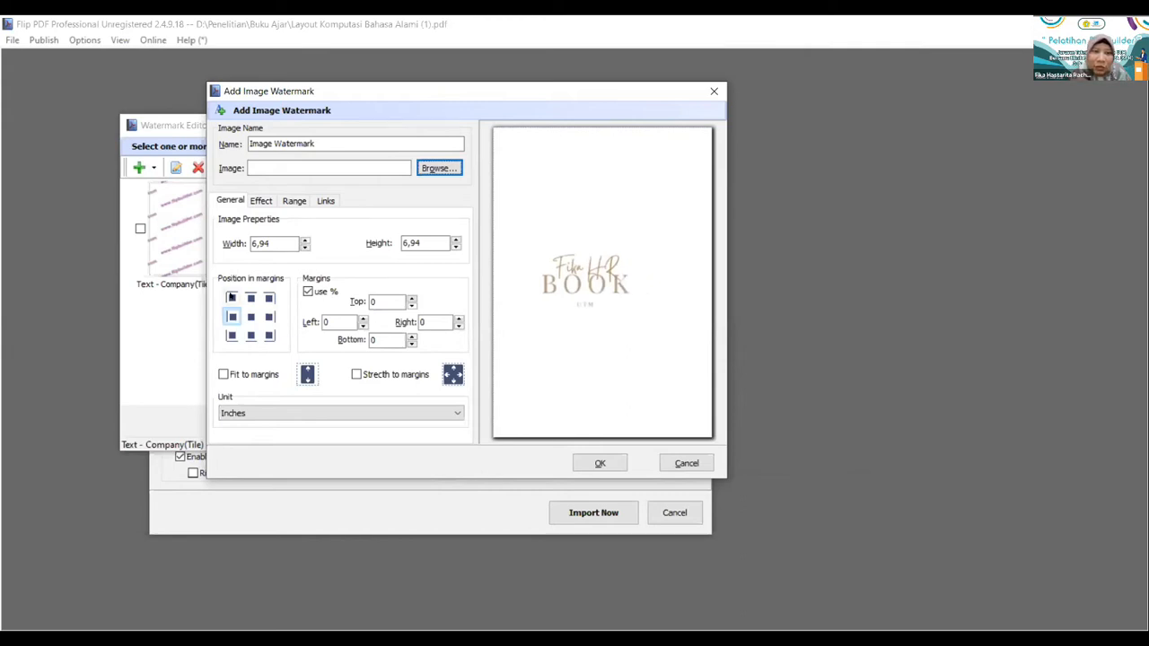
click(232, 298)
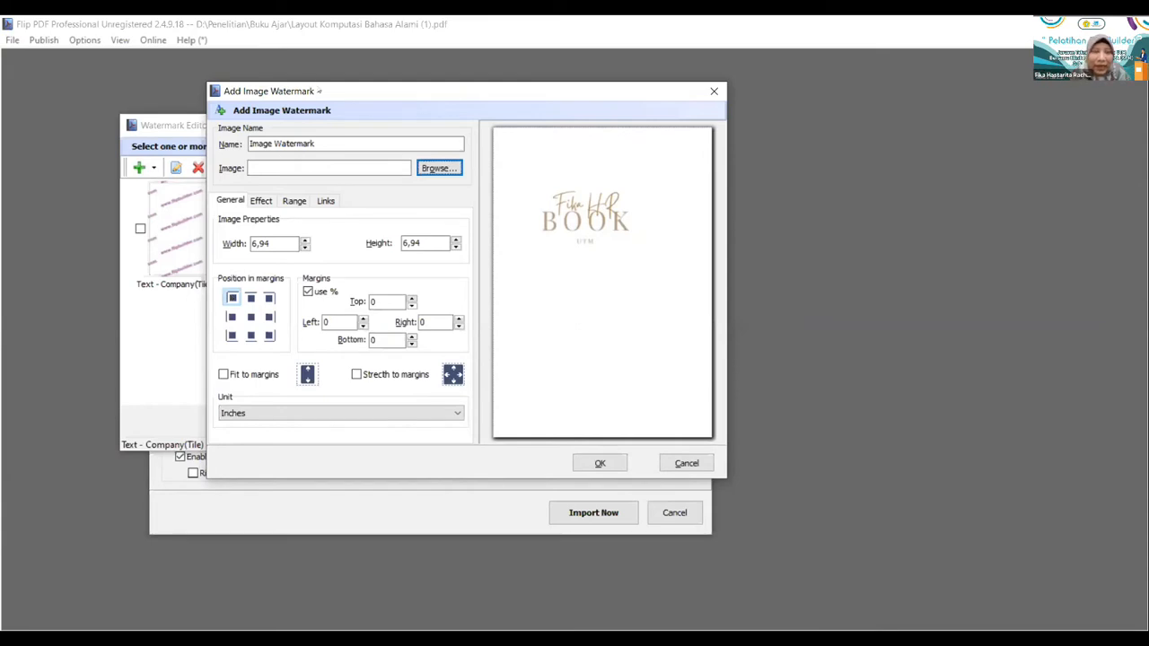
drag(309, 91, 587, 73)
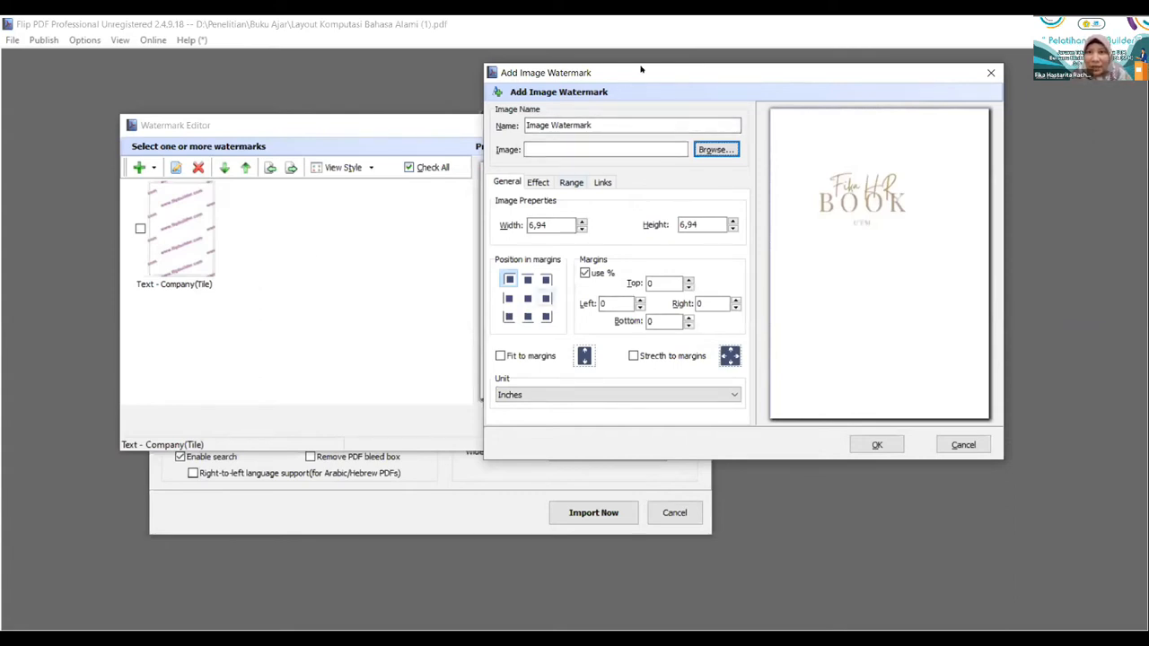
drag(641, 68, 429, 72)
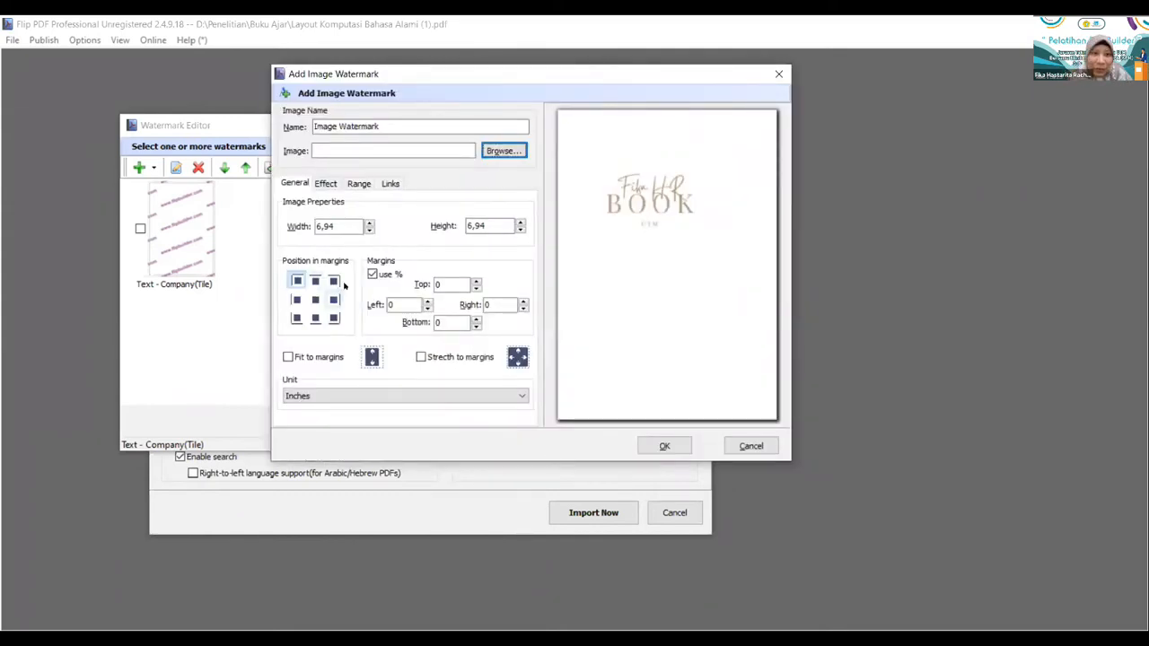
Reduce the image watermark's opacity to slightly under half
click(326, 181)
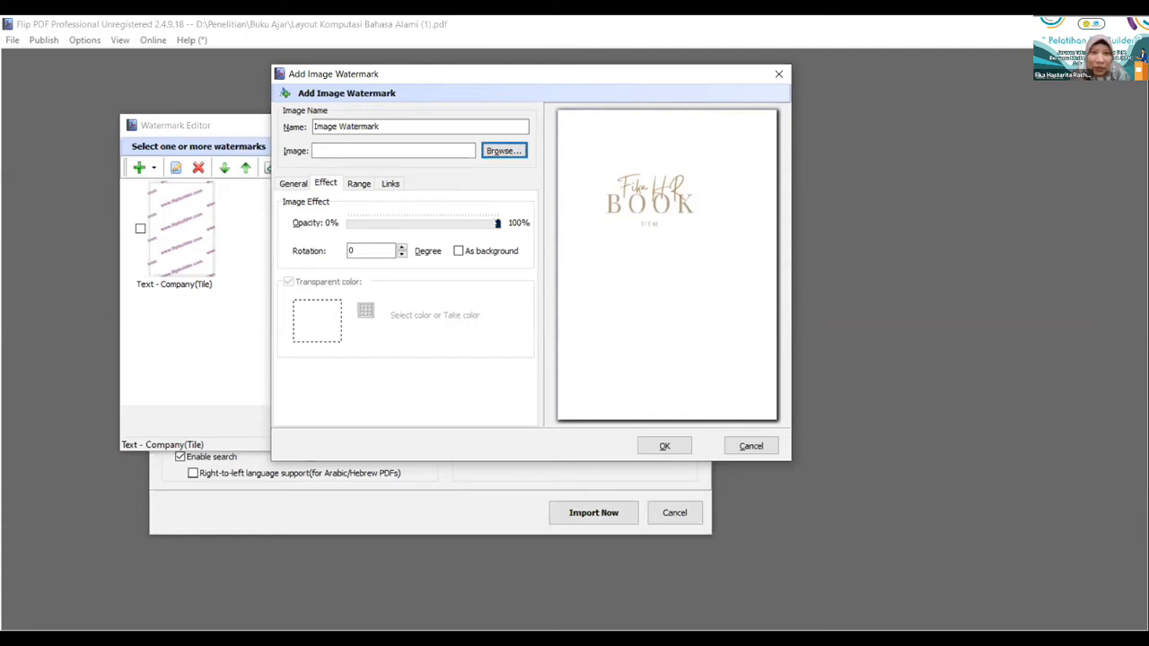
drag(497, 225, 418, 224)
click(448, 224)
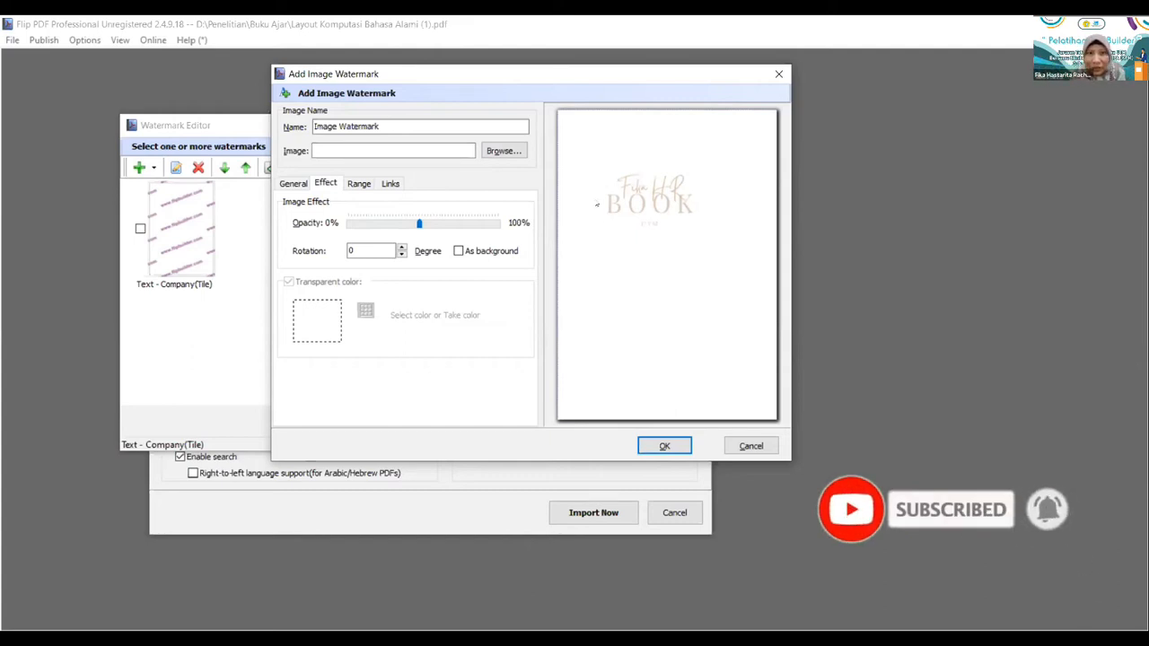
drag(419, 225, 492, 238)
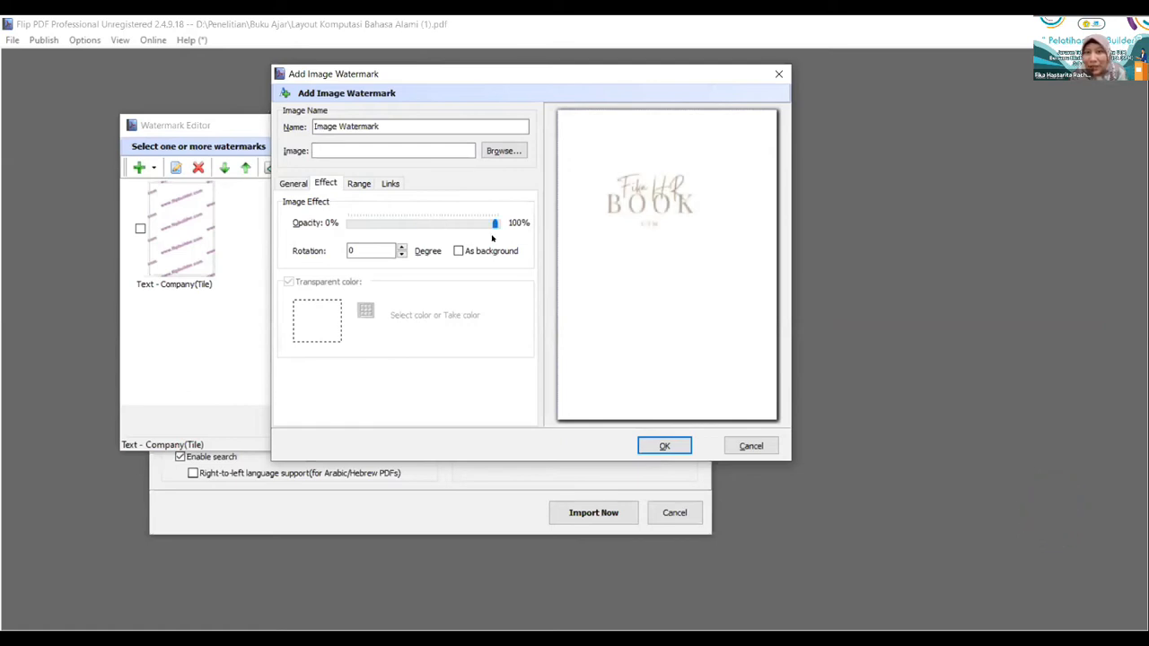
click(495, 223)
drag(495, 223, 414, 225)
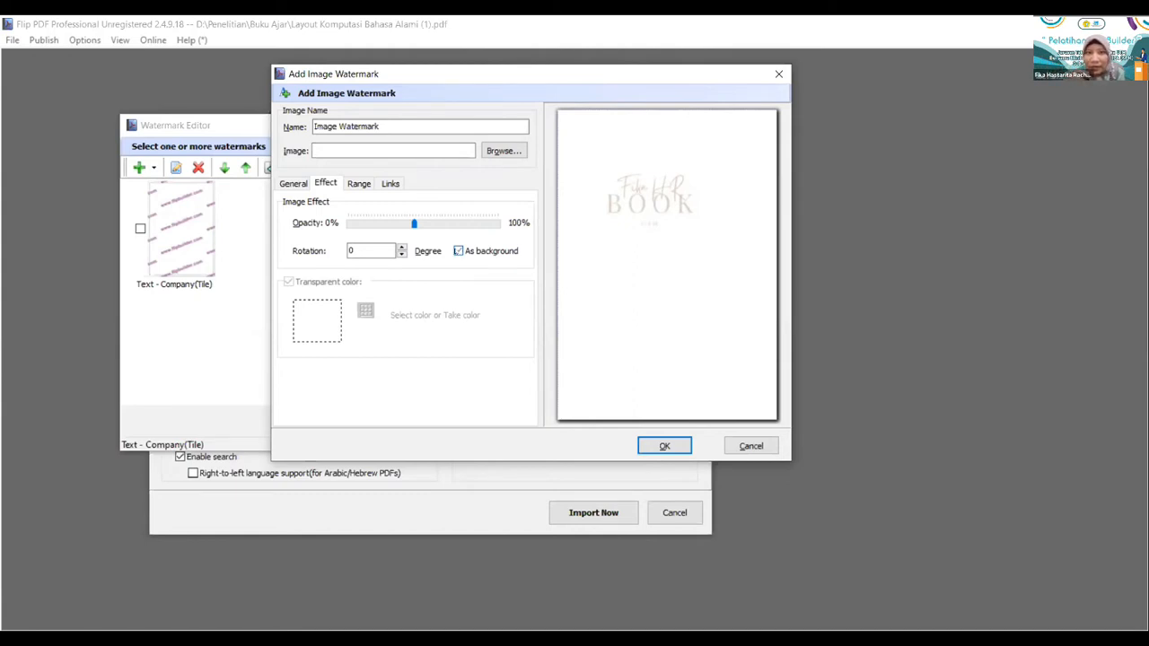
Set the watermark's page range to all pages, leave its link unapplied, and save the watermark
click(352, 183)
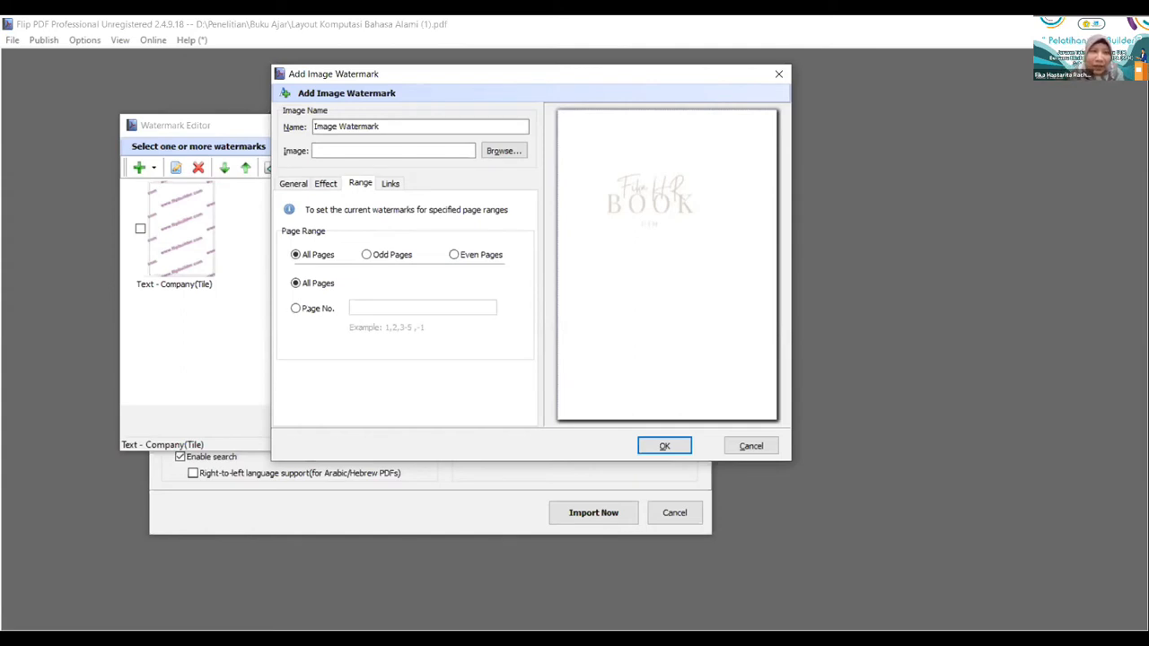
click(295, 308)
click(377, 308)
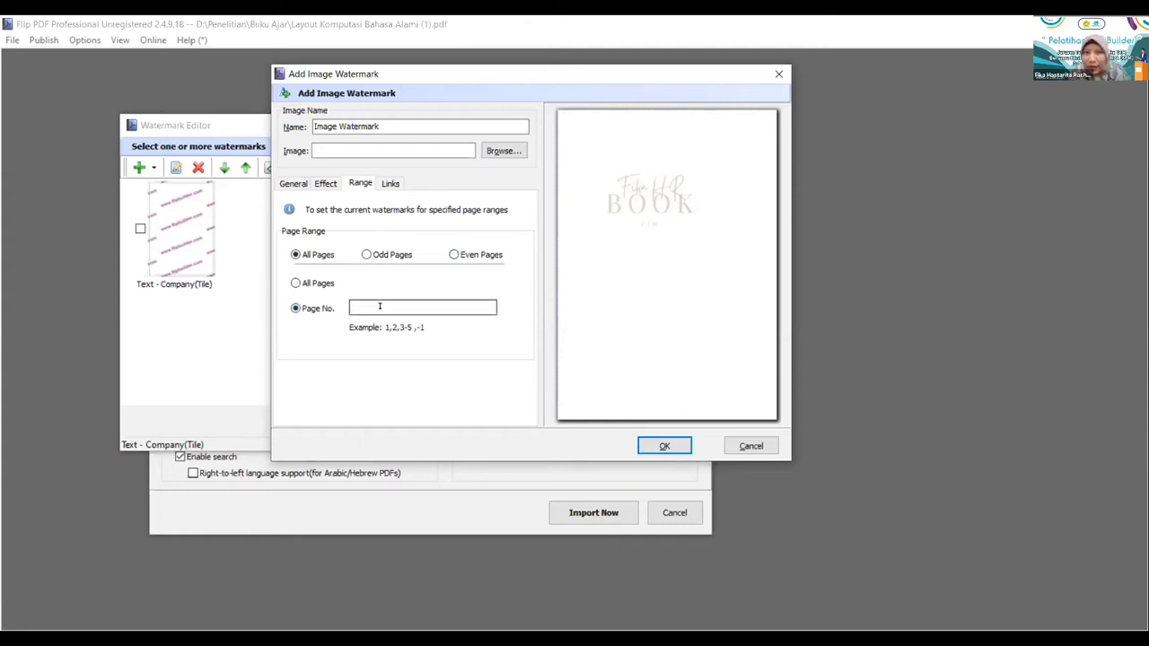
click(295, 284)
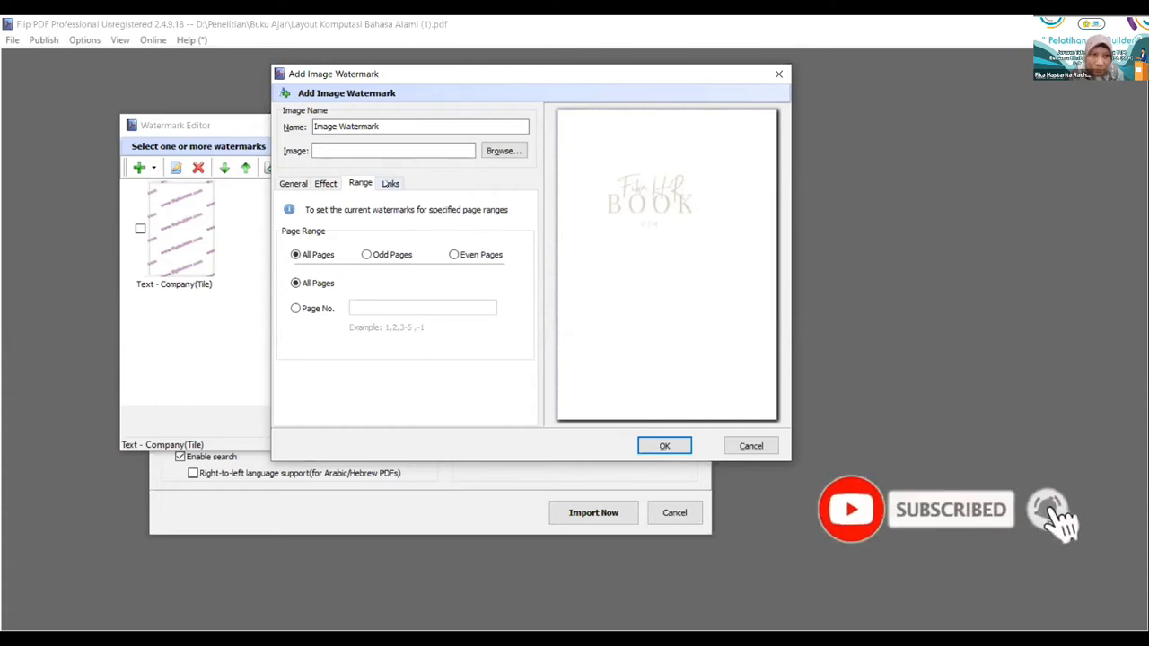
click(390, 183)
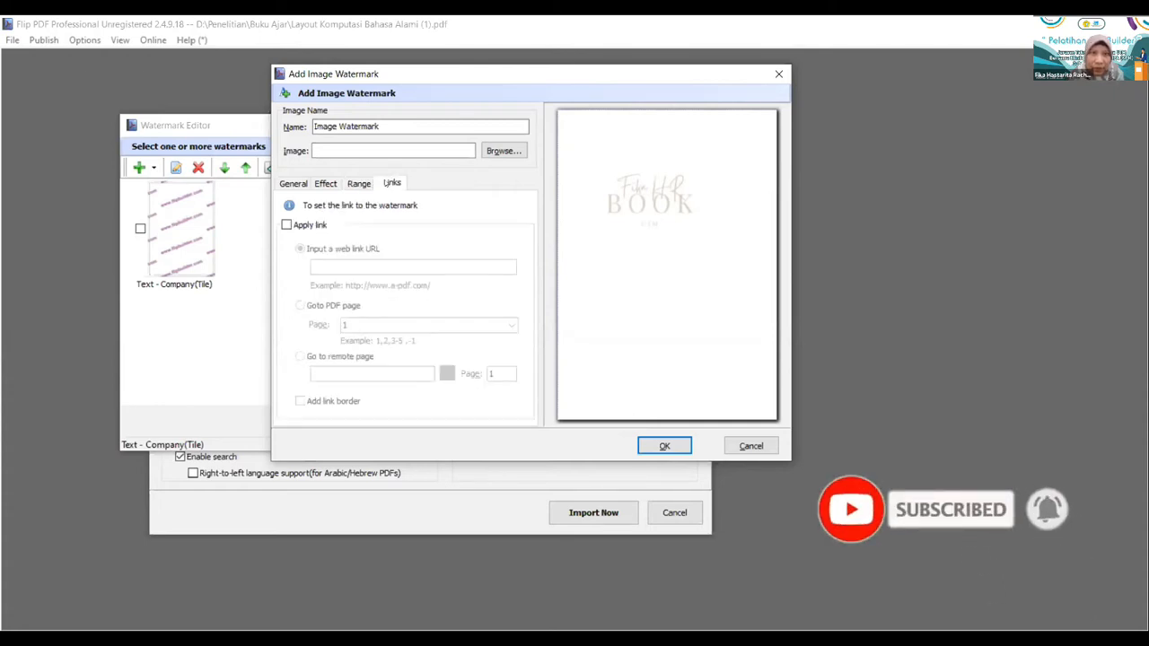
click(358, 184)
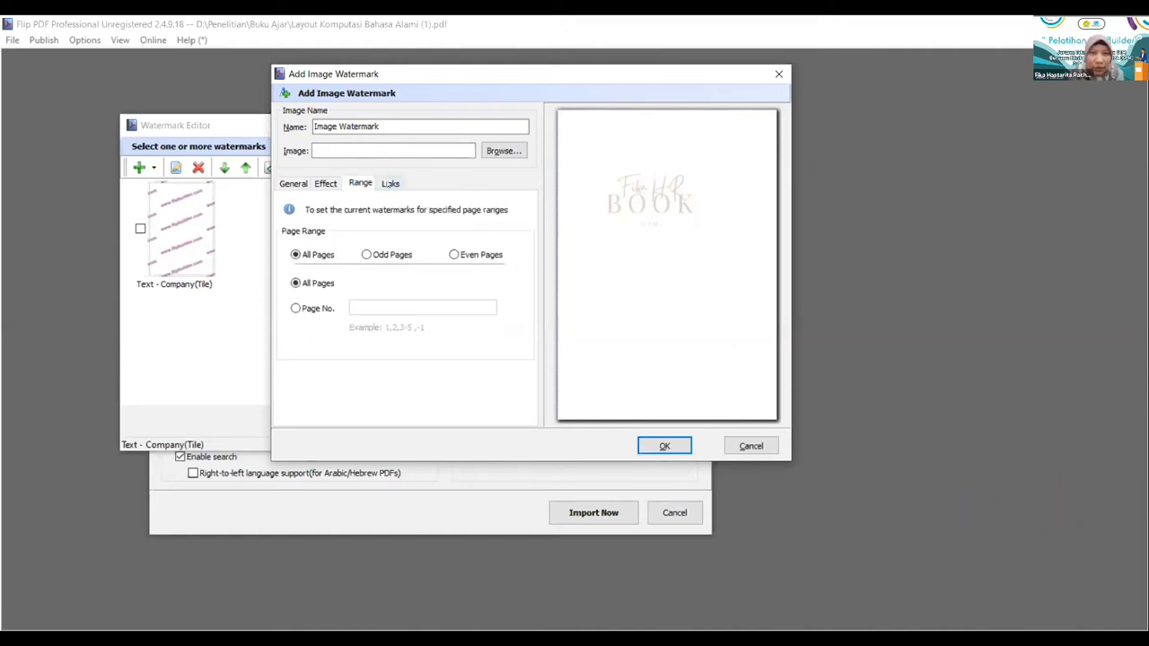
click(392, 183)
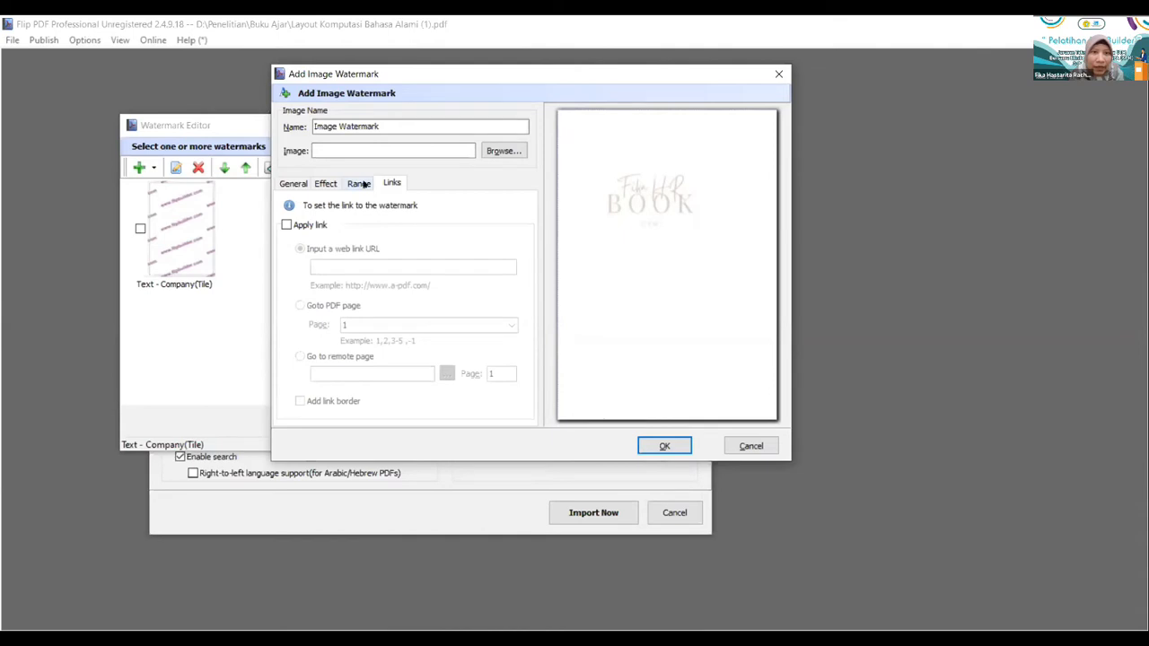
click(364, 185)
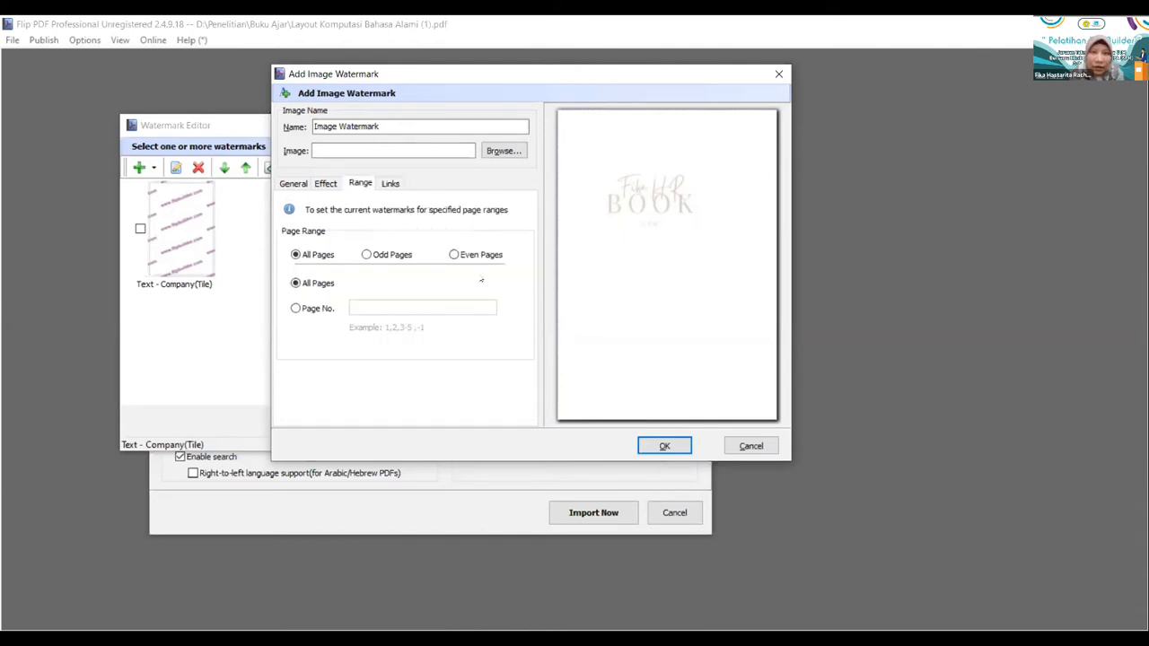
click(664, 445)
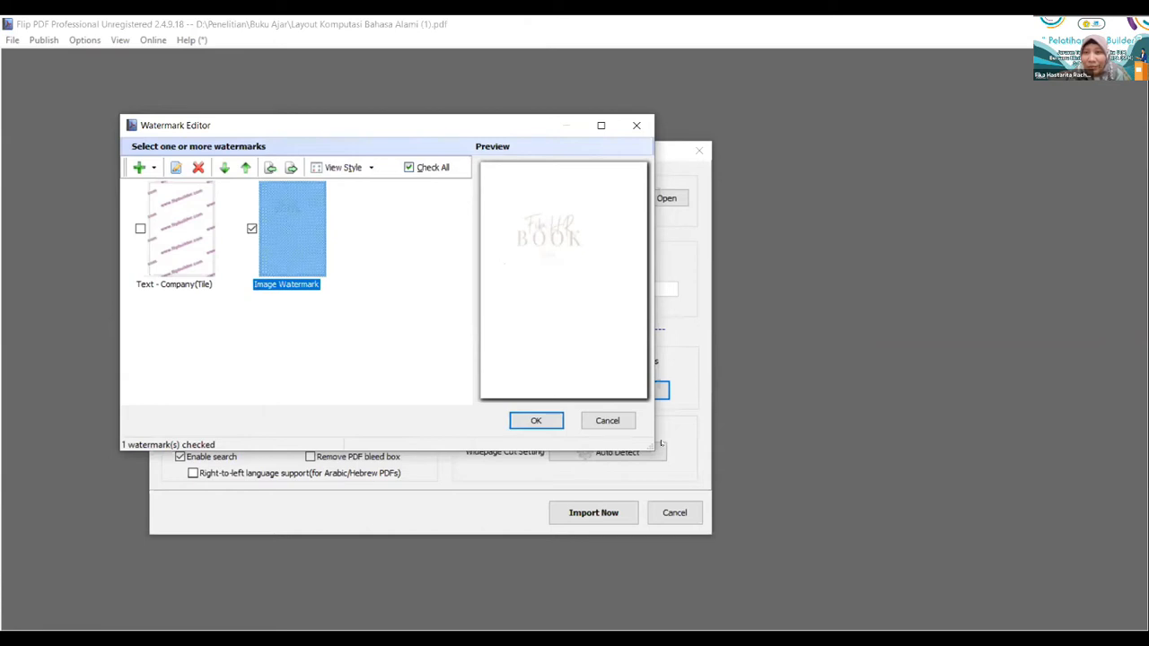
Apply only the image watermark to the import, leaving the company text watermark unchecked
click(139, 228)
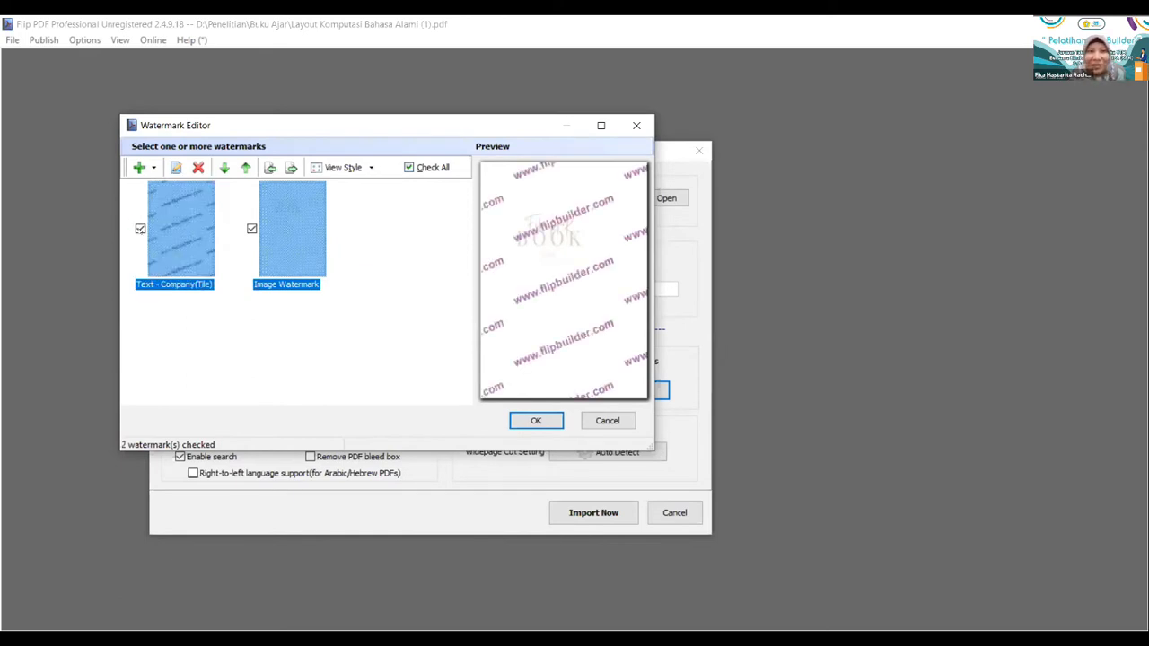
click(141, 228)
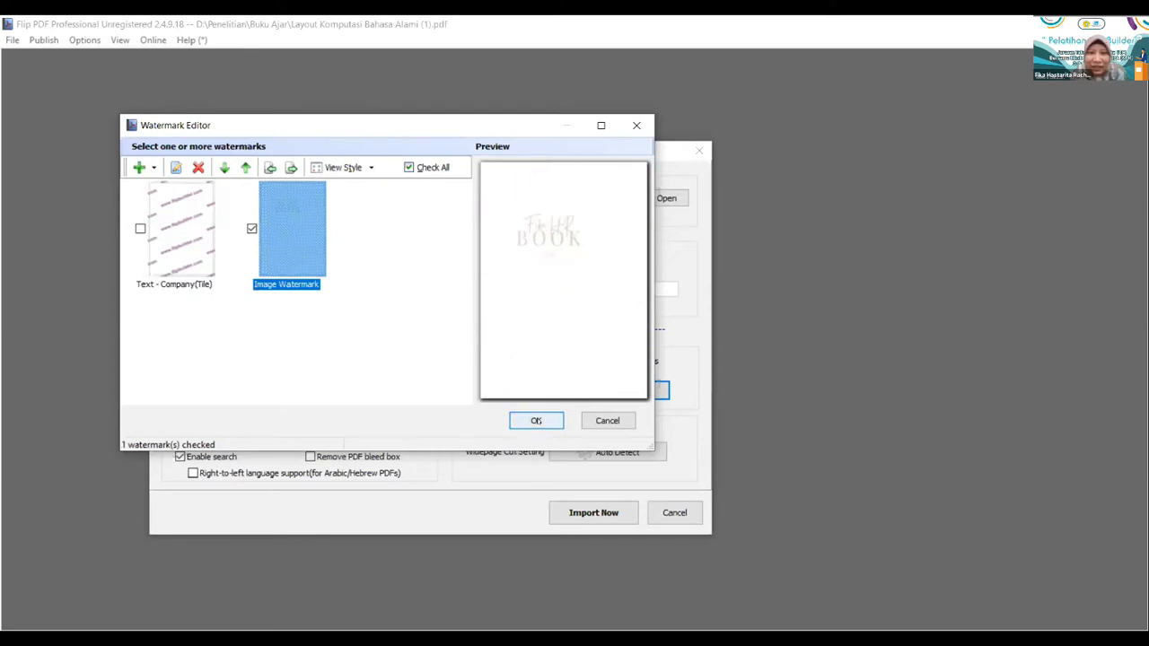
click(536, 420)
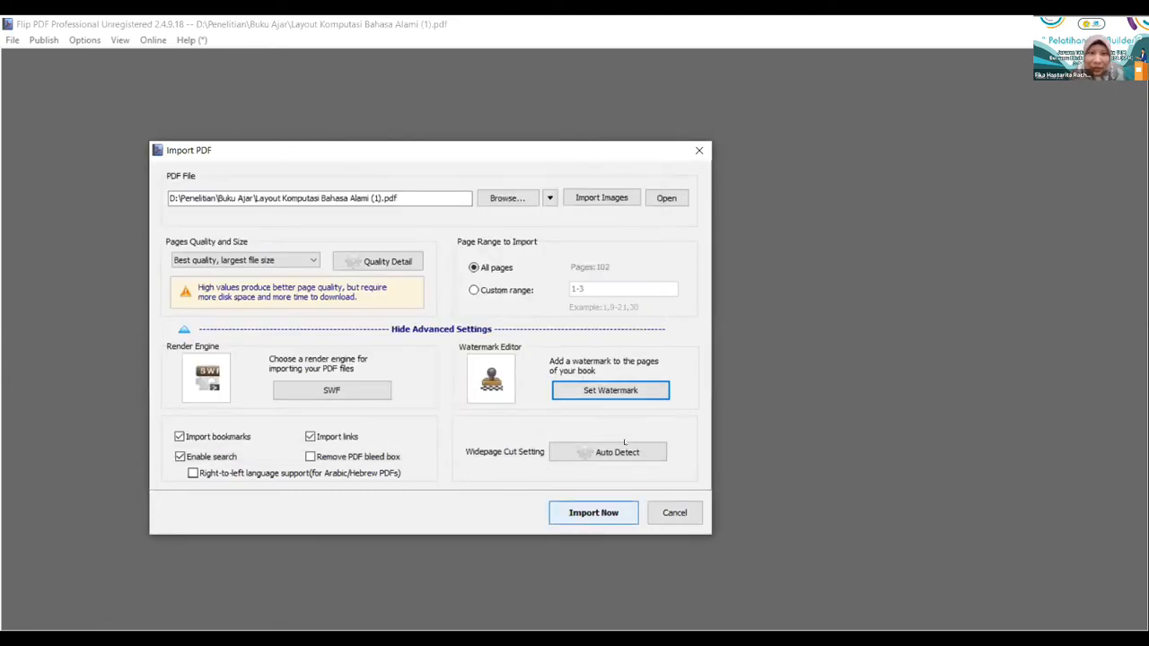
Import the PDF with the watermark and turn to pages 2-3 of the flipbook to check it
key(Return)
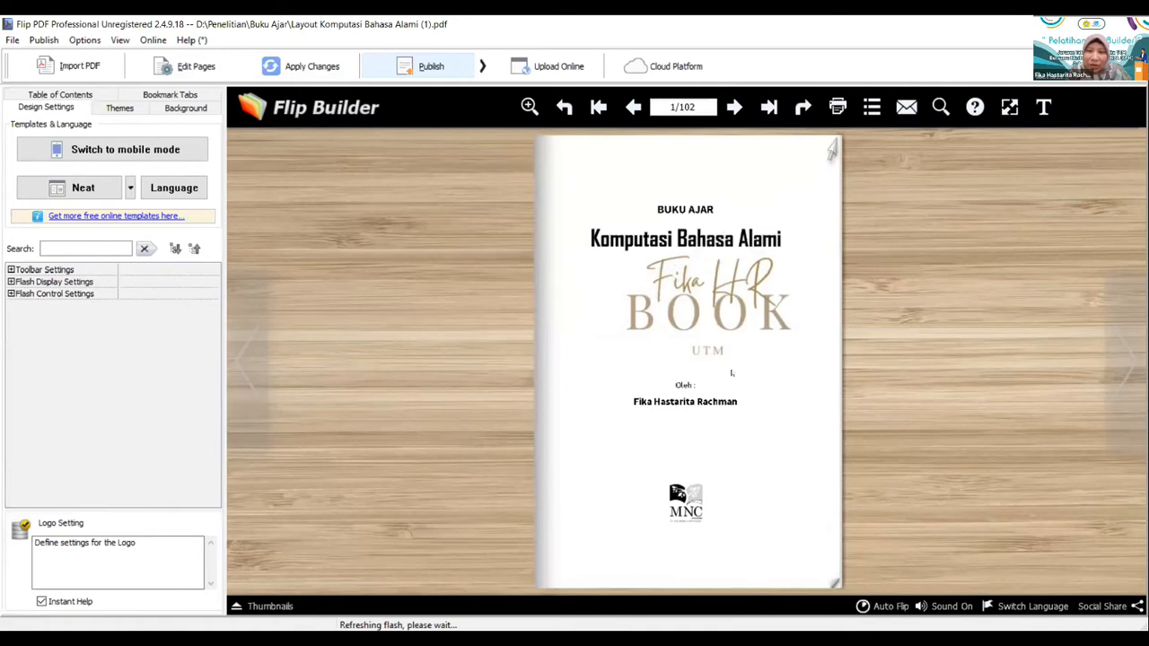
click(732, 373)
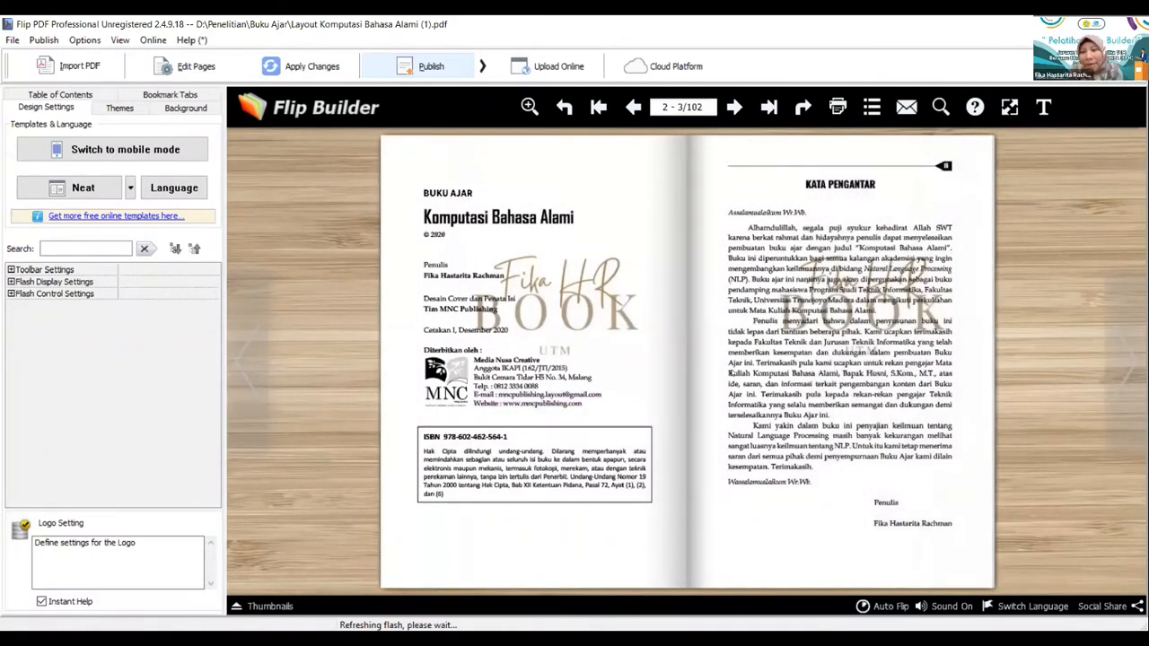
Page forward through the flipbook to check the watermark on the contents pages and beyond
click(732, 372)
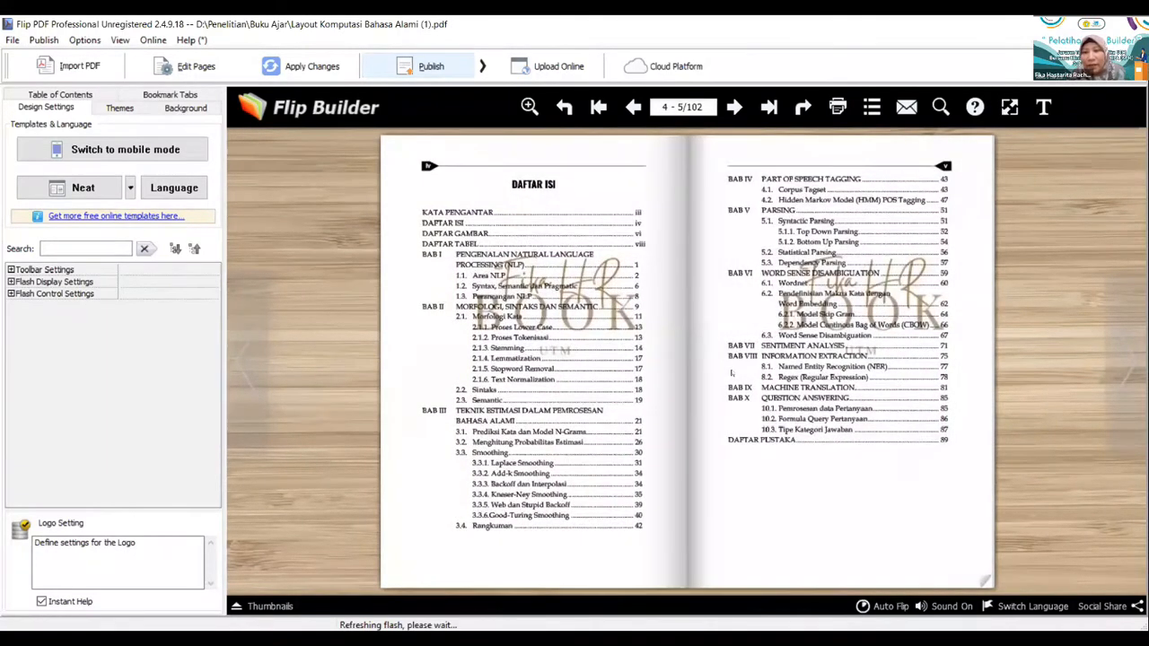
click(732, 373)
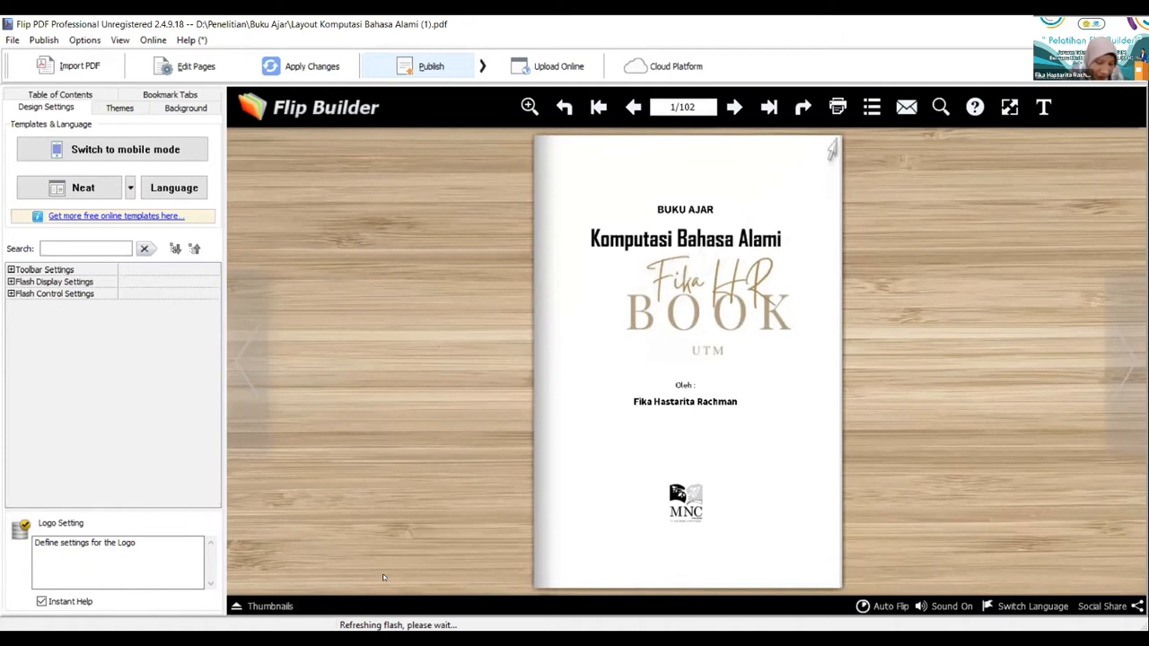
click(415, 69)
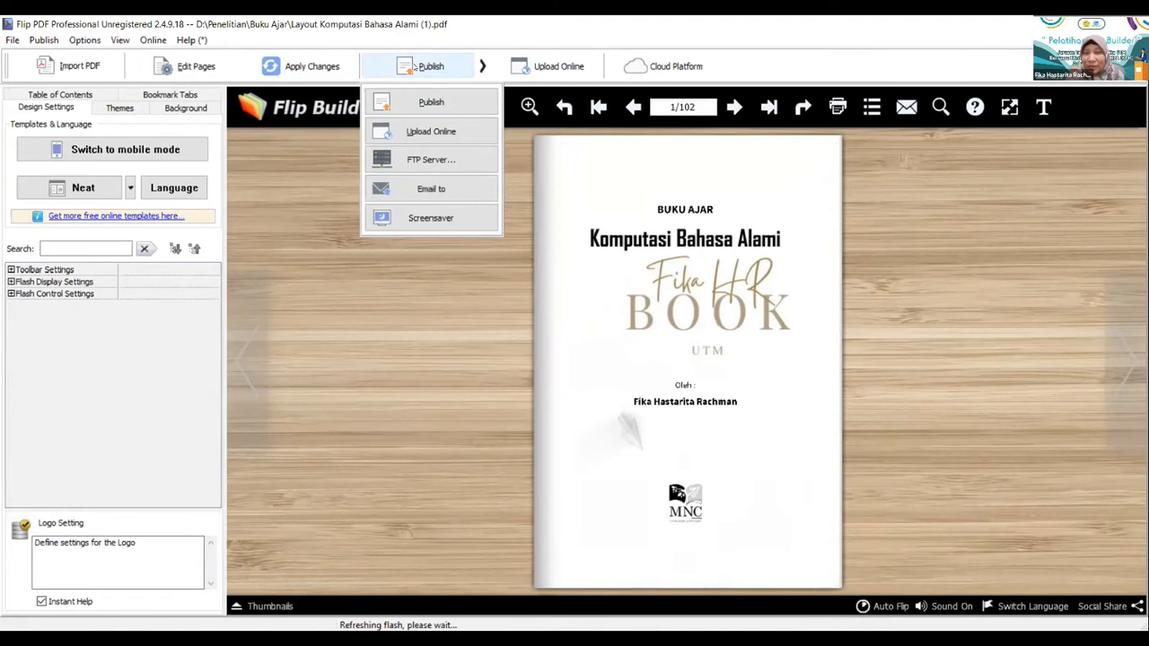
click(305, 66)
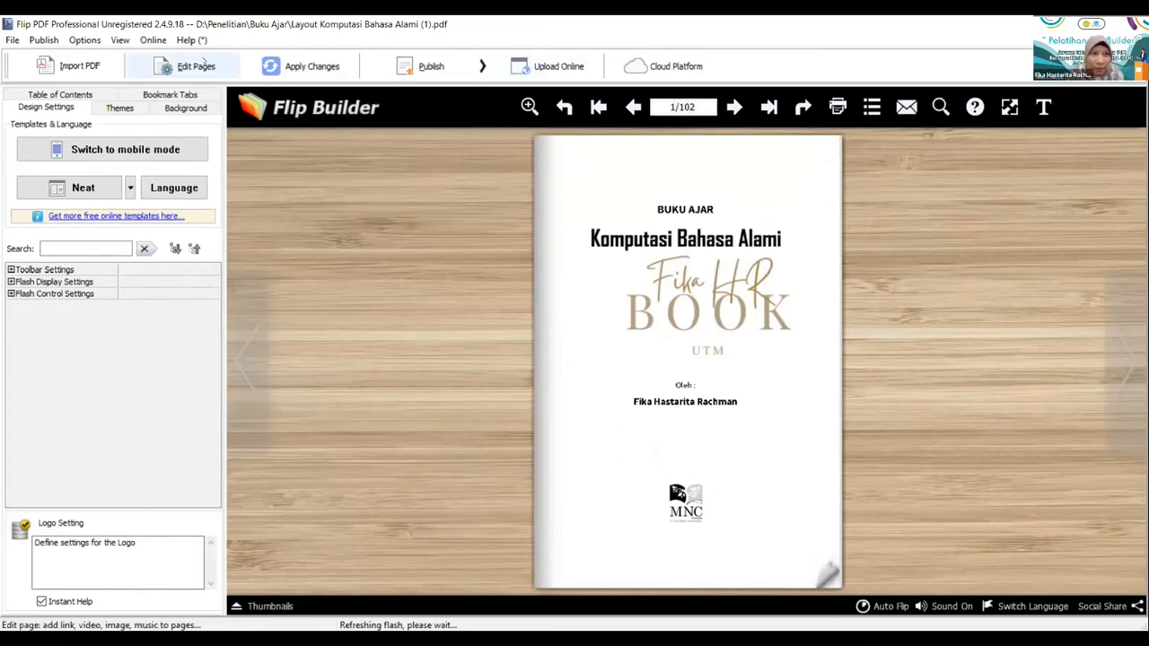
Open the book in the page editor and draw a wide image frame below the MNC logo on page 1
click(198, 66)
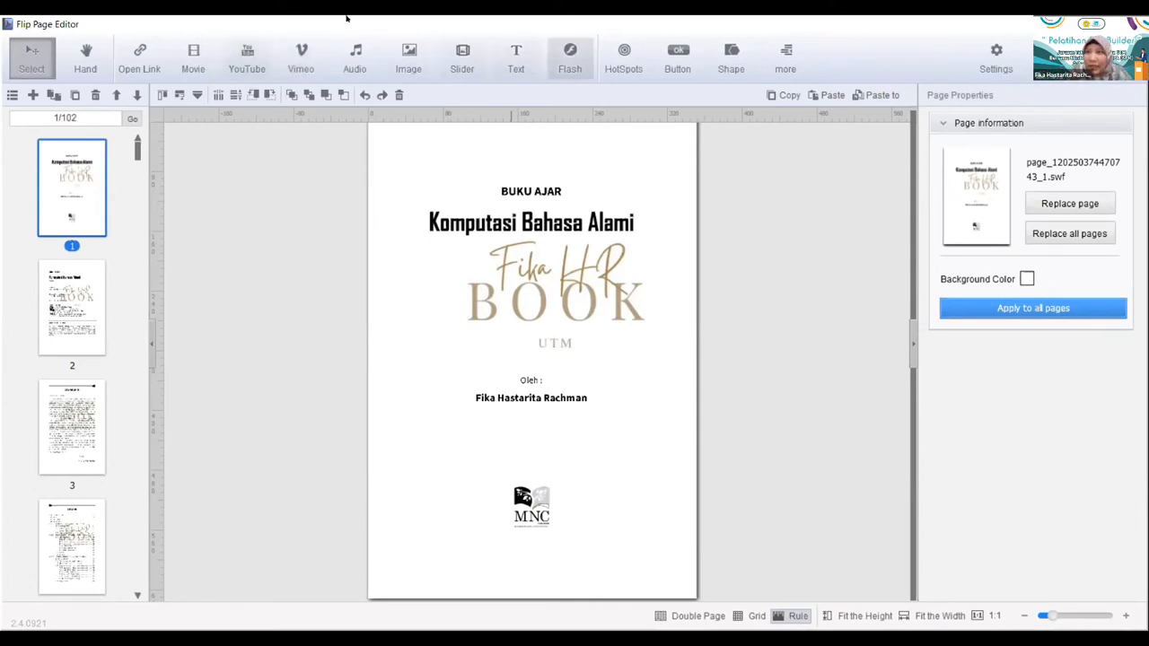
click(398, 58)
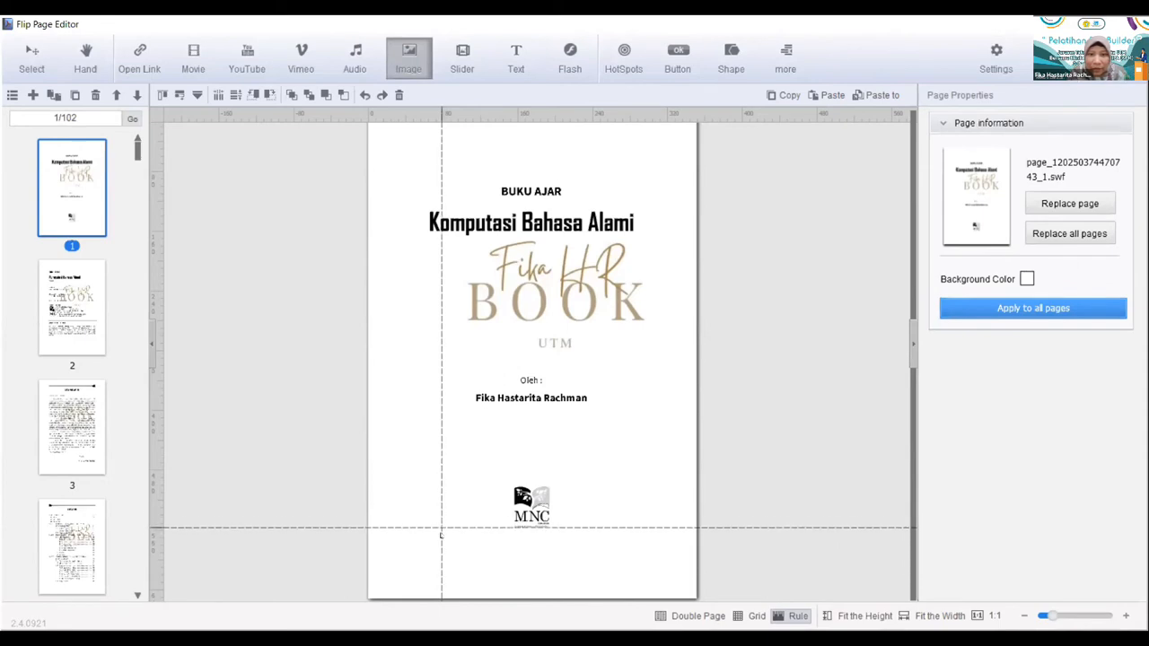
drag(441, 535, 615, 579)
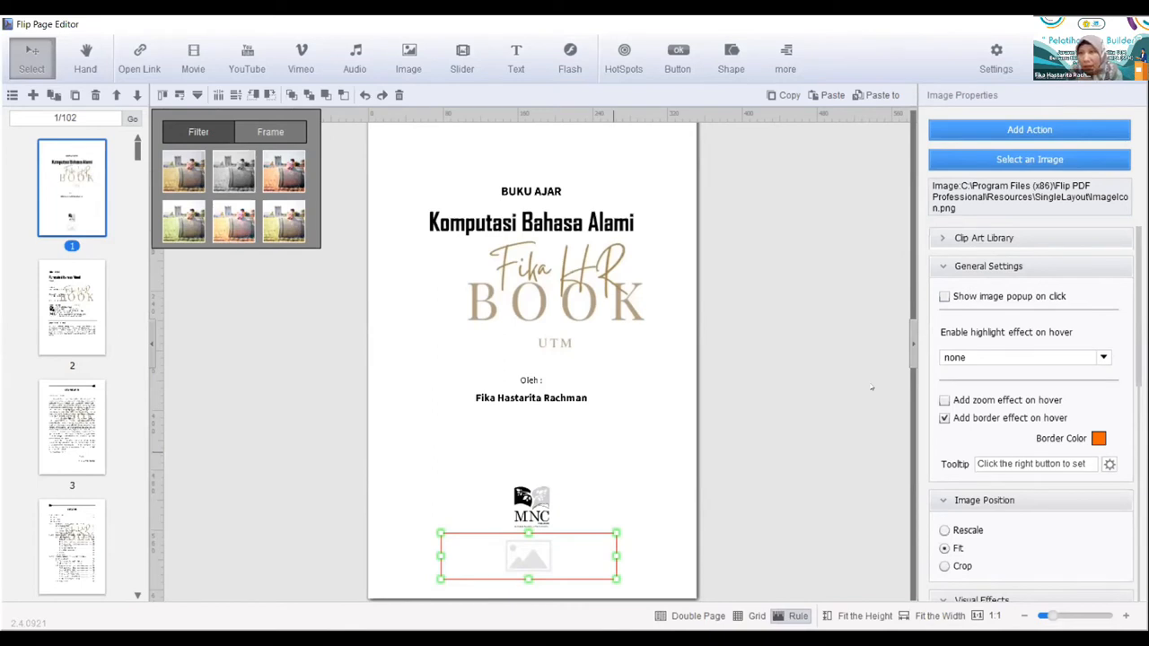
Fill the new image frame on page 1 with the local file NLP image.jpg
click(994, 160)
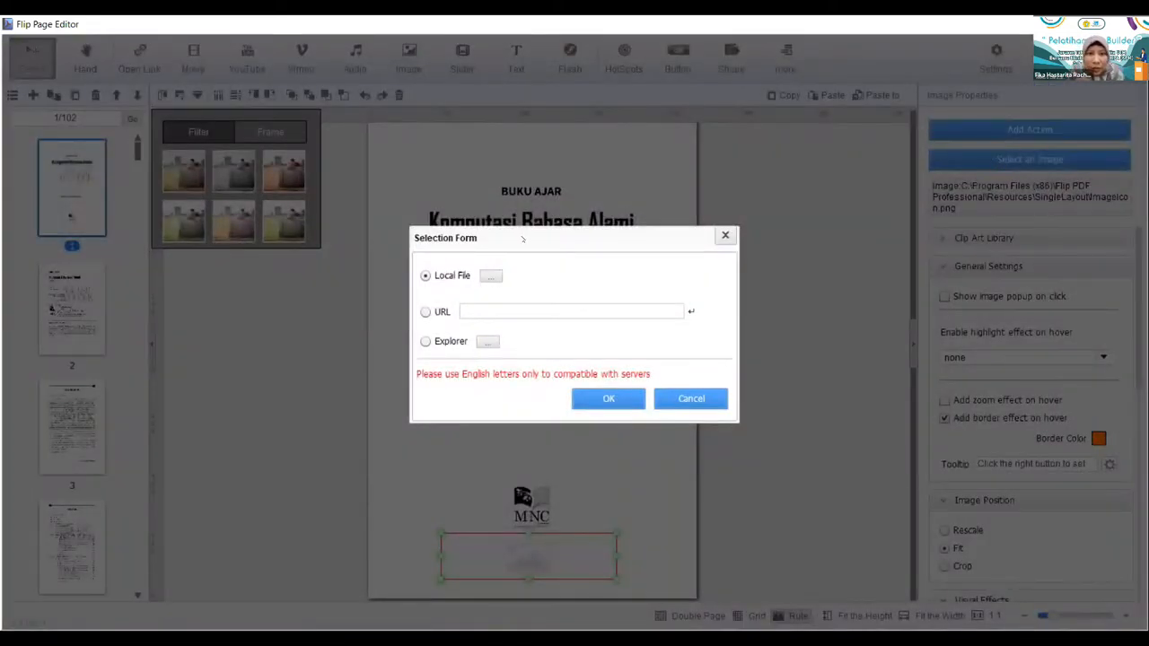
click(482, 279)
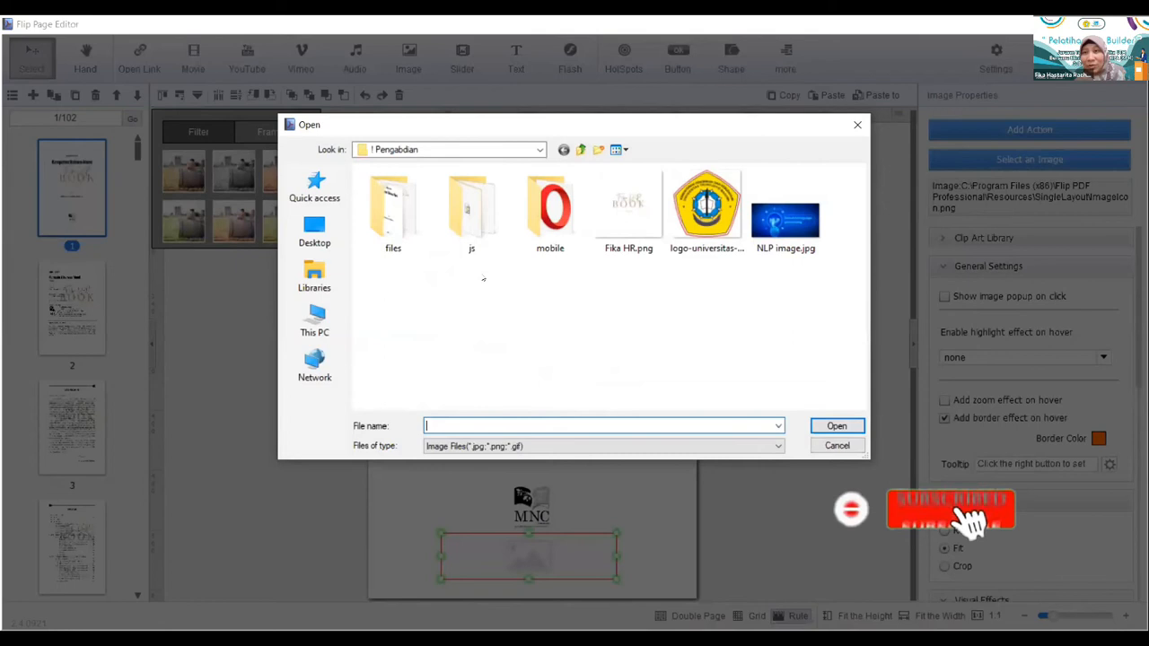
click(781, 238)
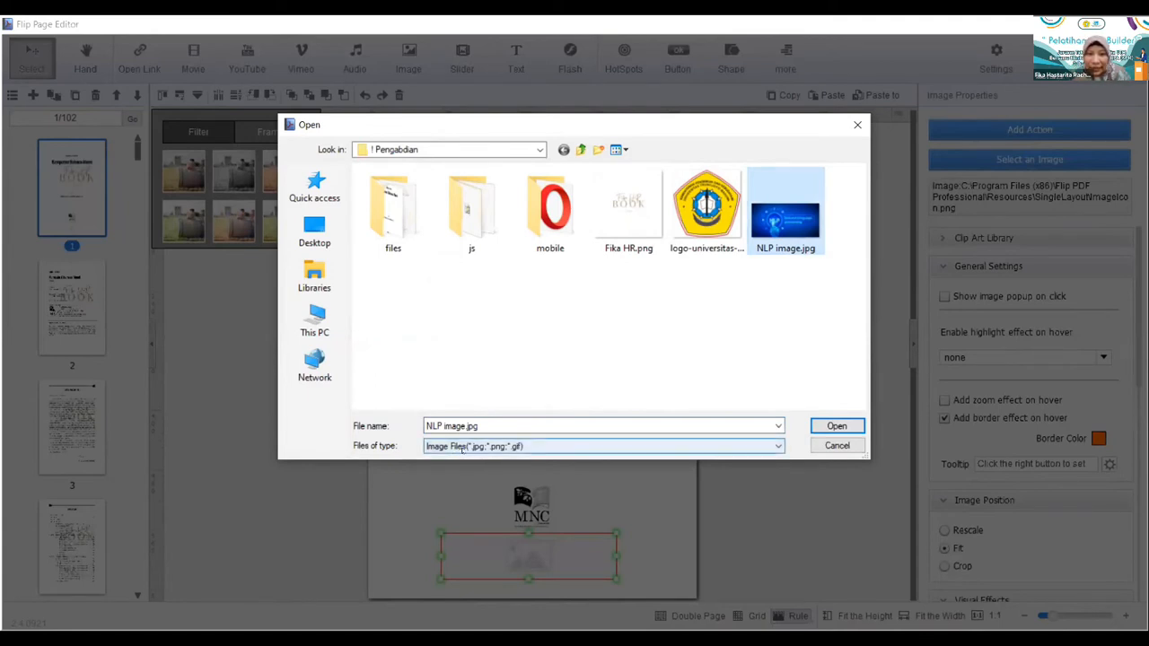
key(shift+Tab)
key(Return)
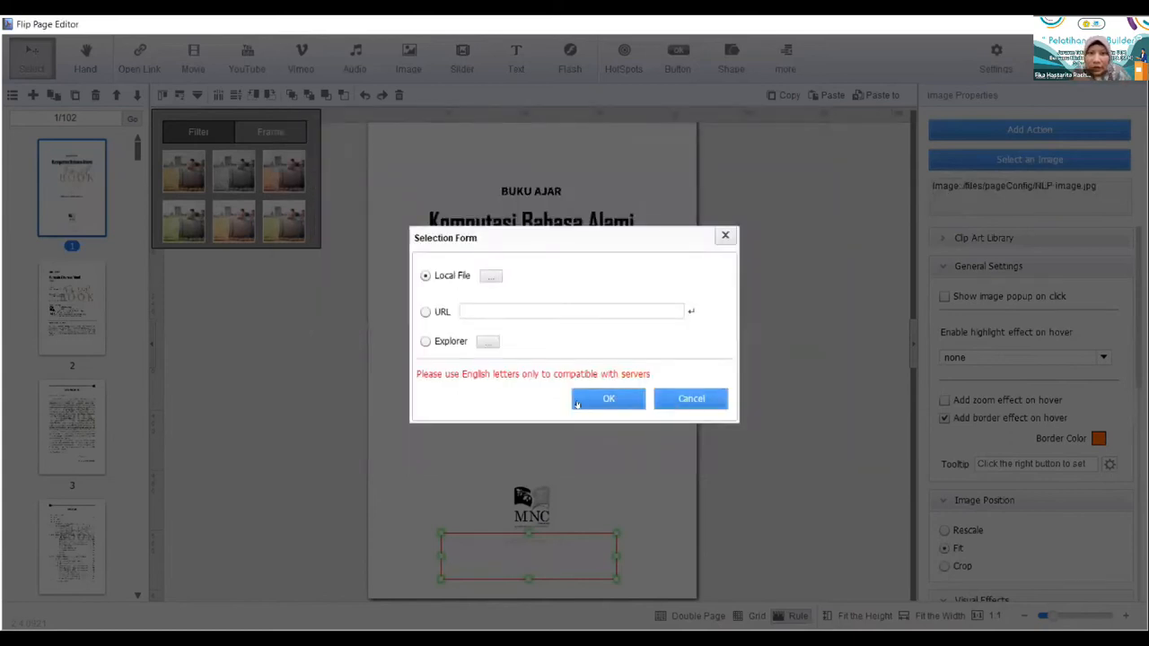
click(579, 401)
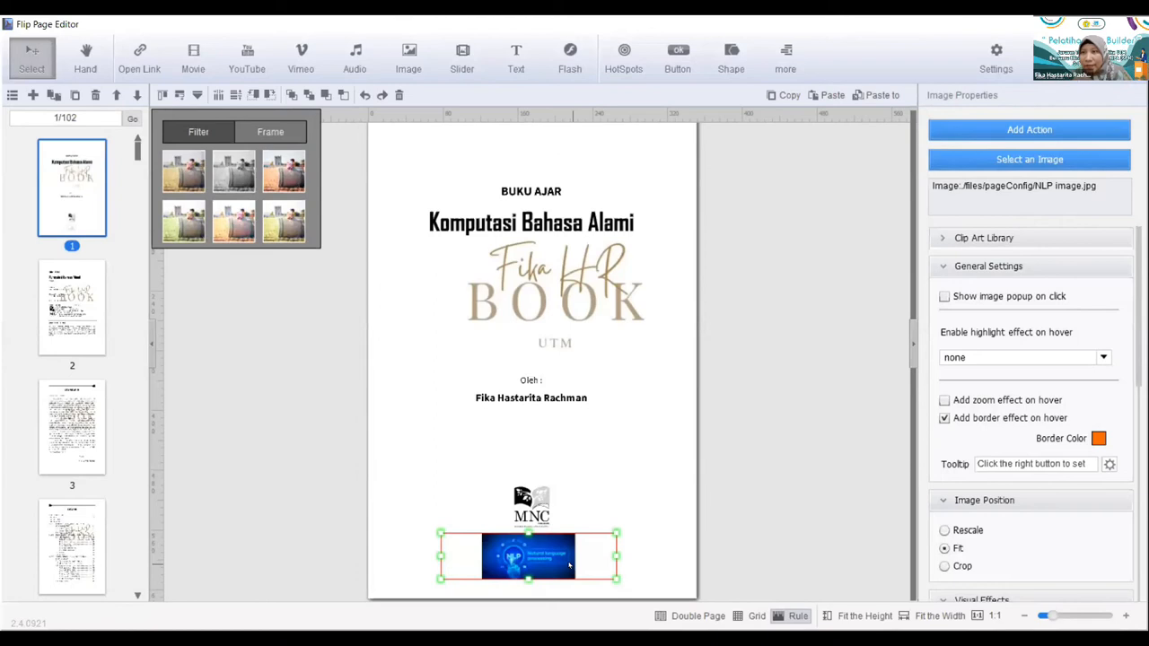
Deselect the image, save the page edits and return to the flipbook preview
click(663, 573)
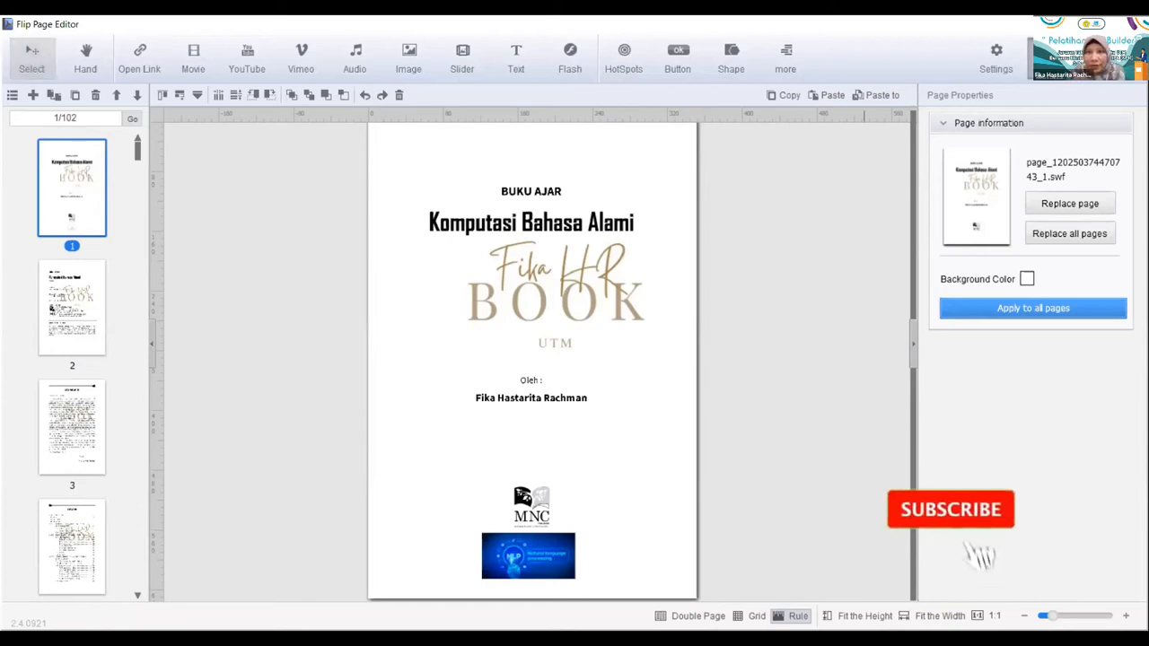
key(ctrl+s)
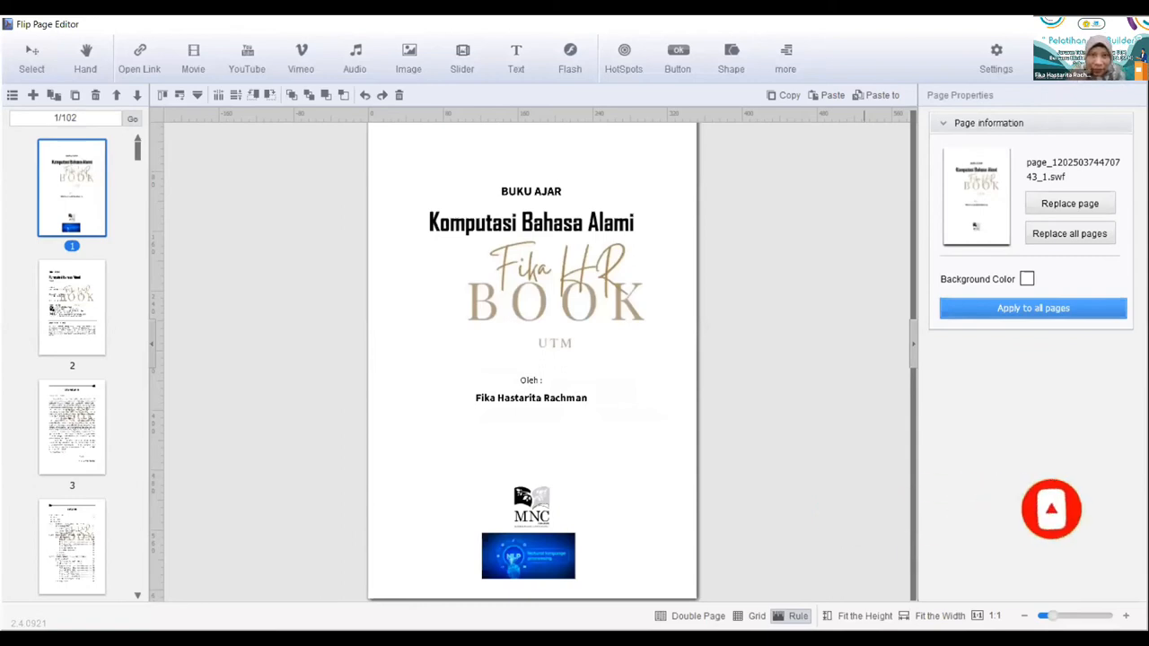
key(alt+F4)
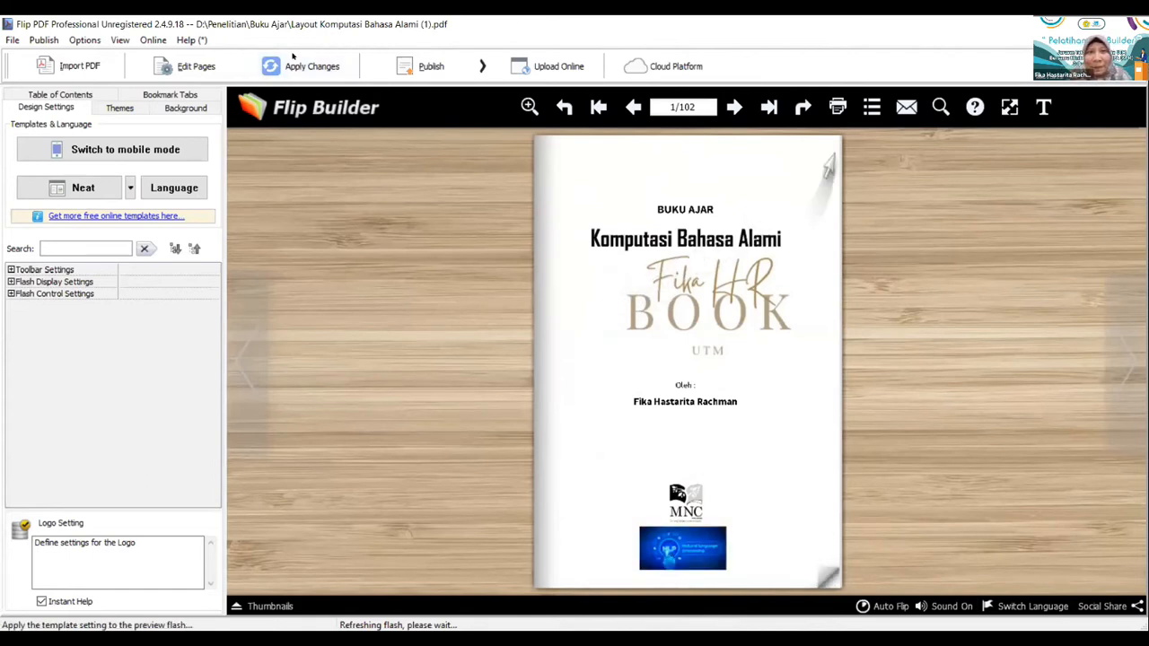
Reopen the page editor and place a movie player with the first skin on page 1, beside the MNC logo
click(205, 66)
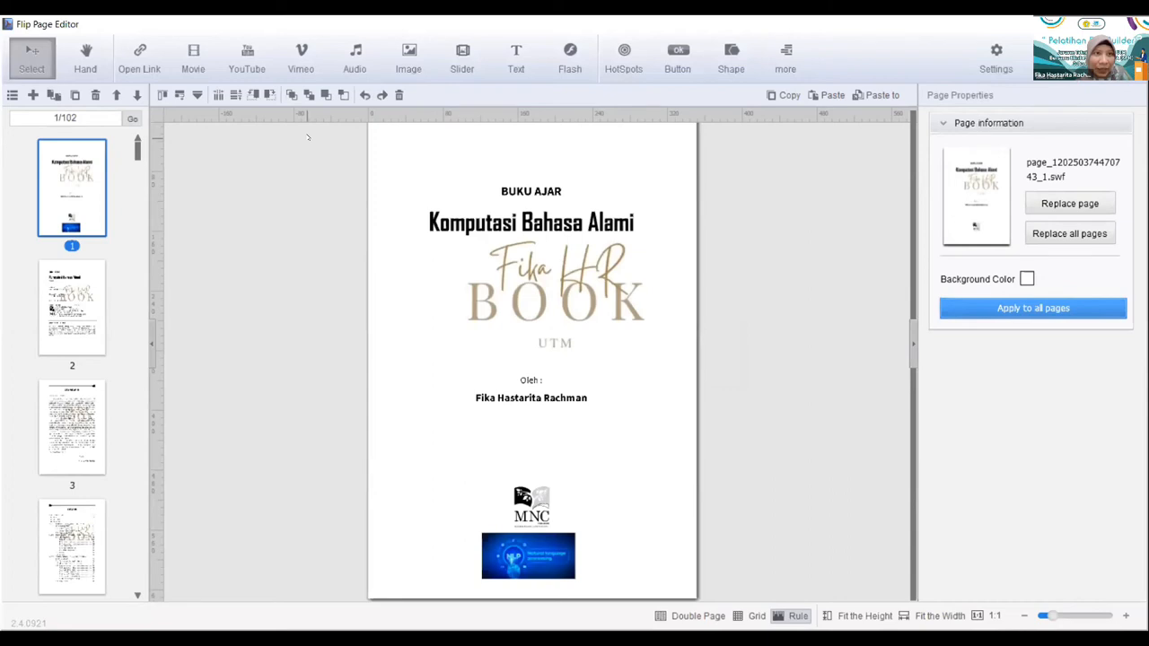
click(194, 74)
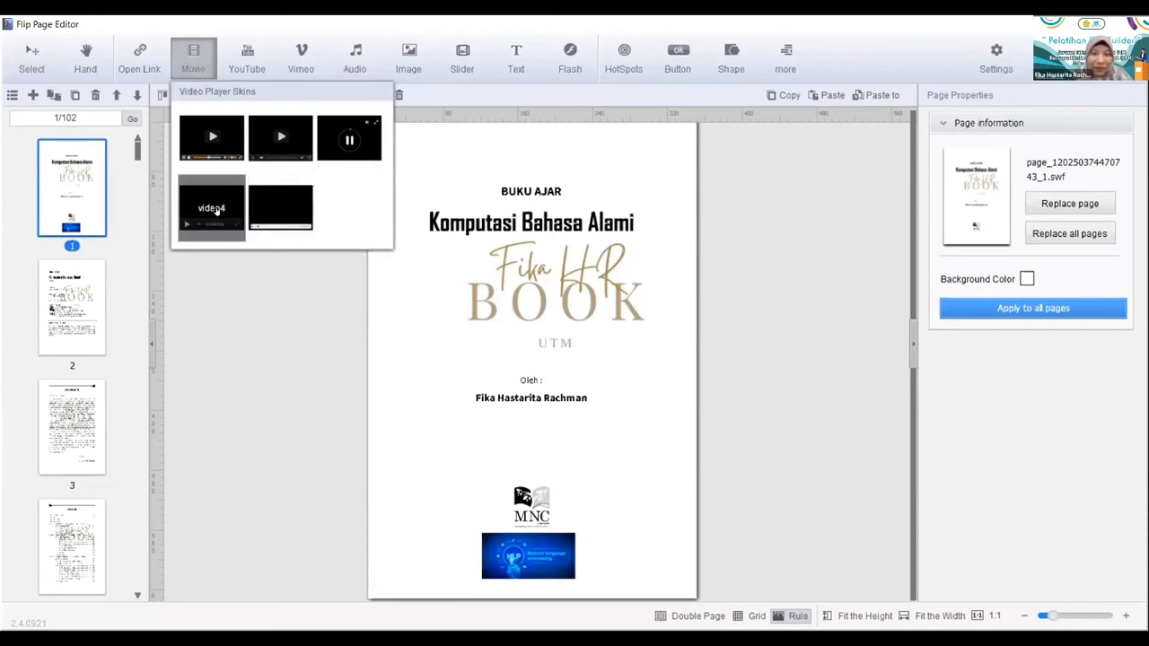
click(215, 137)
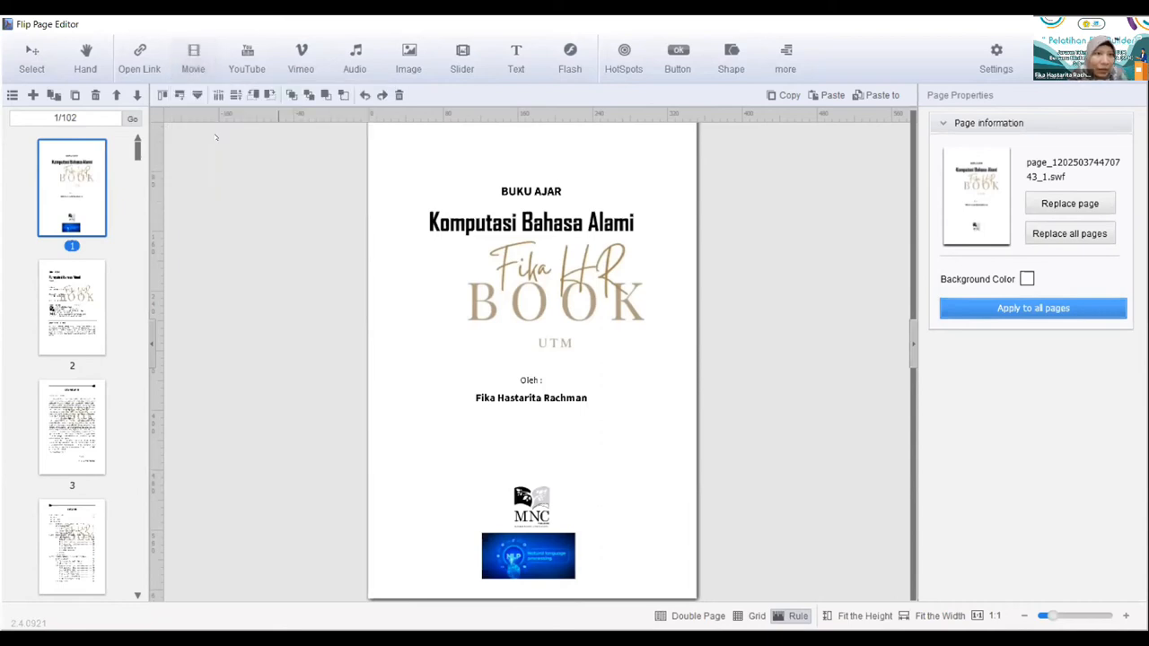
click(398, 420)
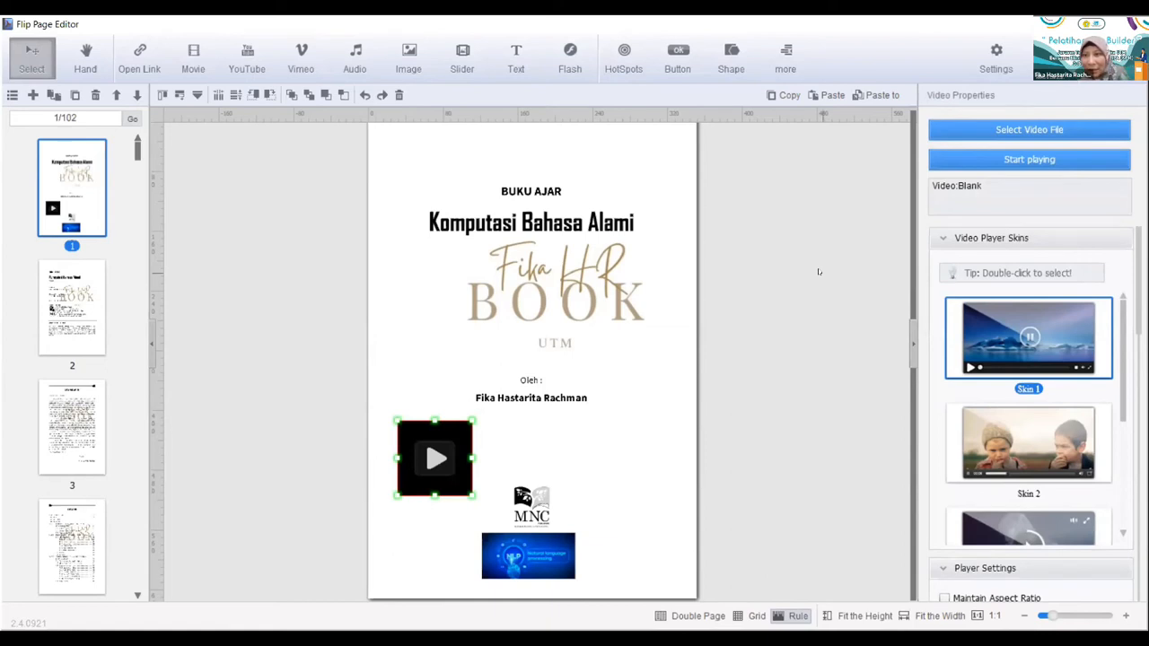
Load the local Edureka MP4 "Natural Language Processing In 10 Minutes" into the movie player
click(1017, 132)
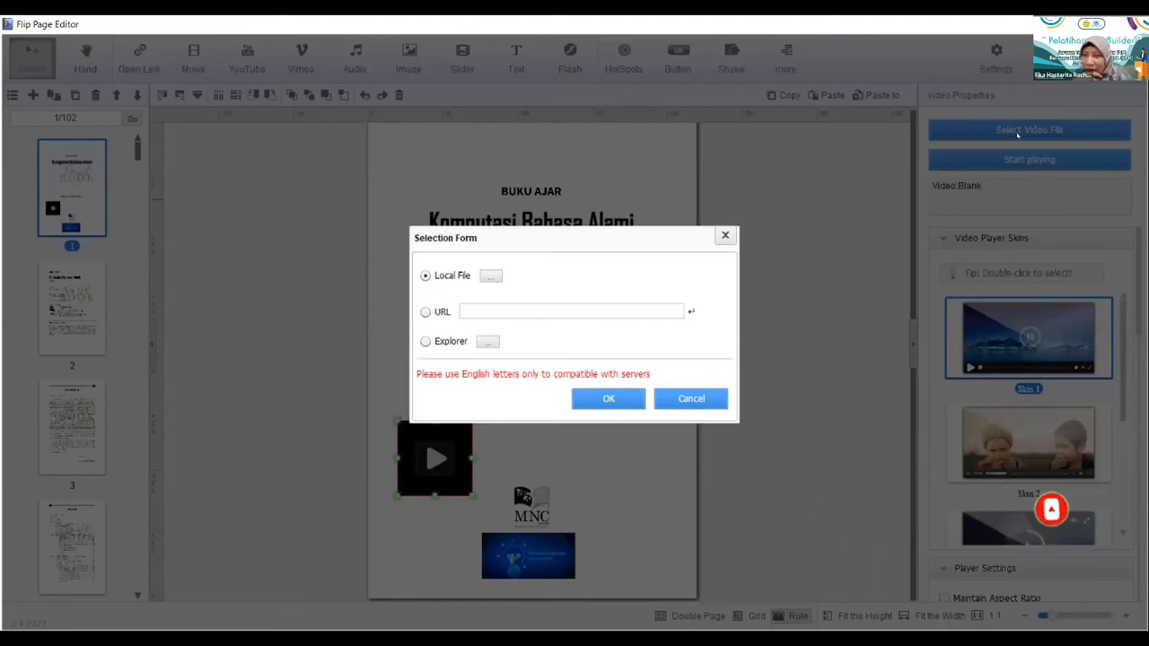
click(491, 276)
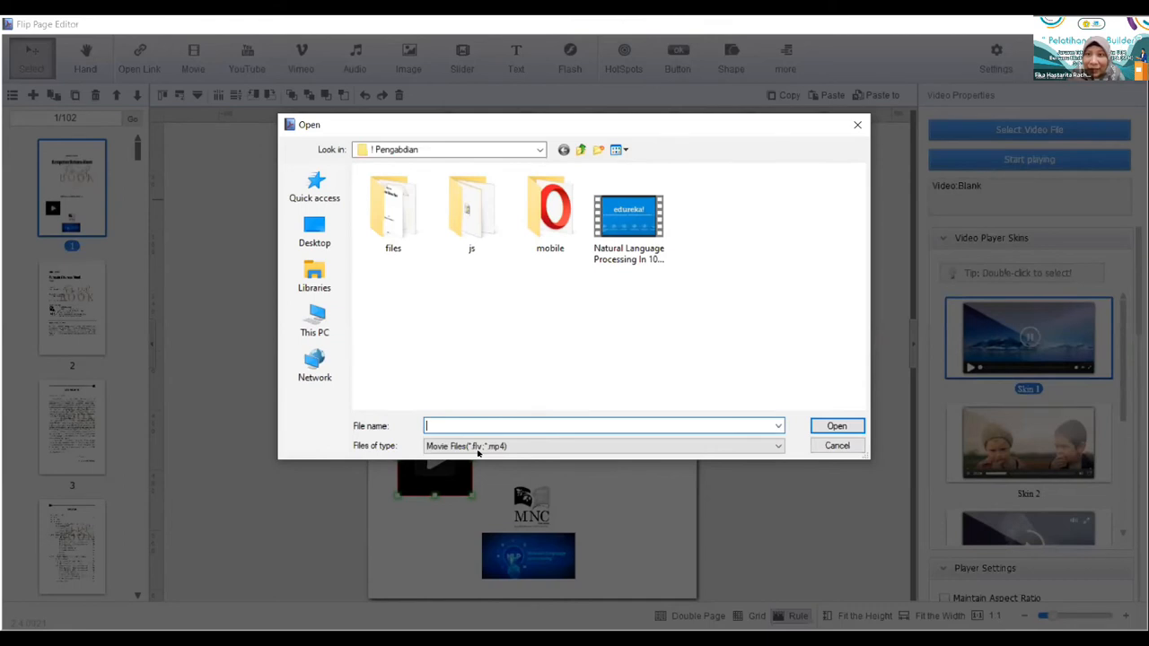
click(778, 445)
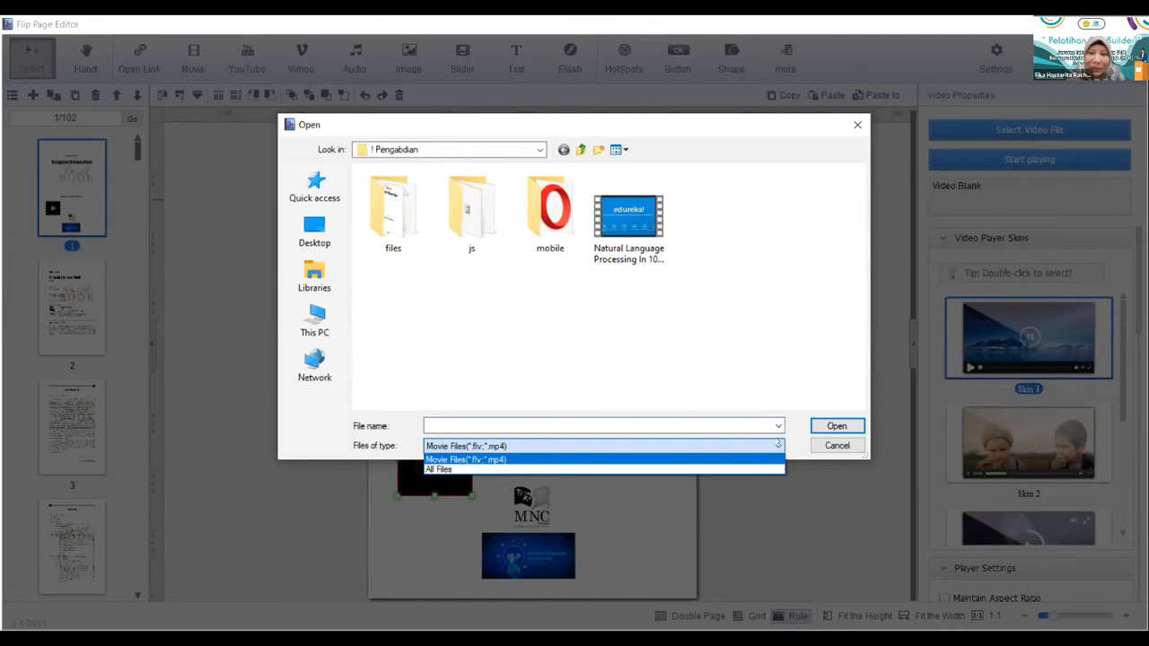
click(778, 447)
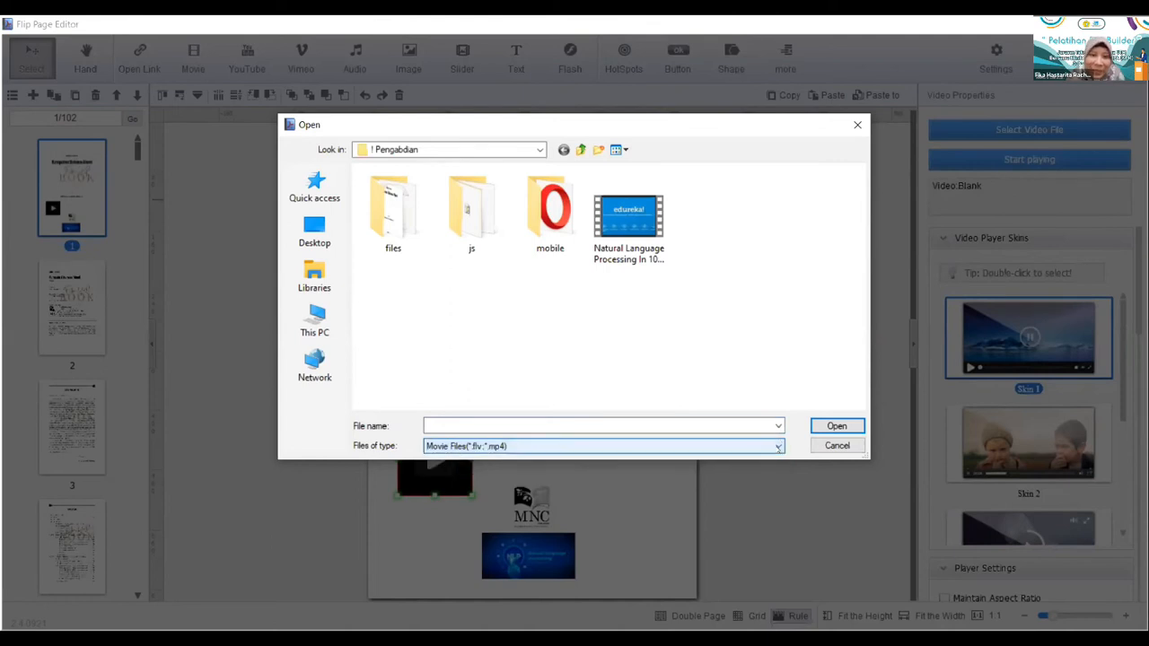
click(627, 252)
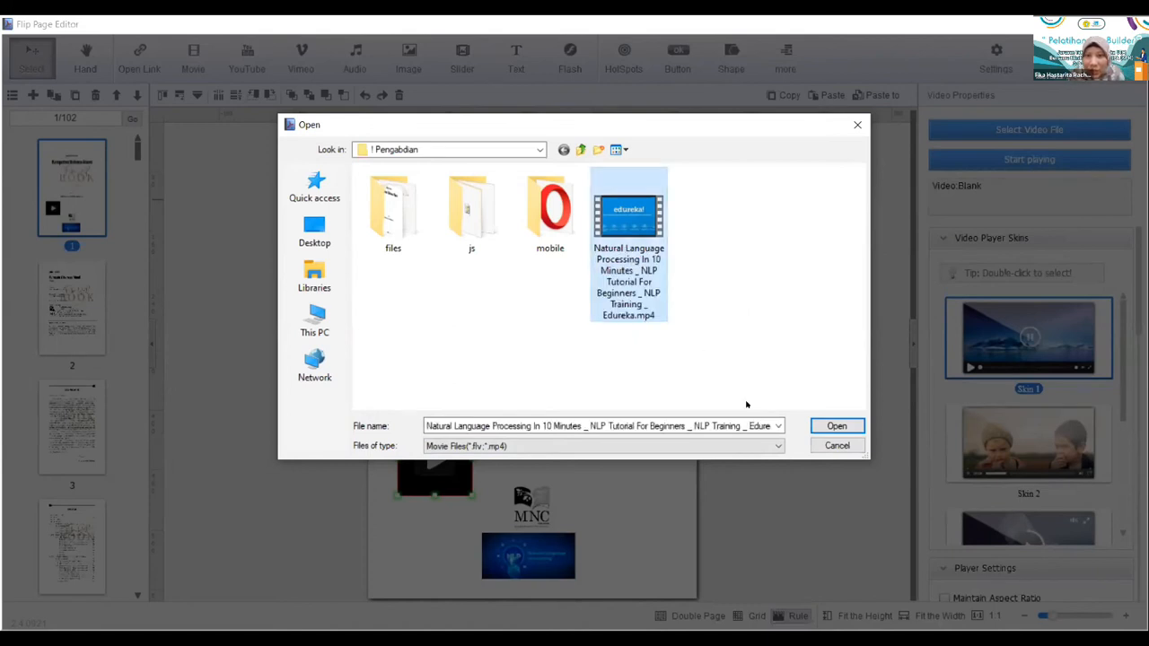
click(785, 426)
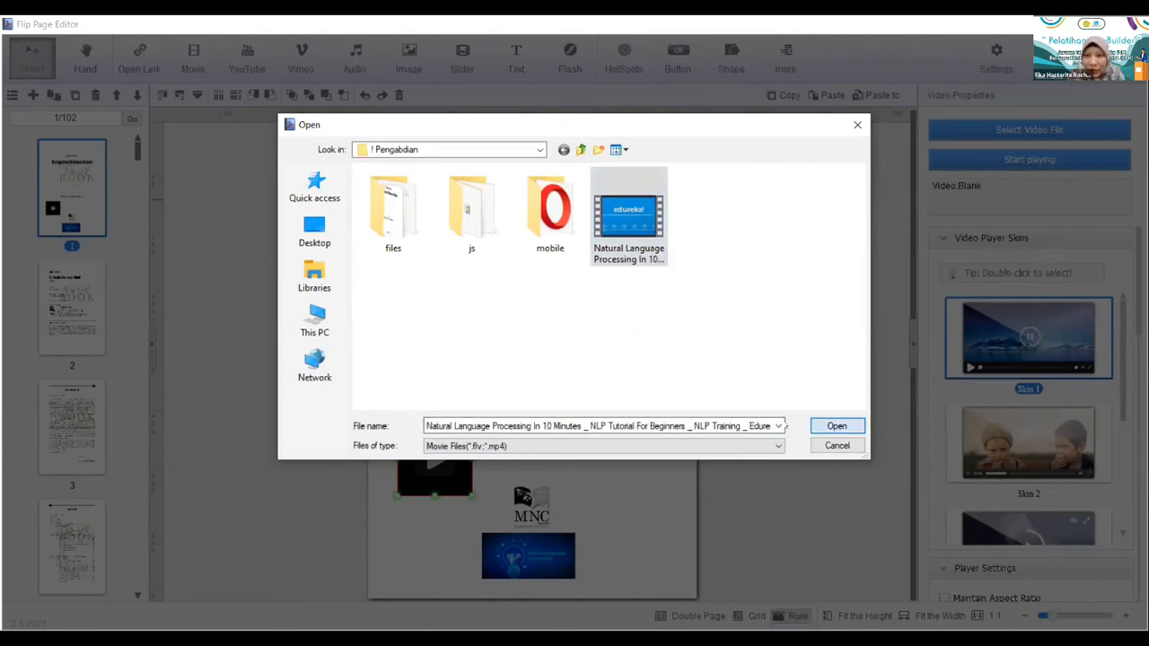
key(Return)
key(Return)
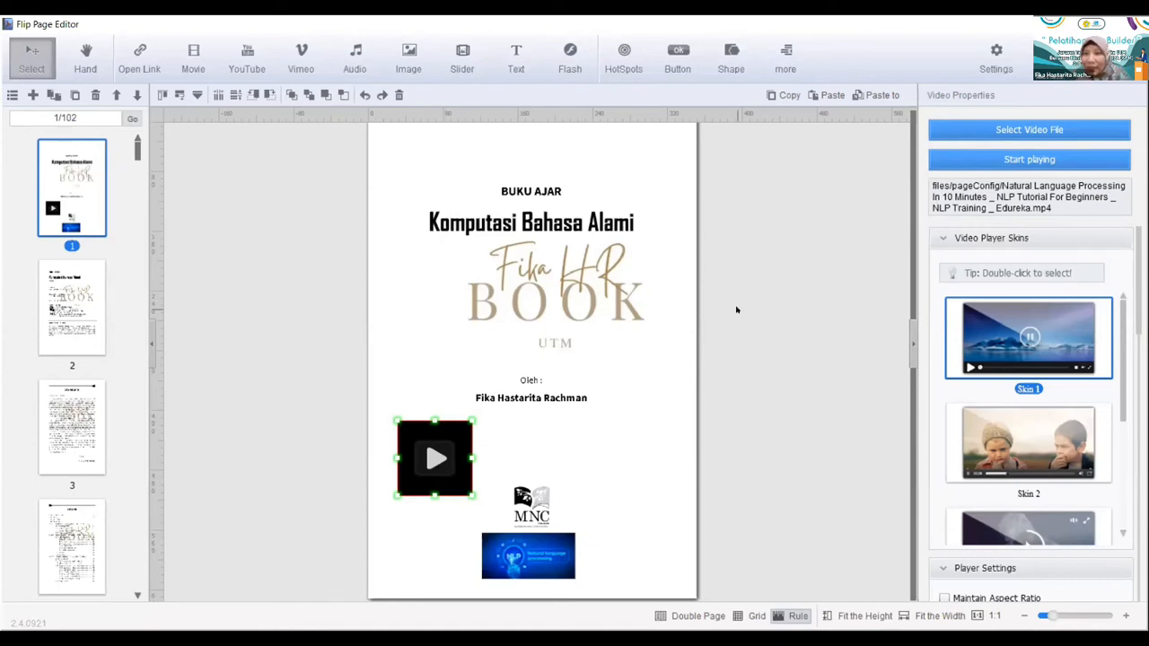
Play and stop the video to test it in the page editor, then deselect it and save the page
click(962, 158)
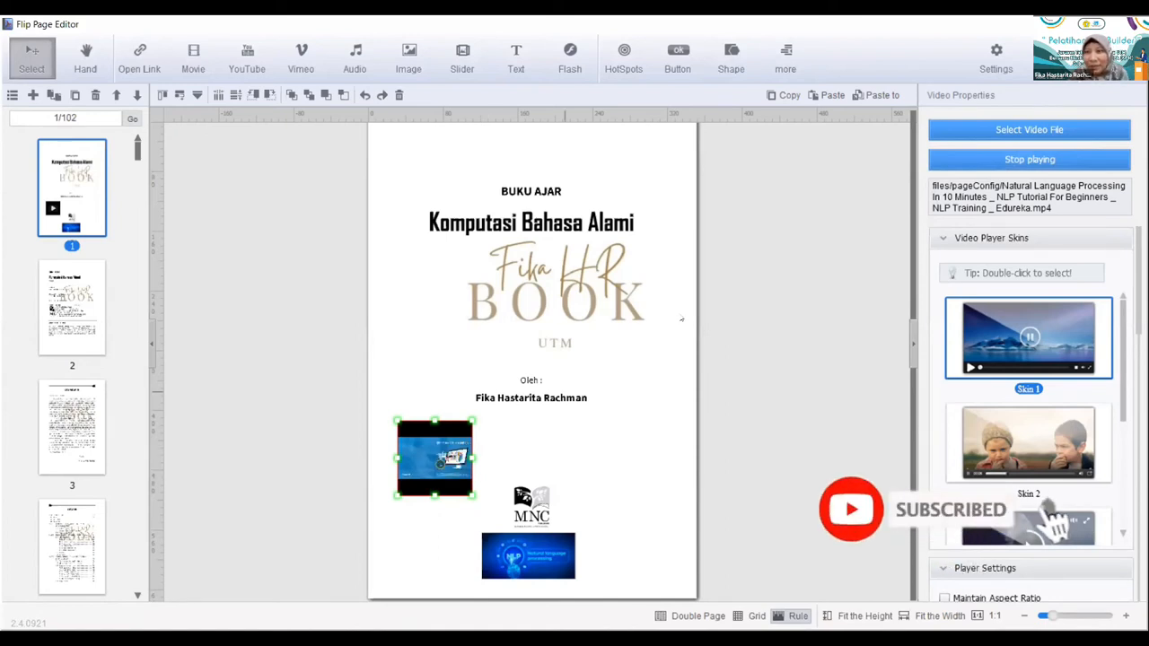
click(981, 159)
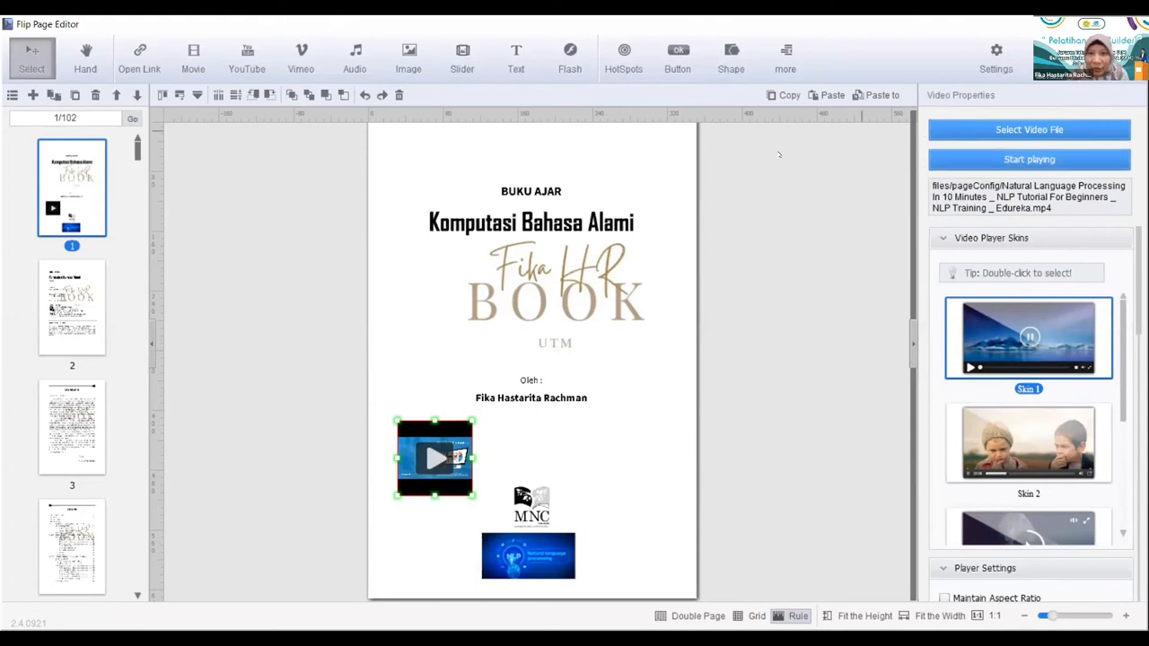
click(675, 356)
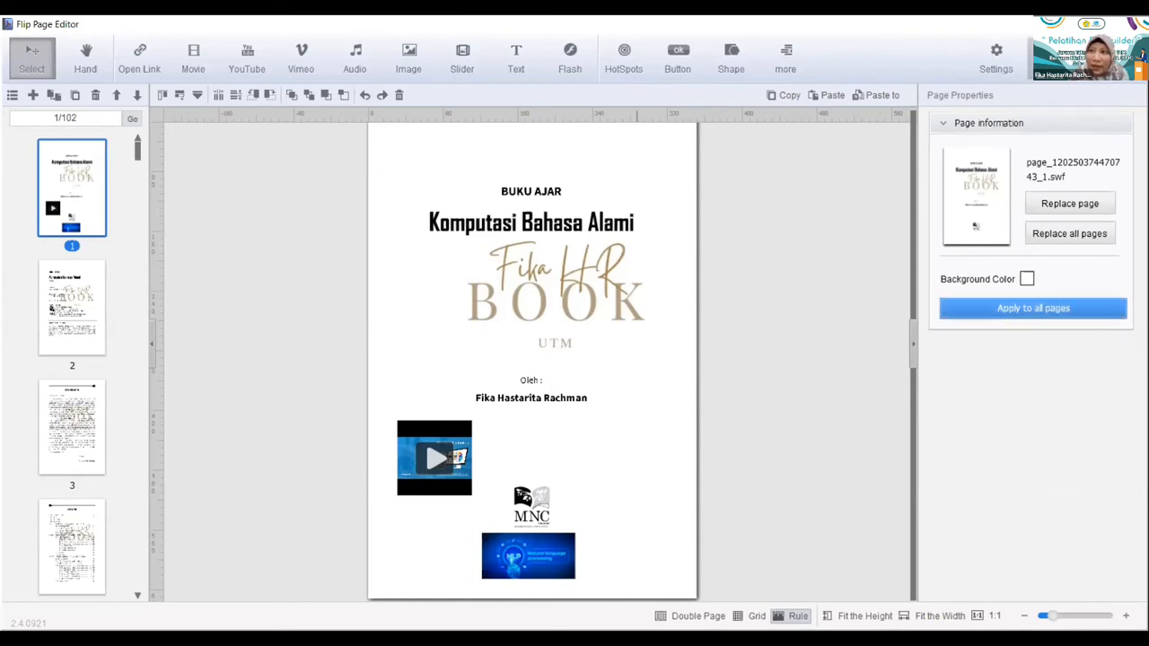
key(ctrl+s)
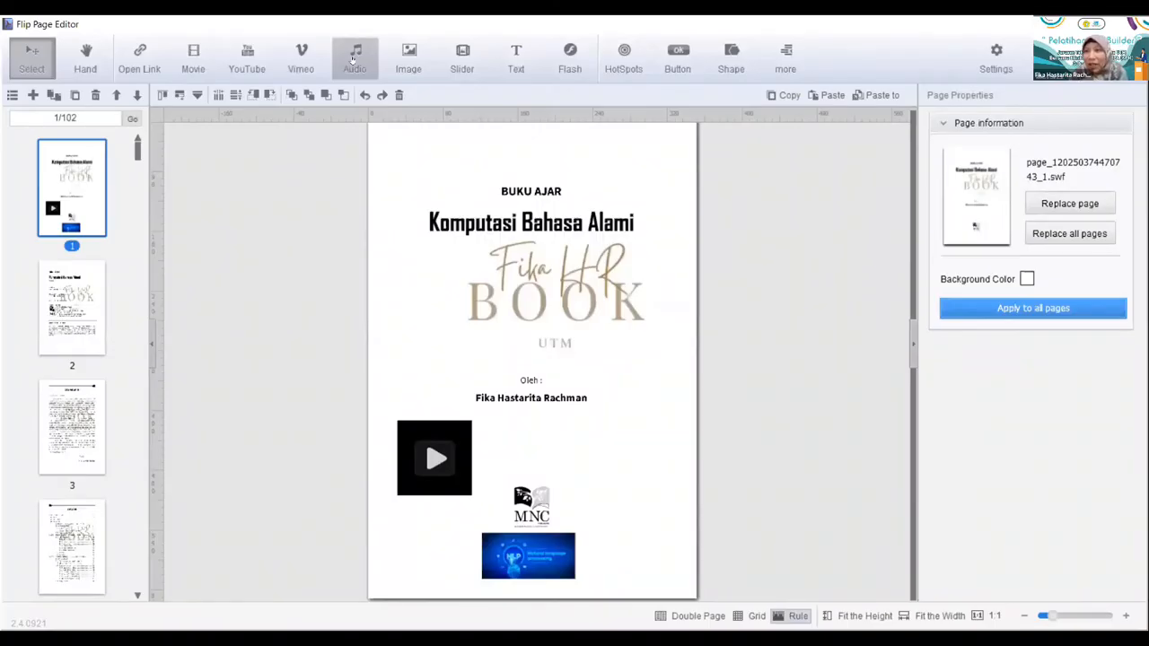
click(353, 59)
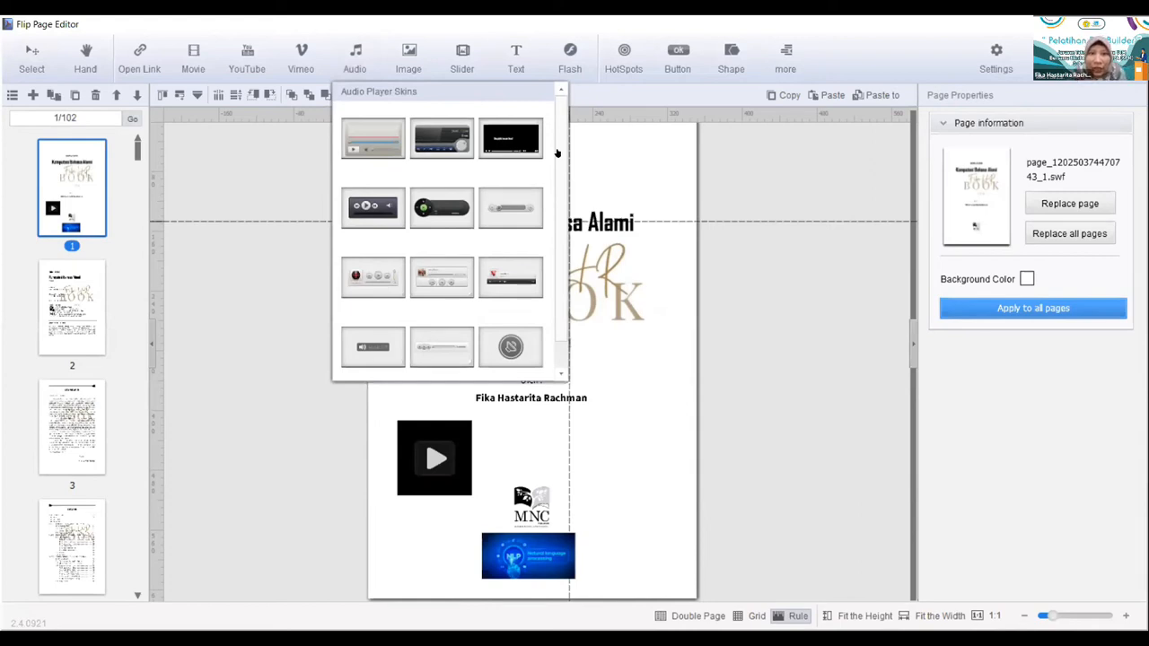
click(502, 363)
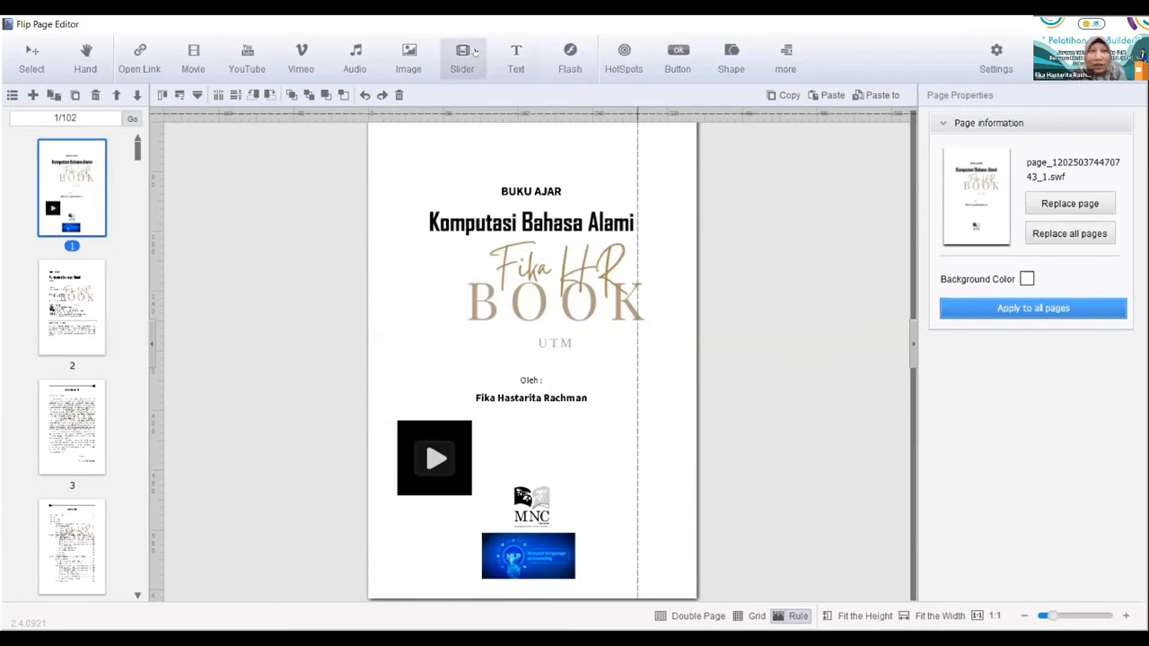
click(356, 56)
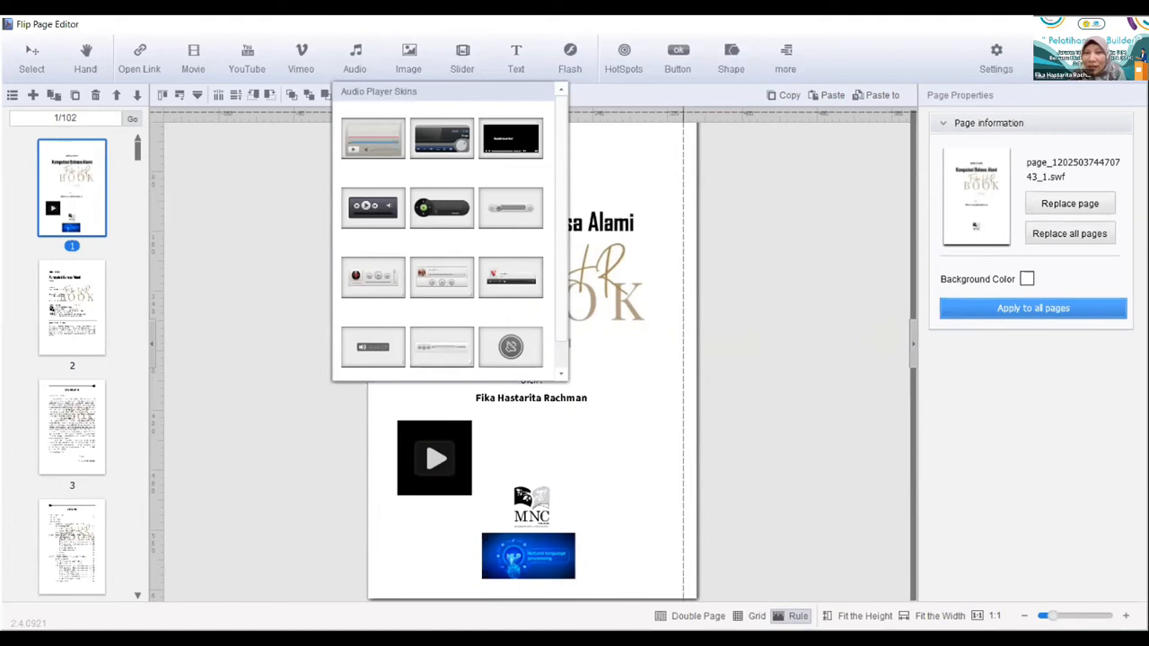
Save the page edits, return to the flipbook preview and turn to pages 2-3
key(ctrl+s)
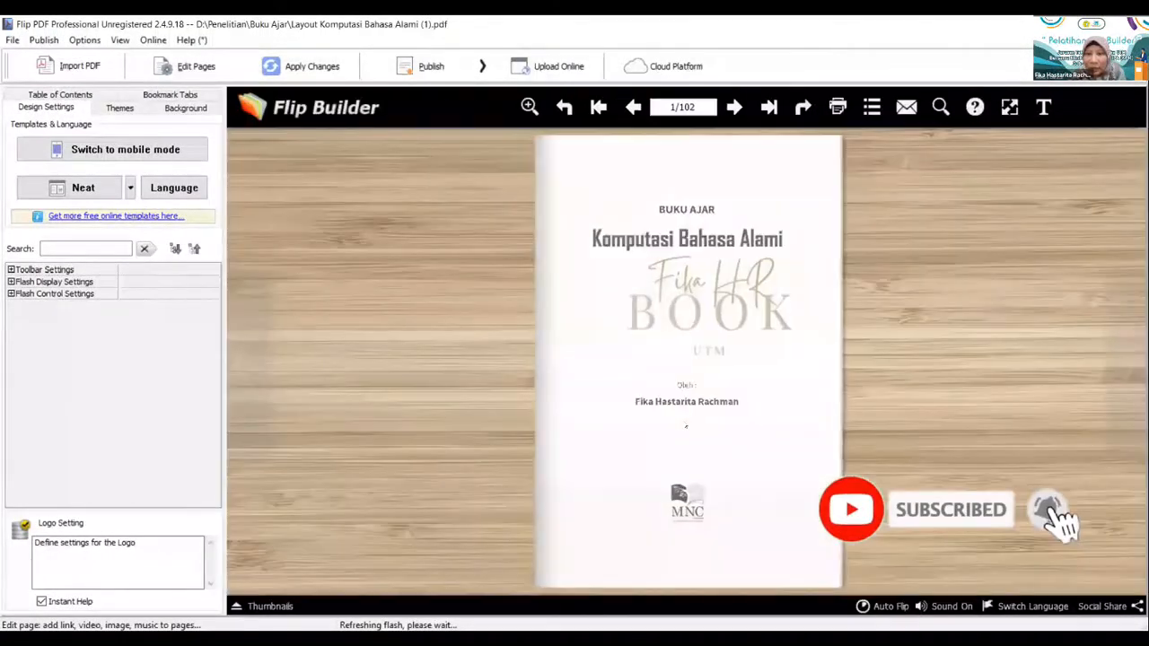
click(829, 557)
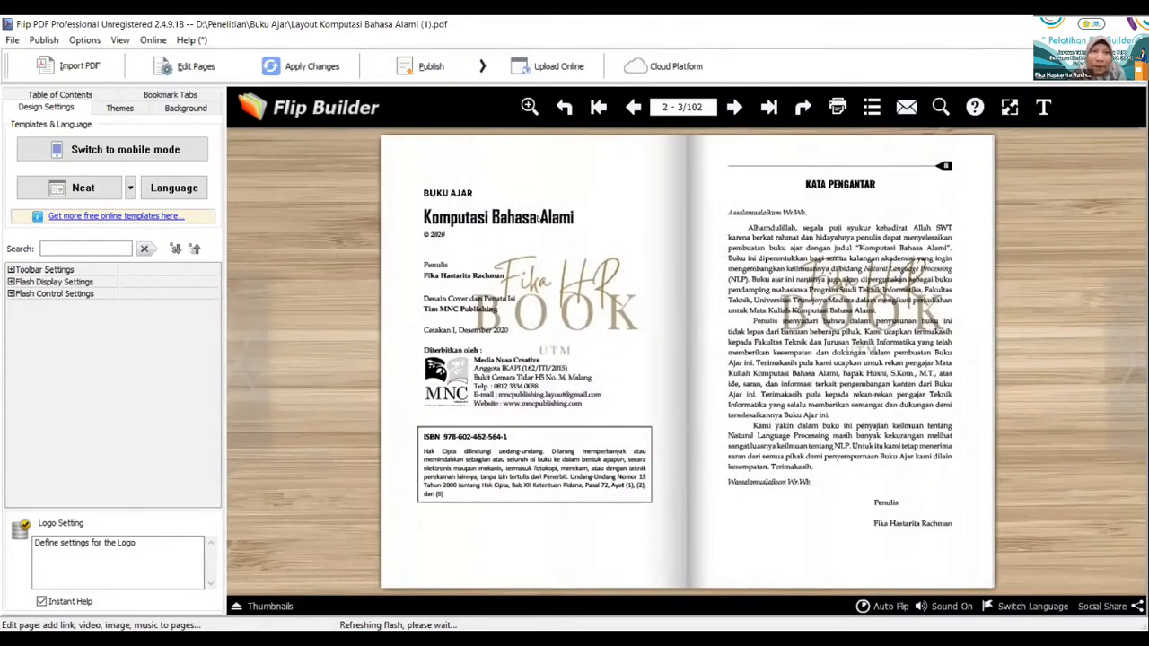
Open page 2 in the page editor and place a Background Sound audio player below the ISBN box, near the page's bottom edge
click(186, 67)
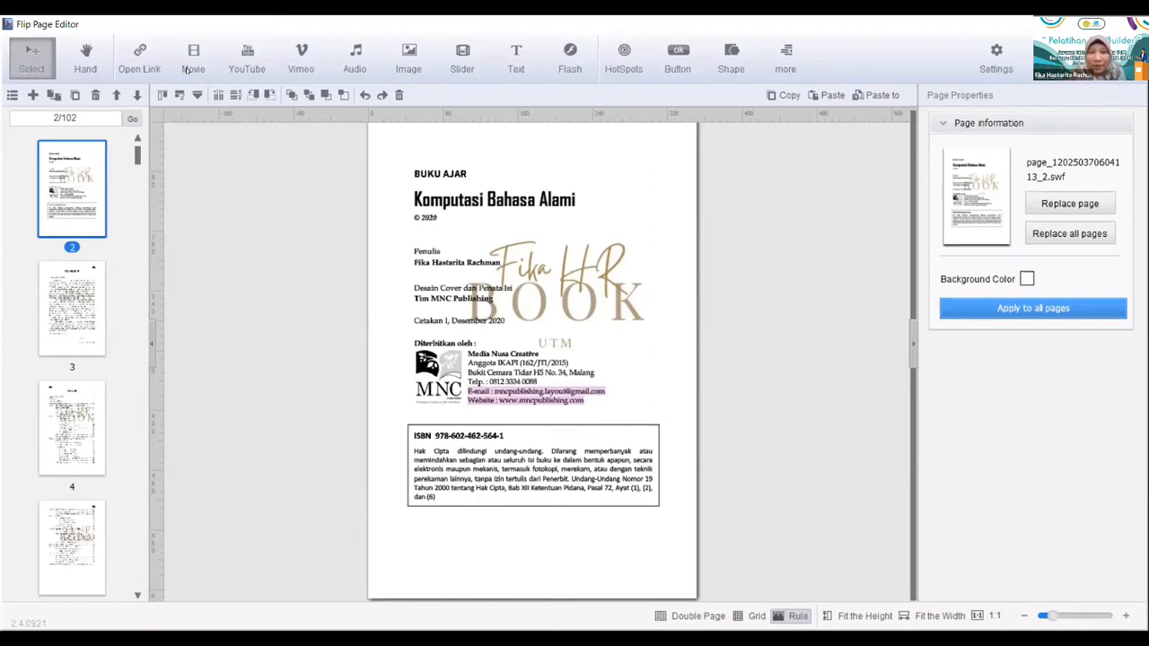
click(342, 70)
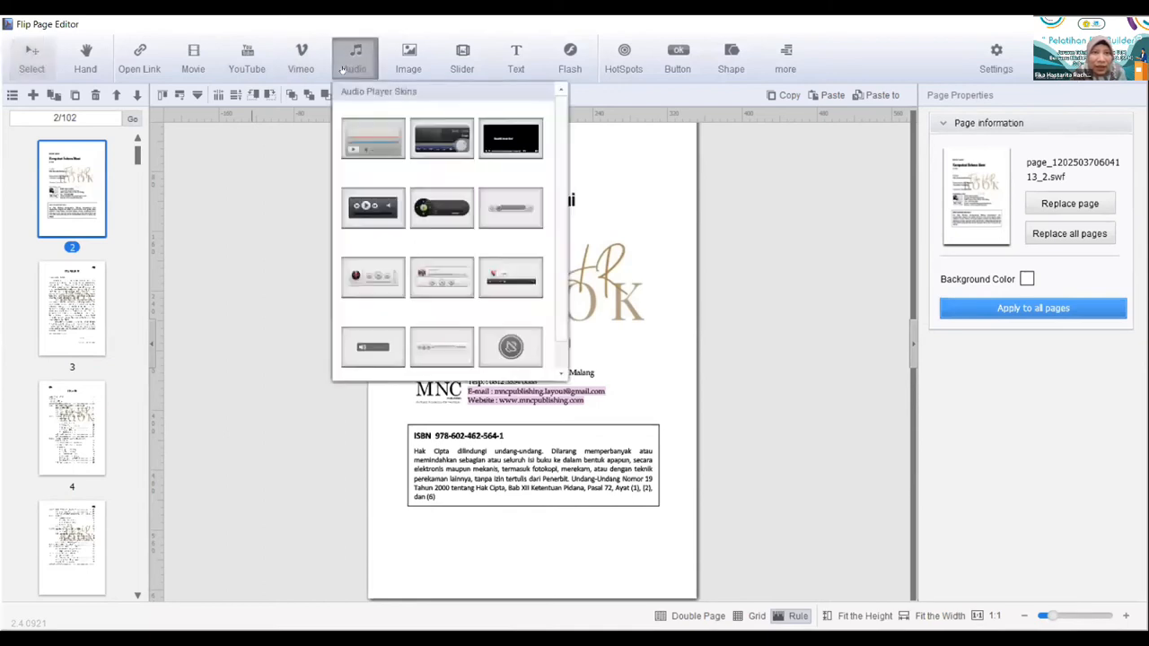
click(512, 350)
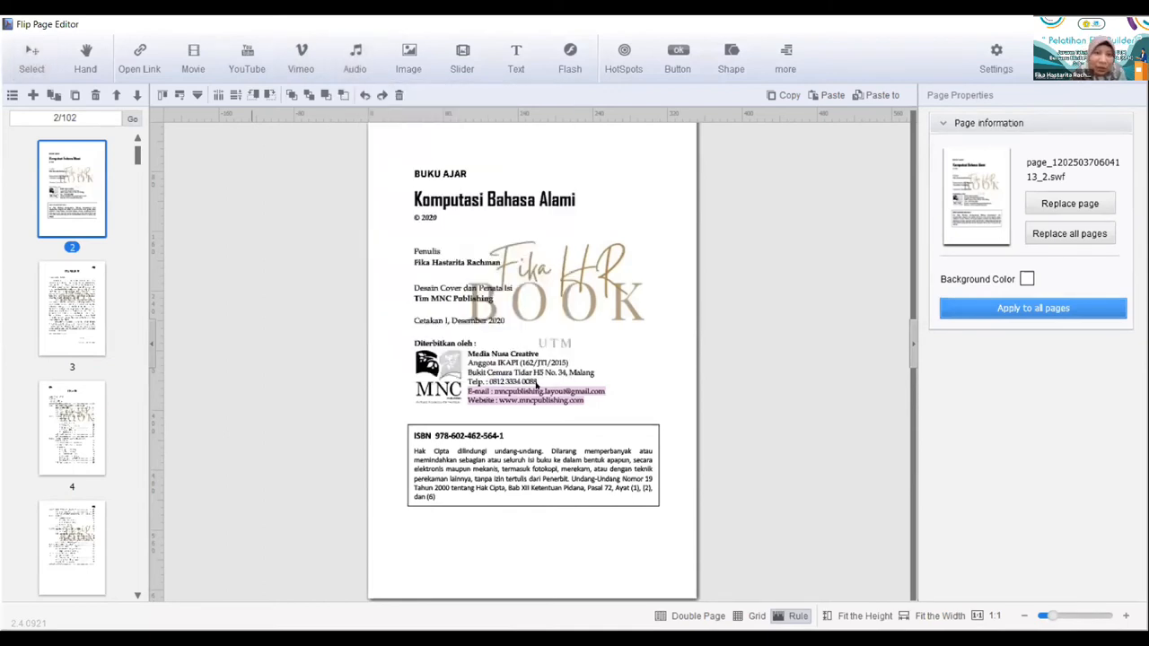
click(544, 545)
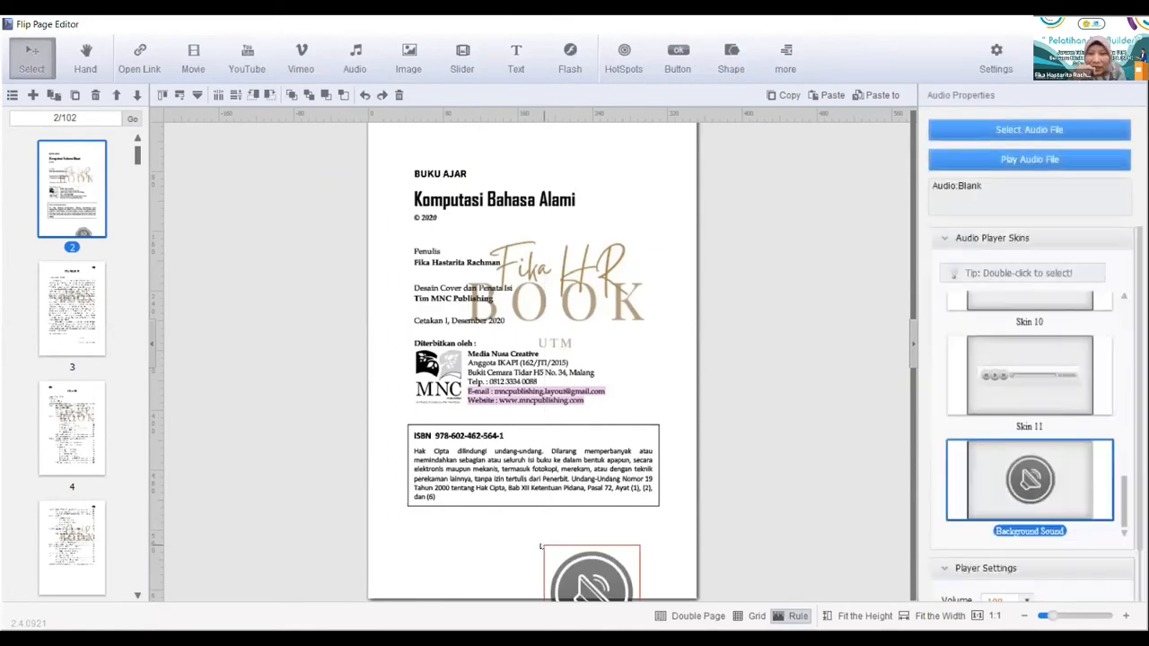
drag(559, 554, 584, 496)
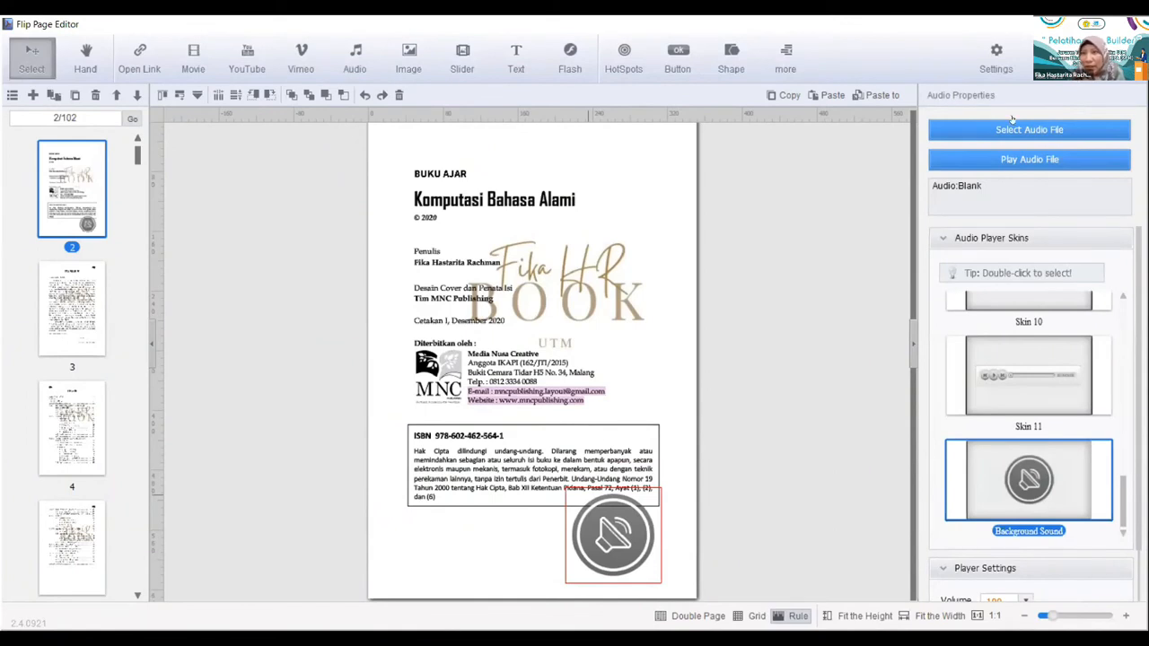
Load the local file "introduction book.mpeg" into the page 2 background sound player, showing all file types to find it
click(1078, 135)
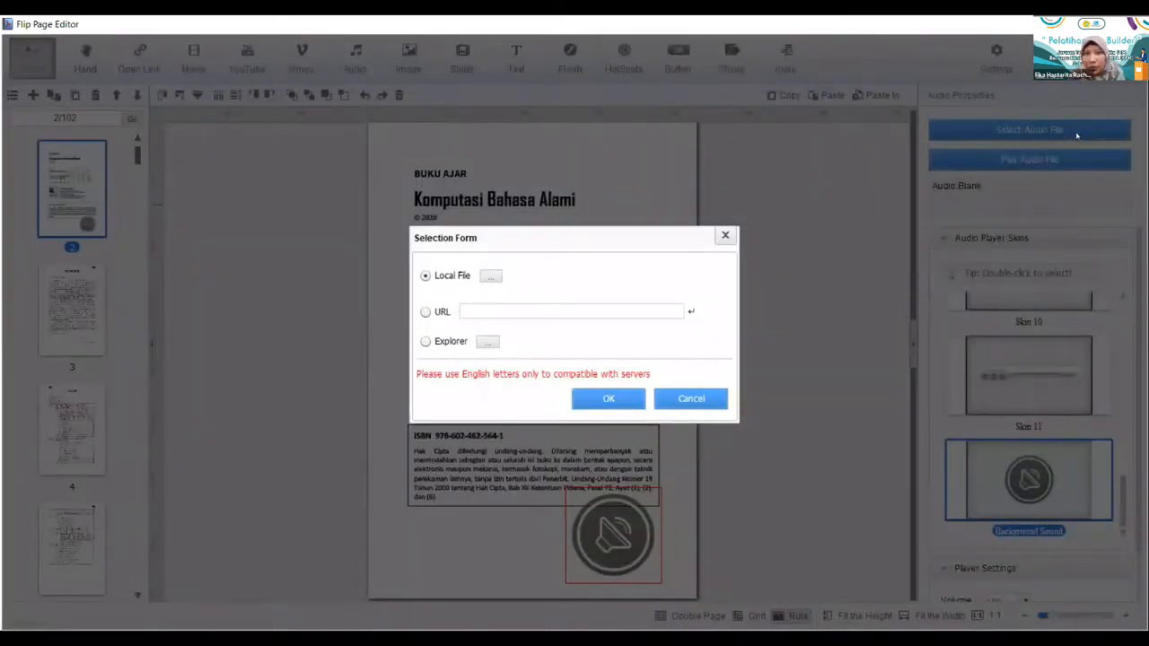
click(492, 277)
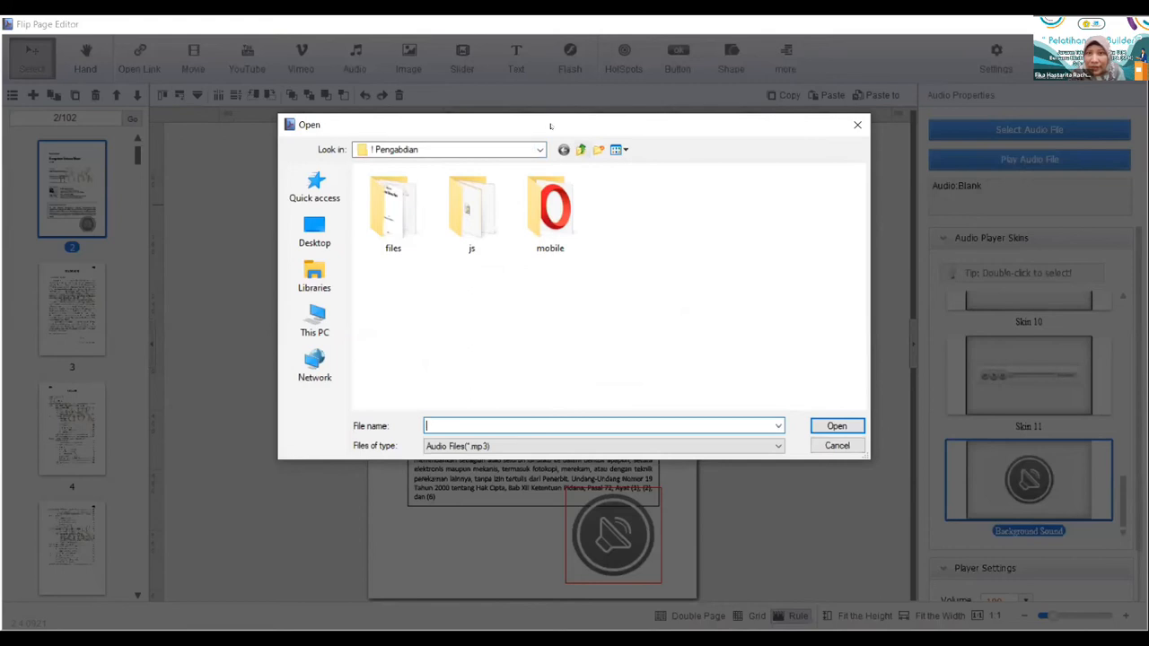
click(616, 446)
key(Down)
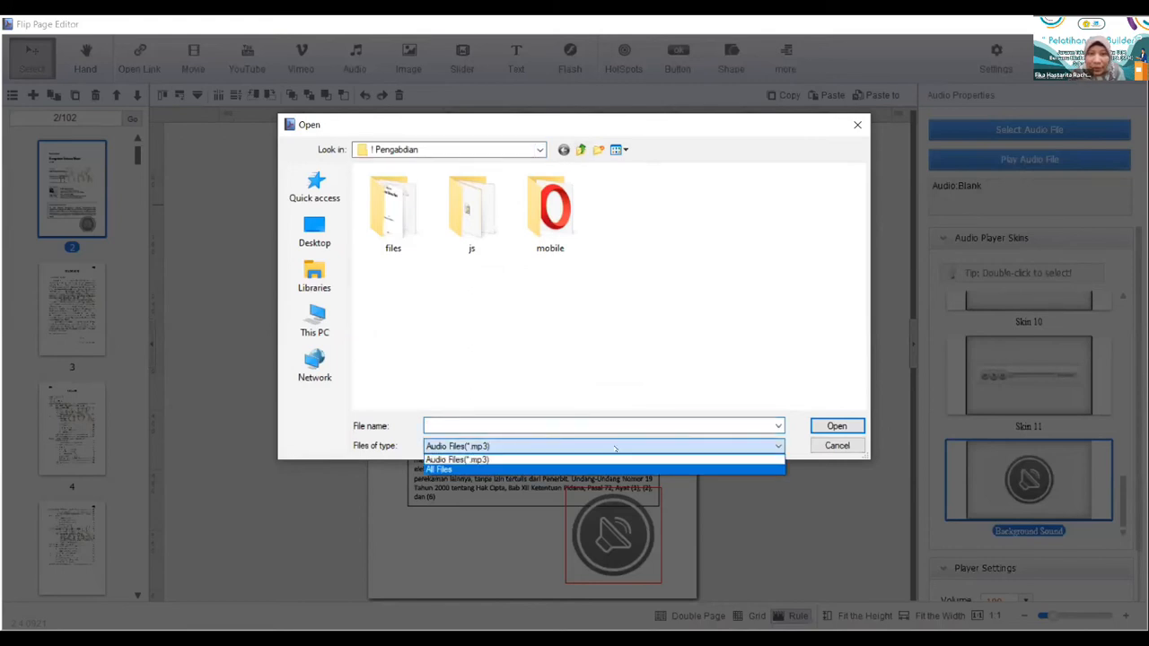
key(Return)
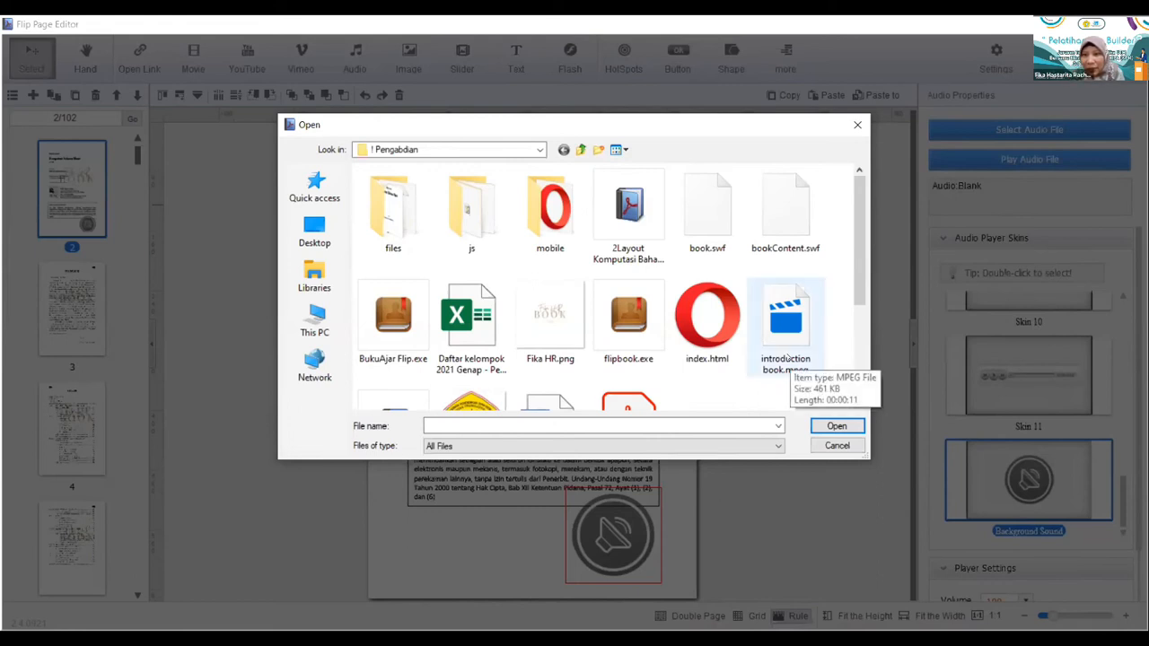
click(787, 359)
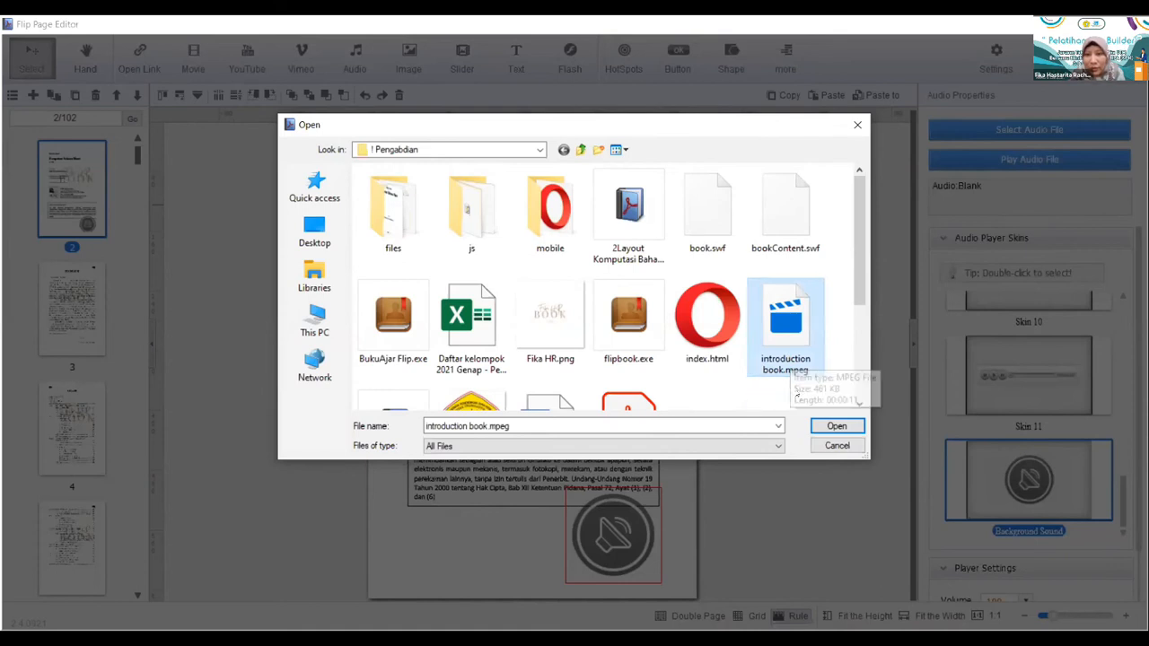
key(Return)
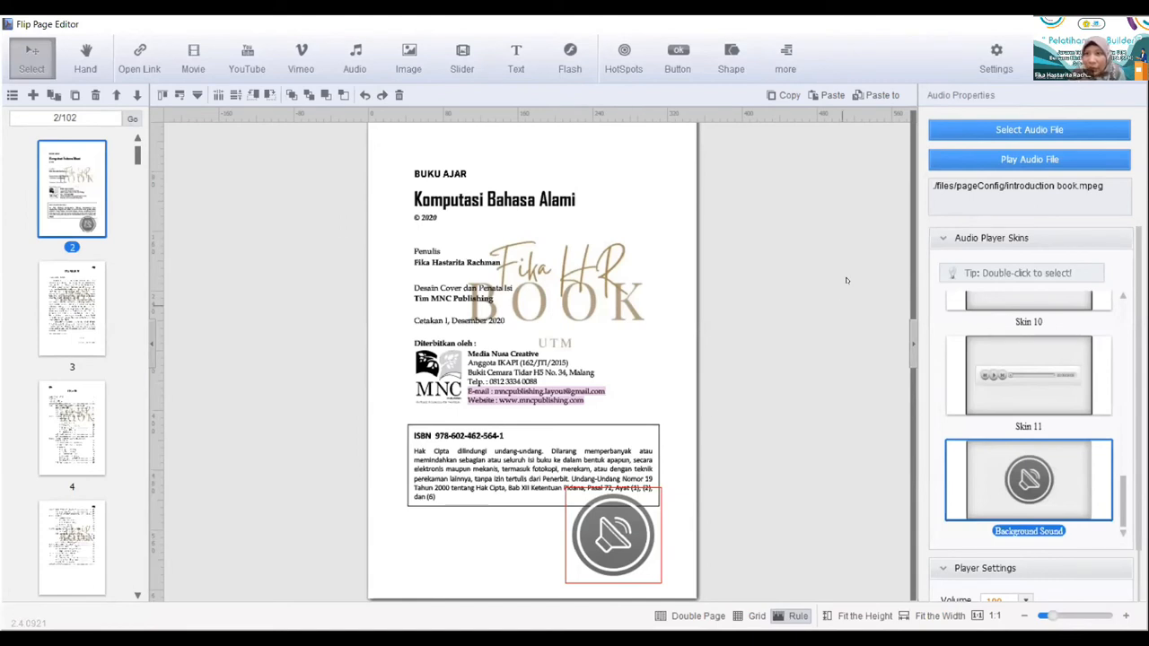
Play and stop the audio file to test it in the page editor, and save the page edits
click(974, 167)
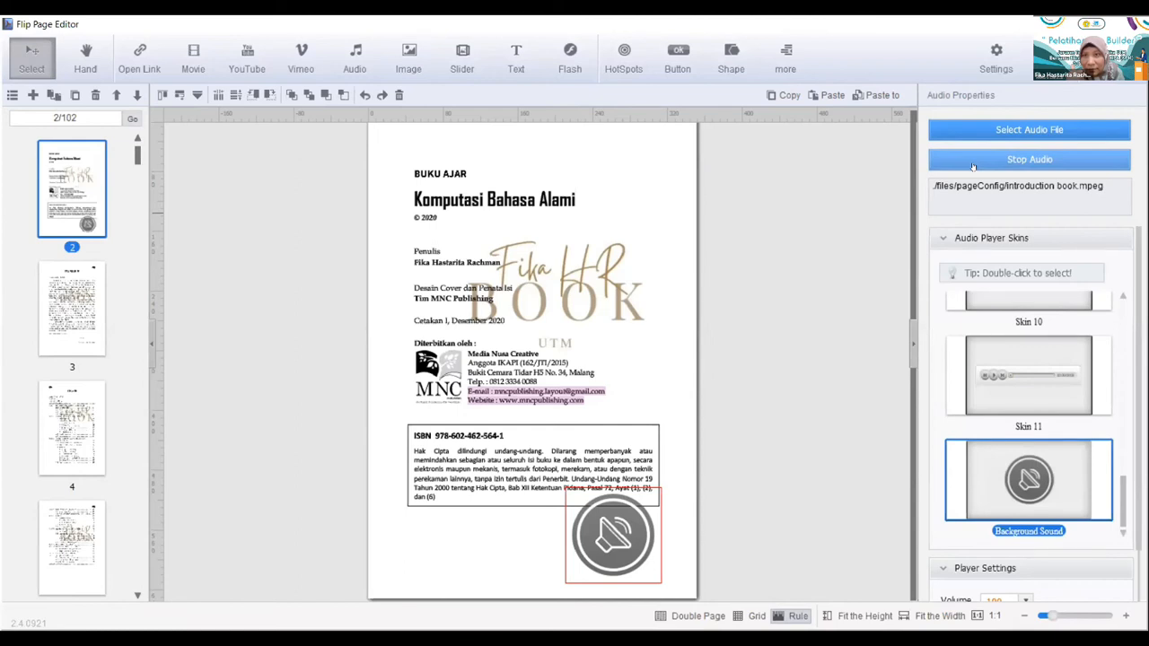
click(972, 166)
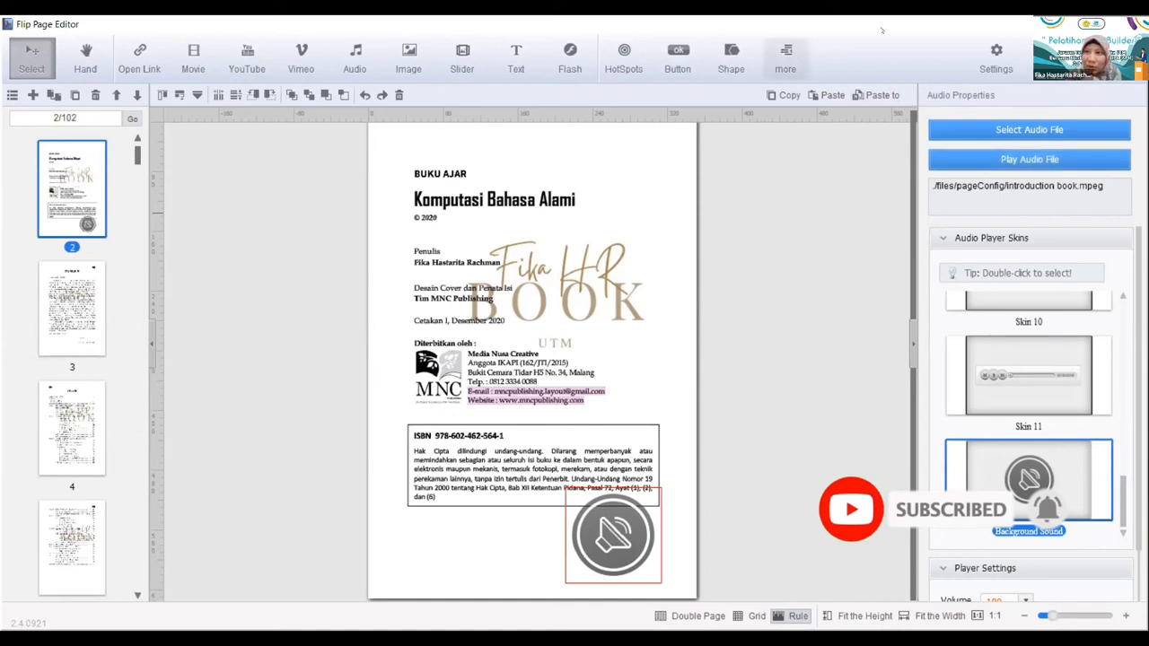
key(ctrl+s)
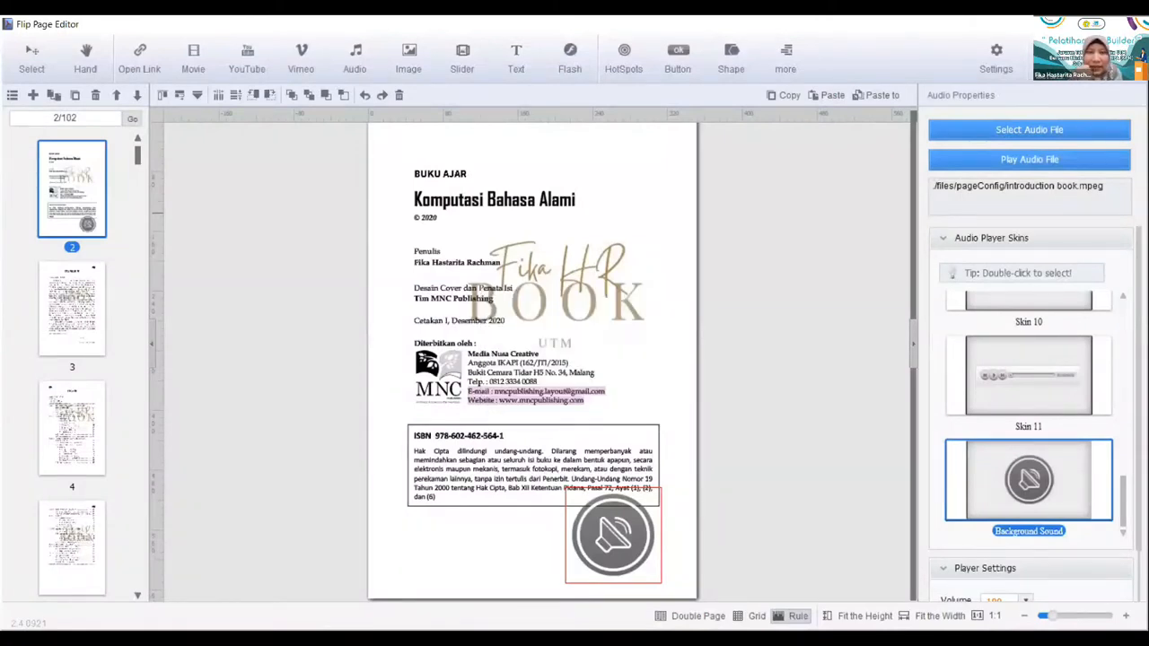
Return to the flipbook preview and turn forward from the cover to pages 6-7
click(1137, 24)
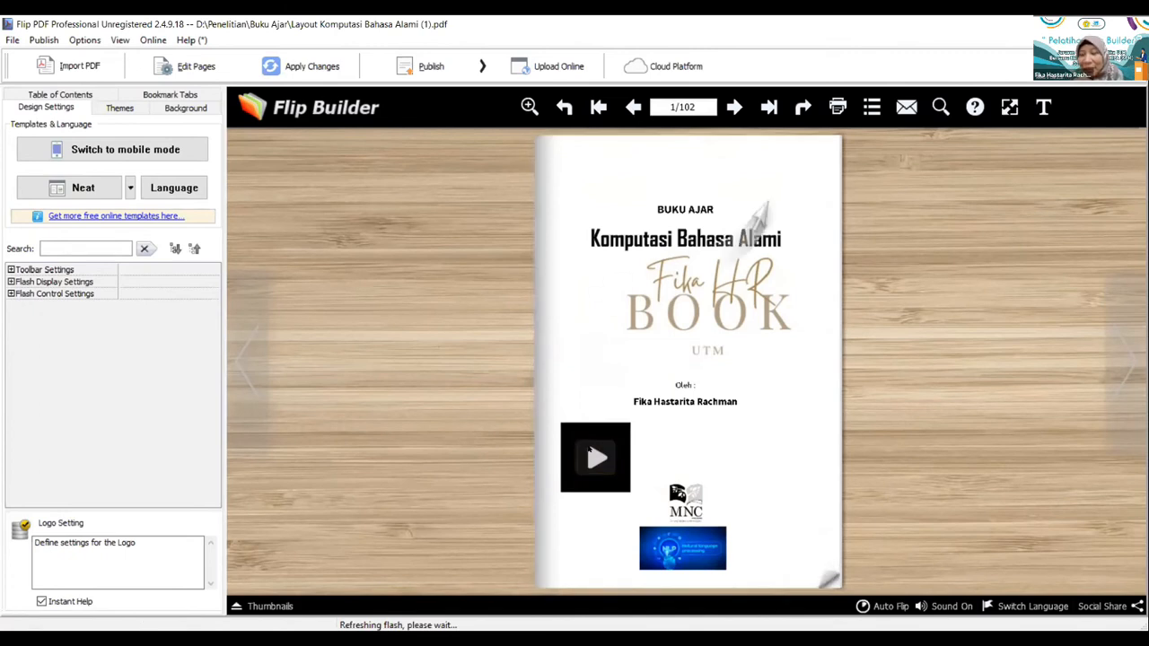
key(Right)
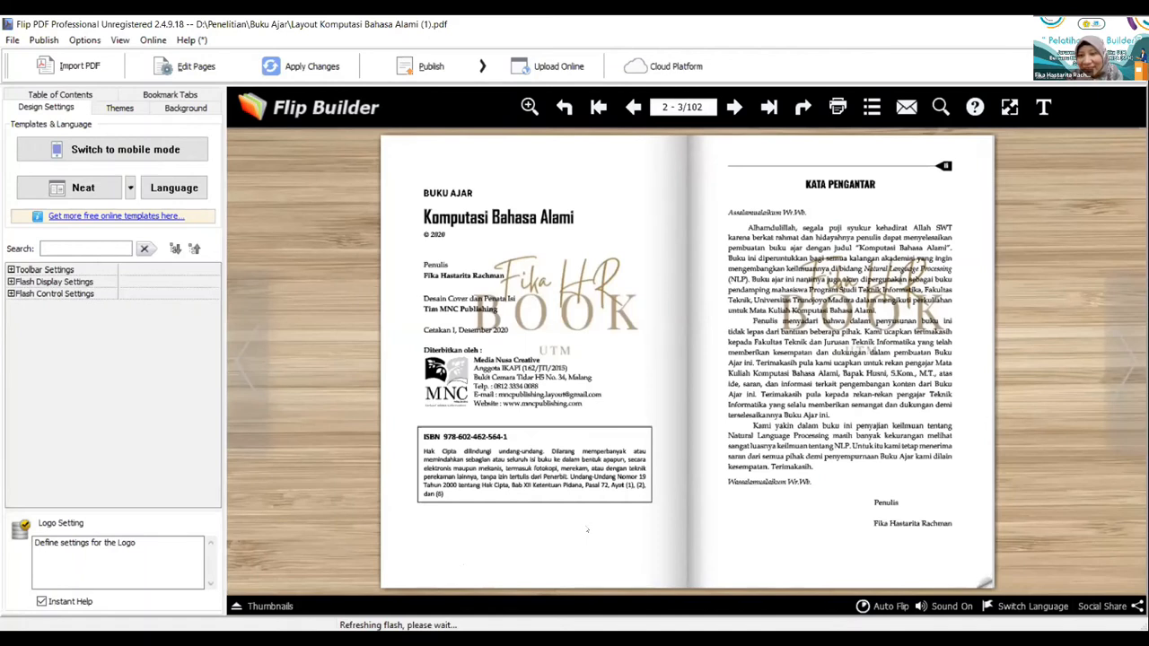
key(Right)
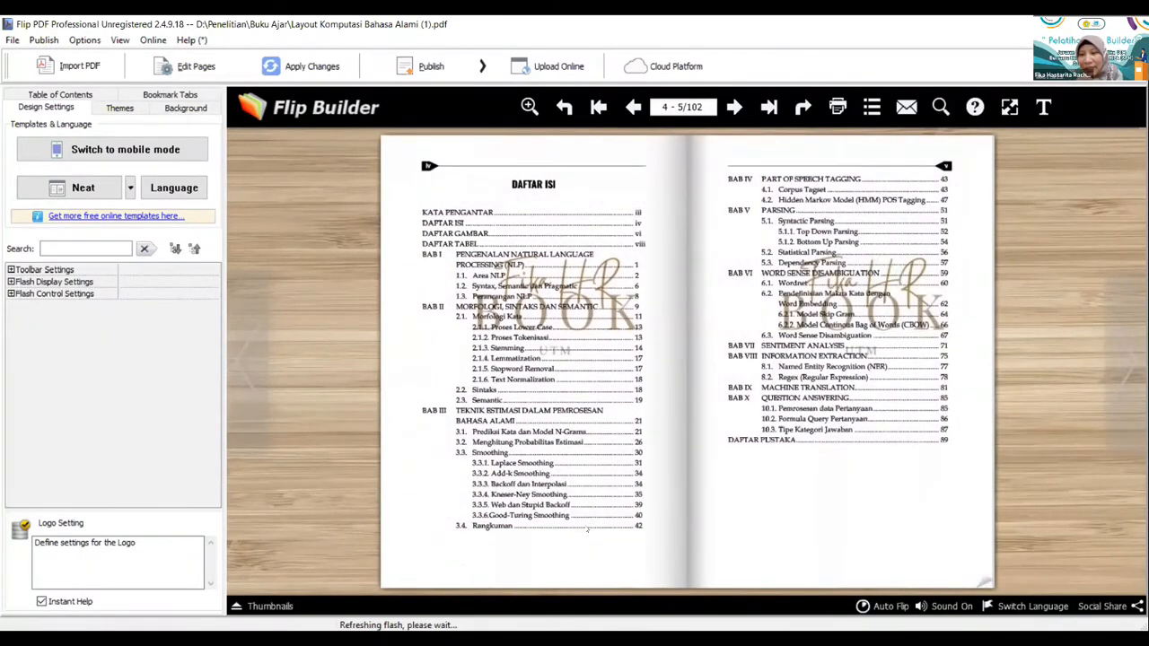
key(Right)
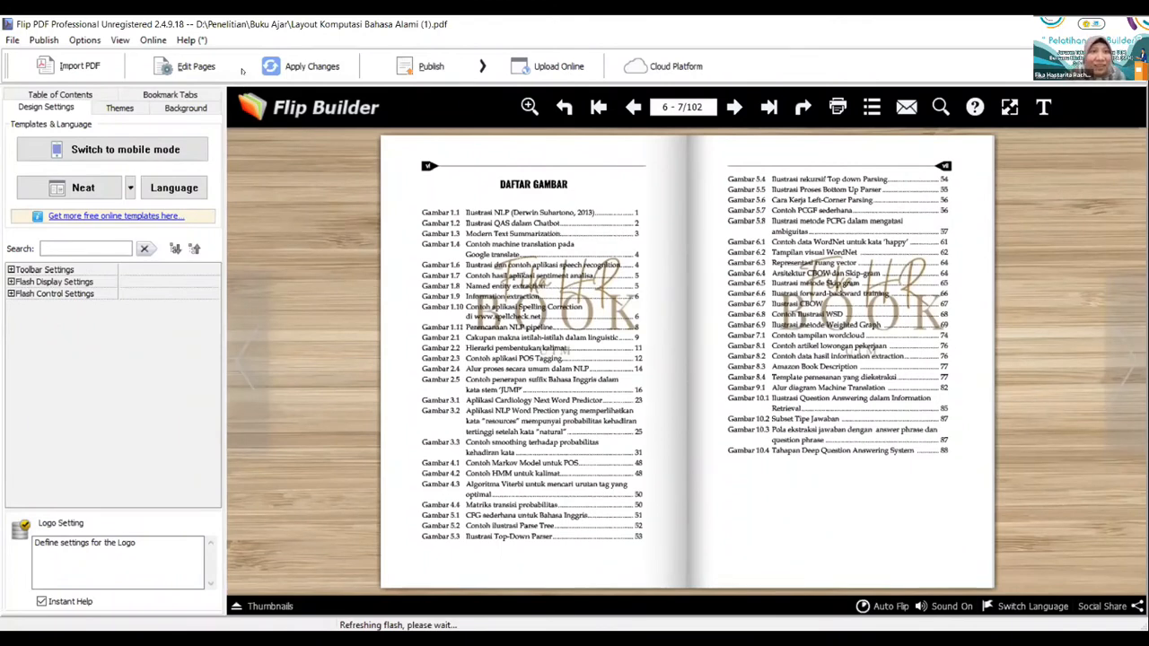
Open page 6 in the page editor, place a Background Sound audio player over the Daftar Gambar list, and select it
click(208, 60)
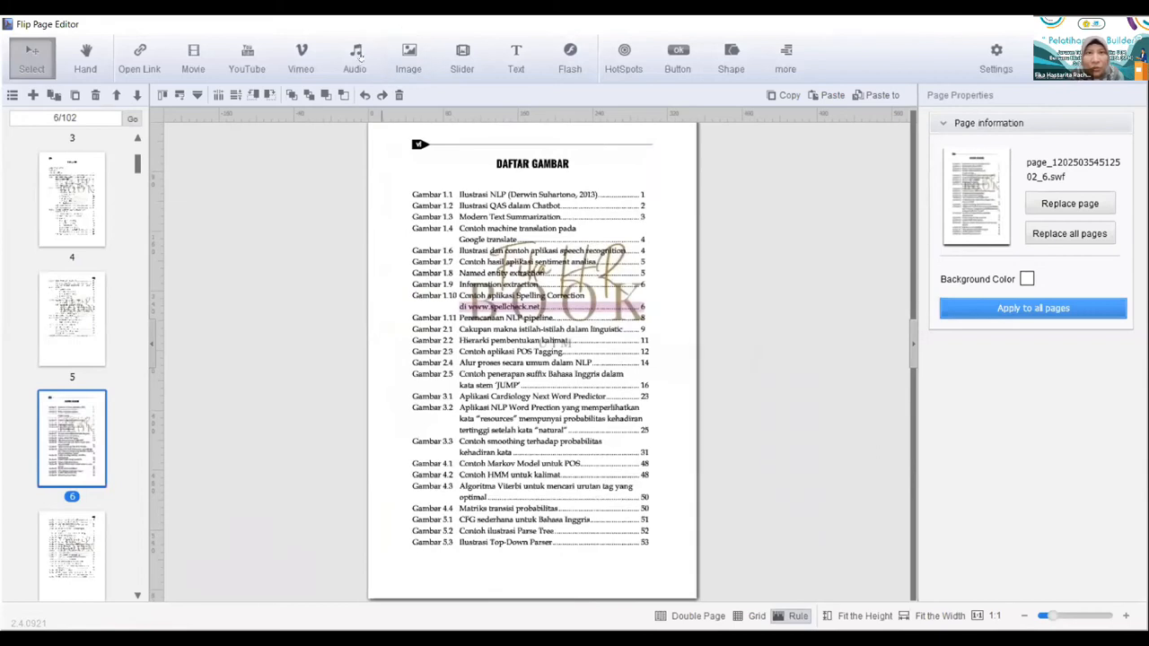
click(356, 59)
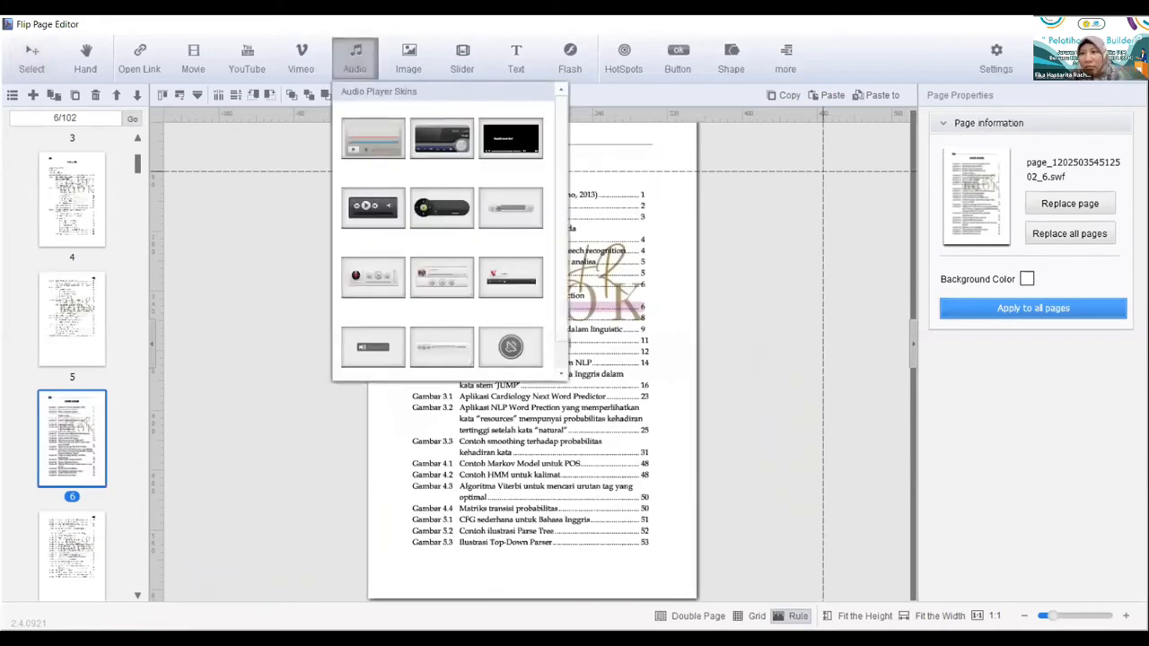
click(510, 346)
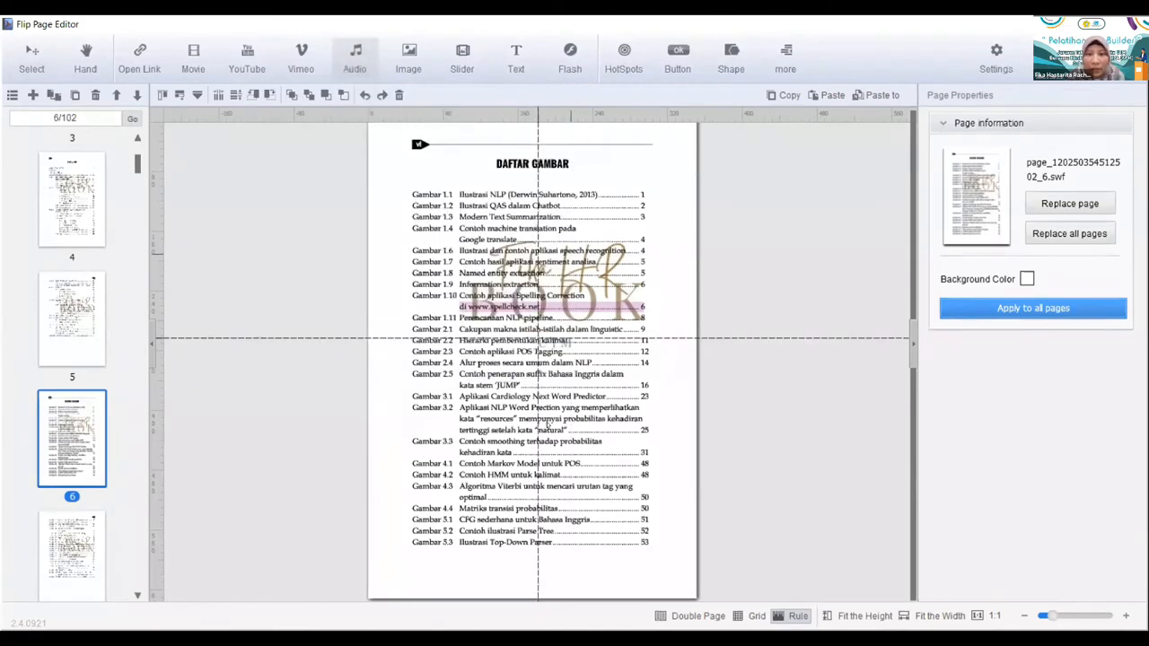
click(615, 575)
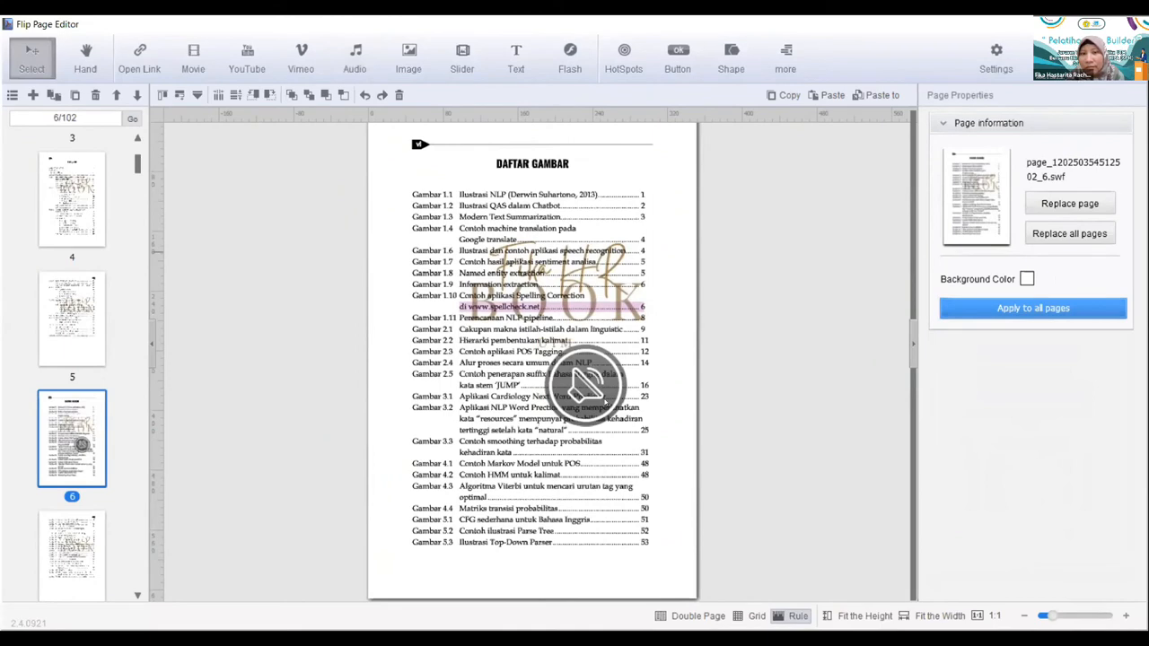
click(588, 382)
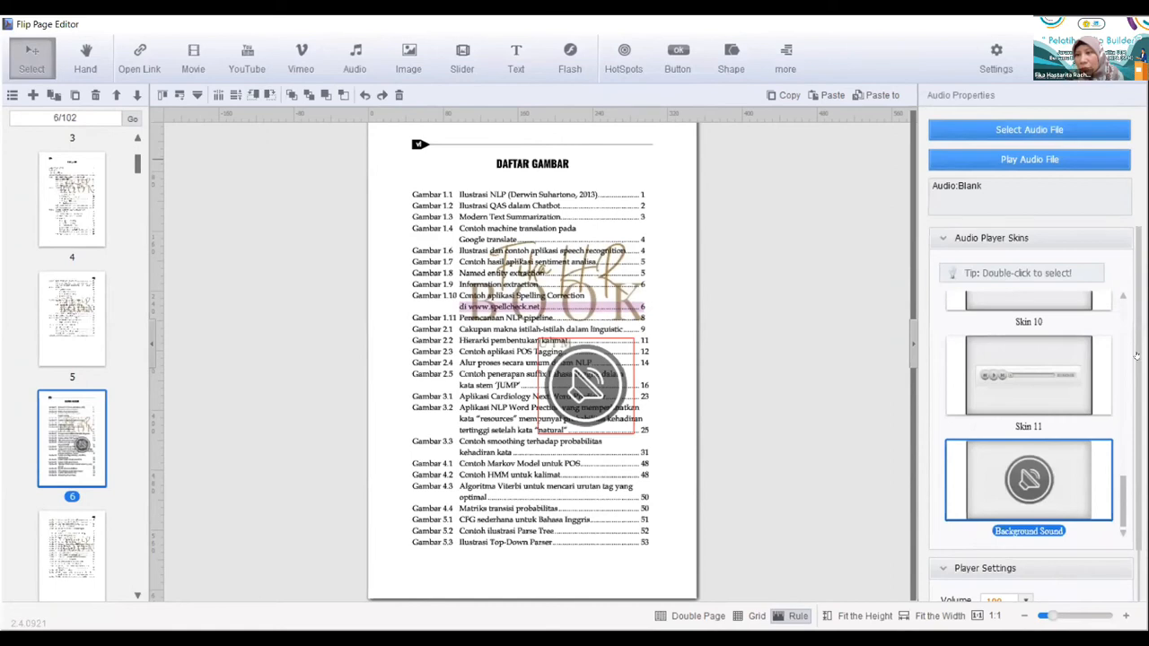
Review the volume and replay settings of page 6's background sound, save the page and return to the flipbook preview
drag(1137, 356, 1134, 403)
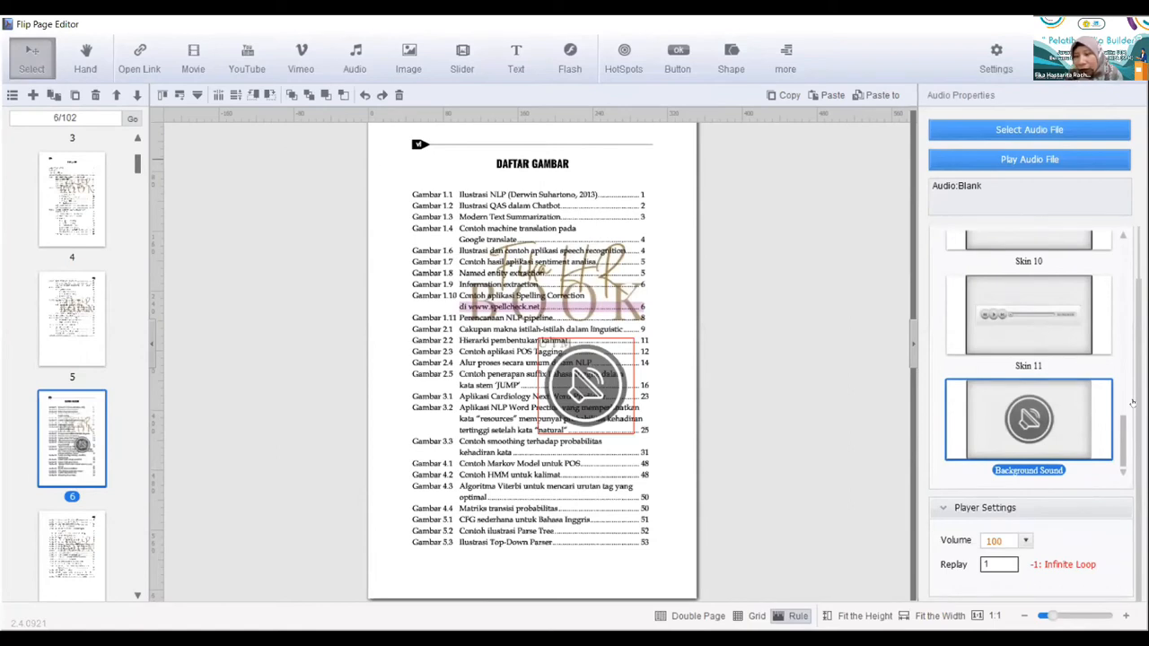
click(1133, 403)
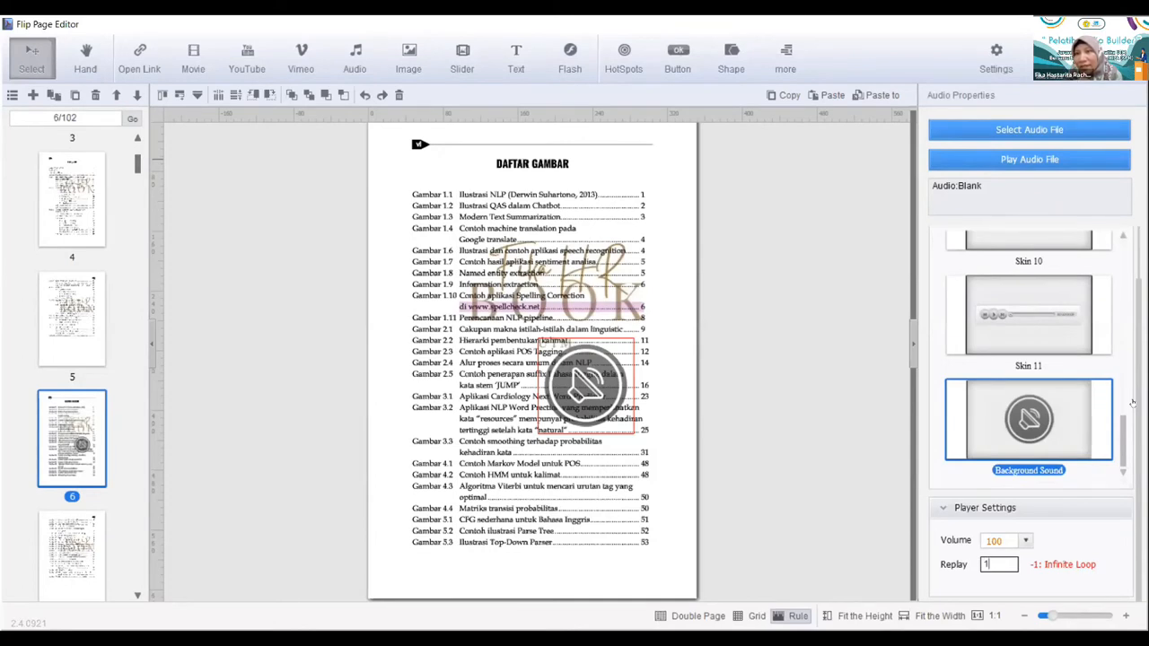
click(874, 384)
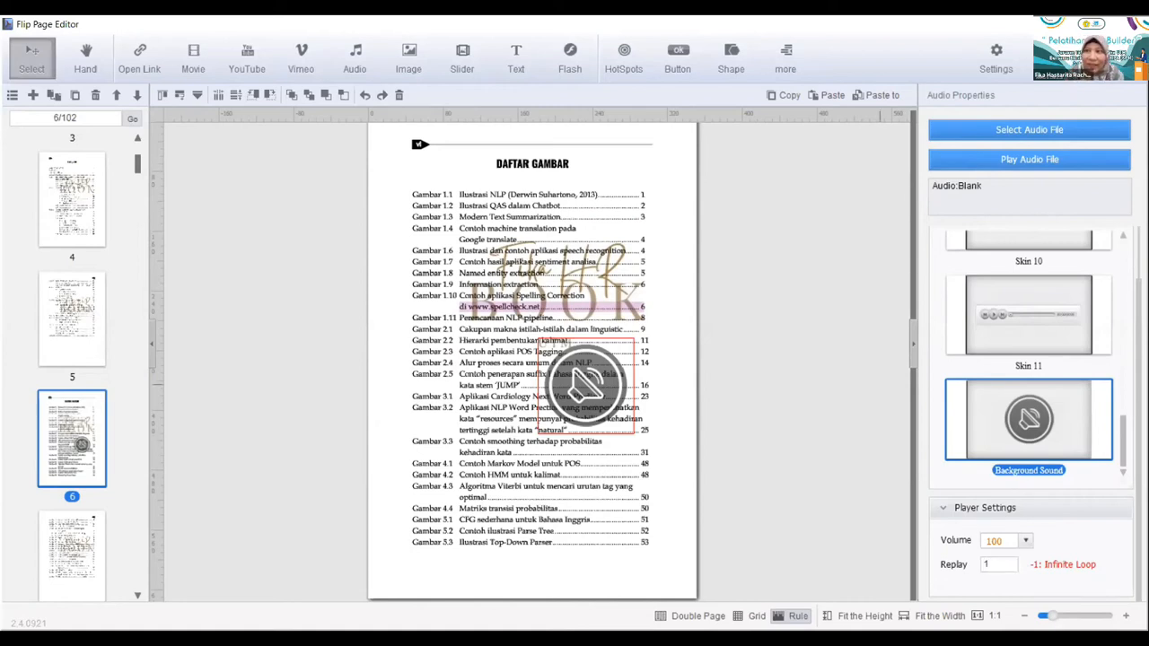
key(ctrl+s)
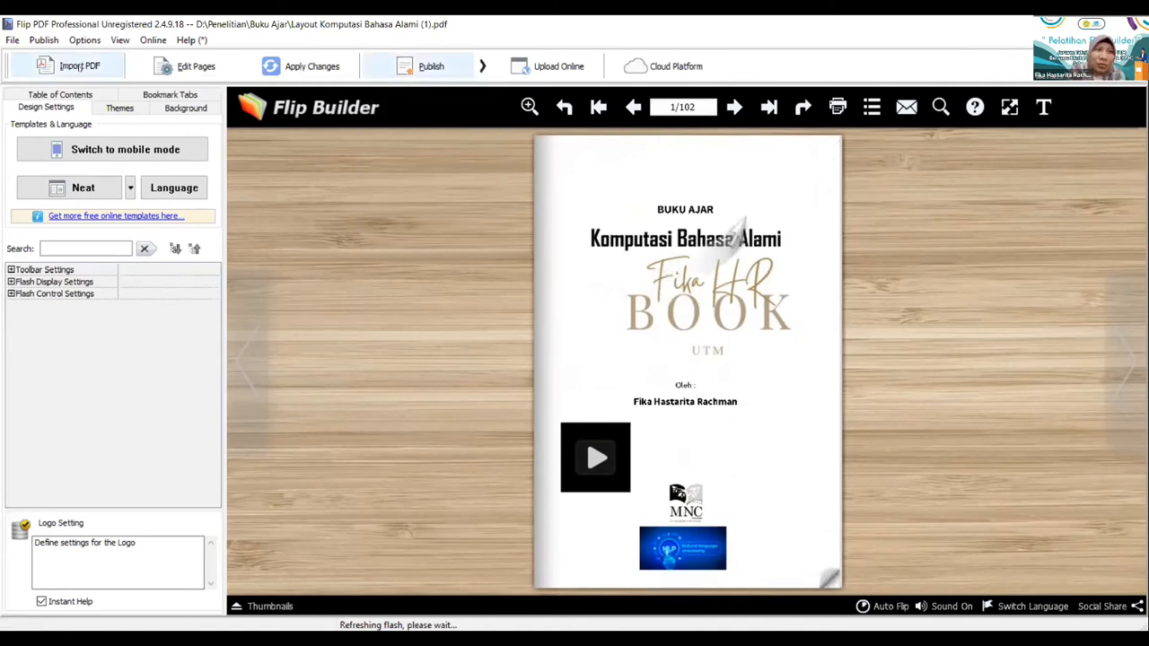
Confirm the HTML5 version, uncheck Image Watermark in the watermark editor of the PDF import settings, and close the editor without applying
click(327, 76)
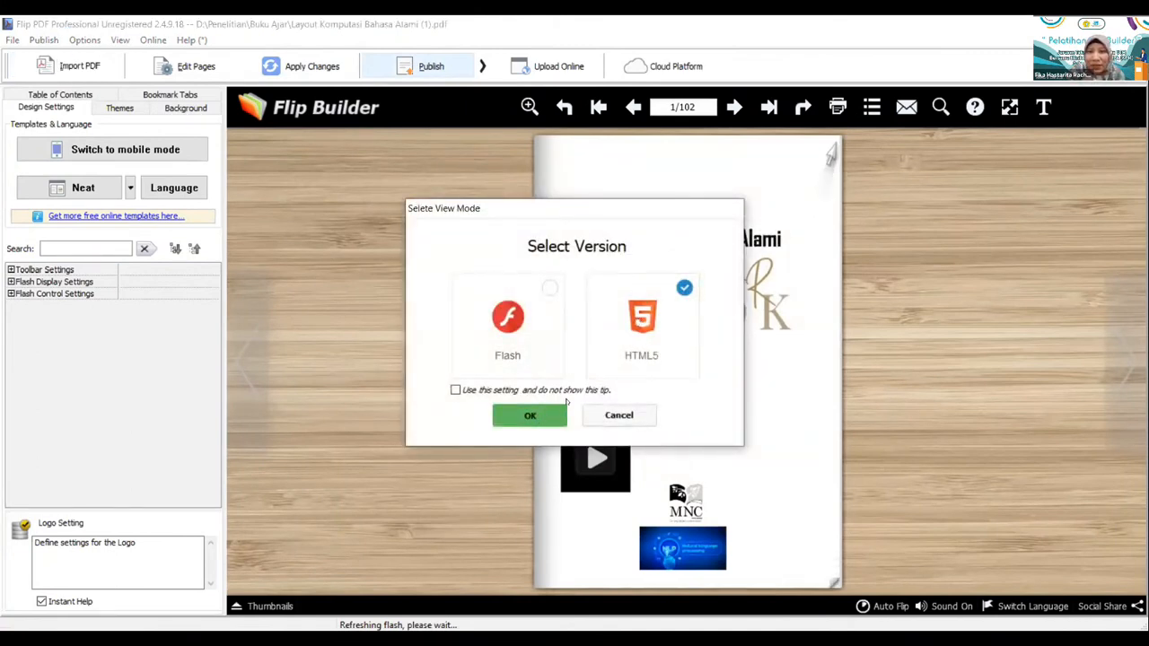
click(564, 409)
click(568, 389)
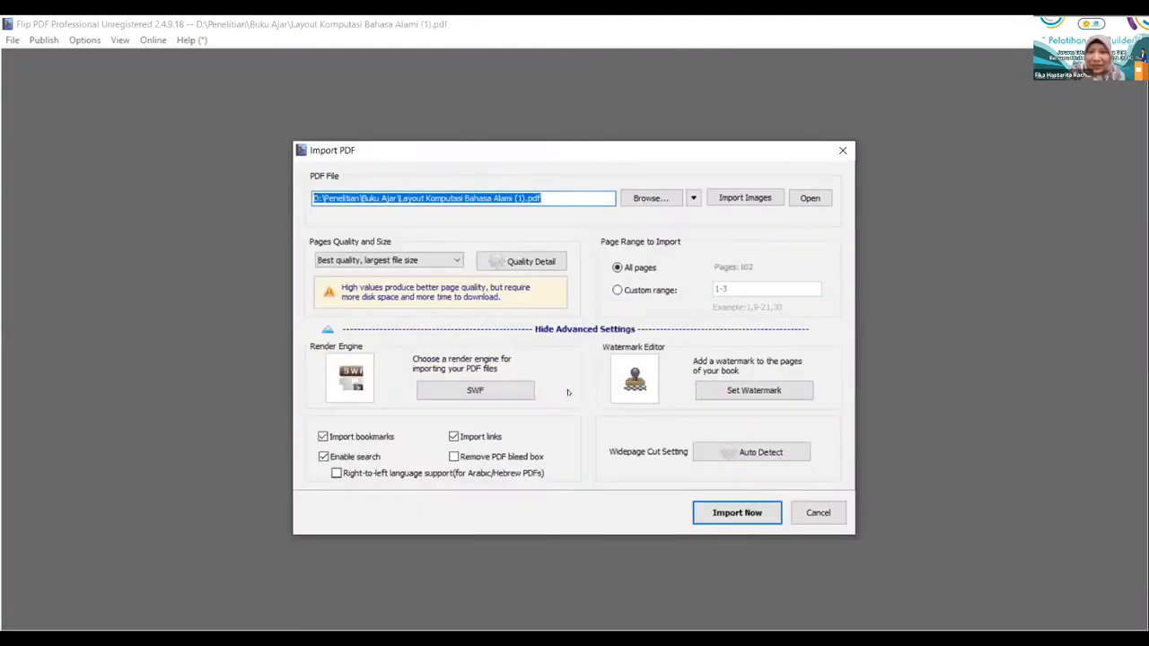
click(738, 400)
click(439, 266)
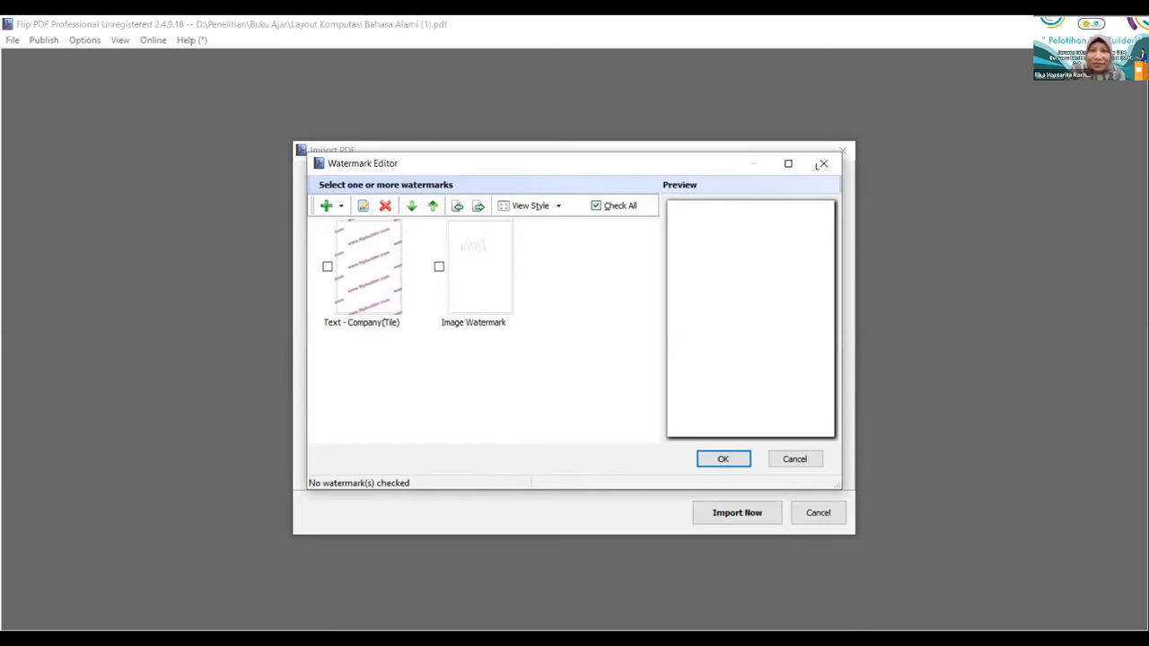
click(821, 165)
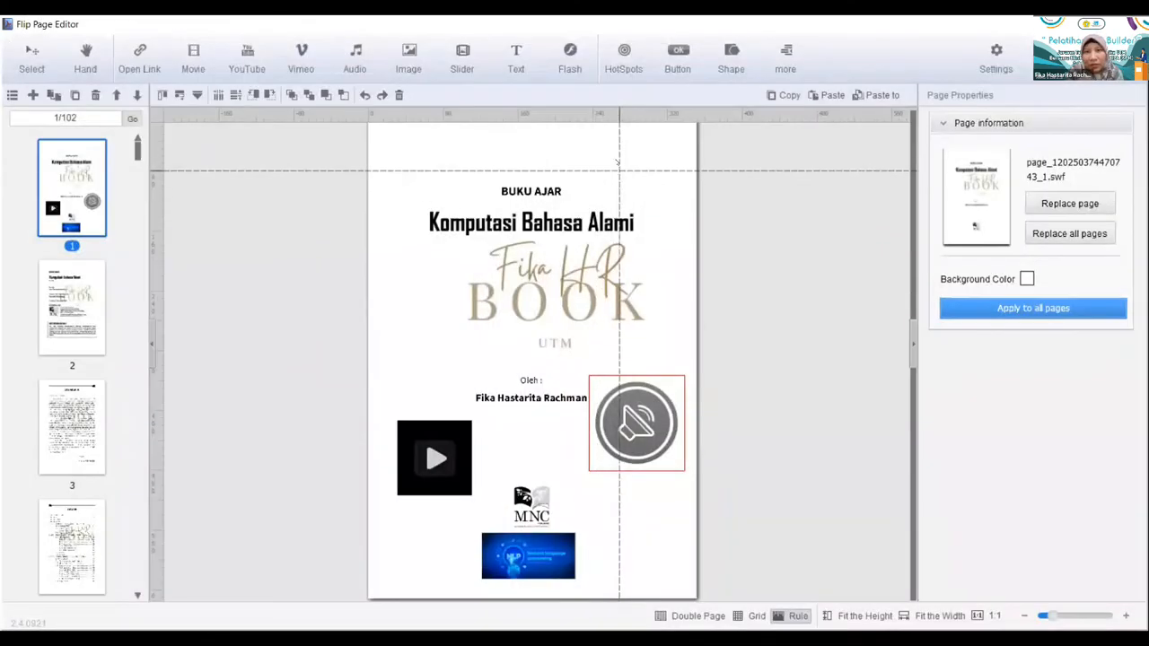
Place a Skin 4 audio player above the title on page 1, and delete the audio players from that page
click(591, 155)
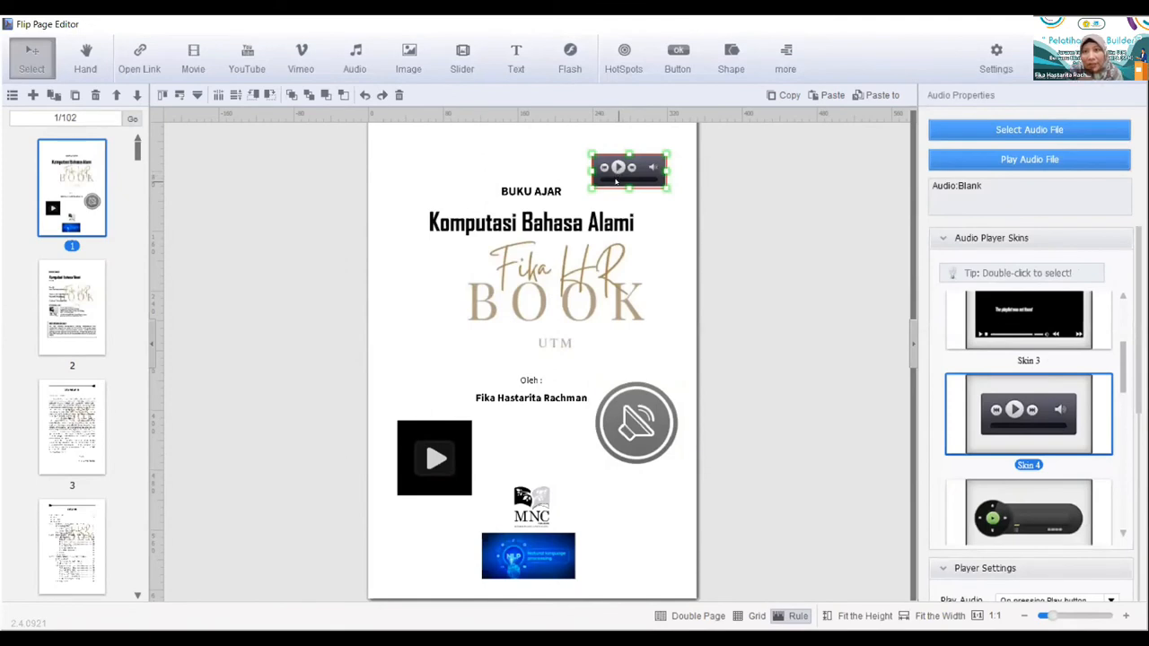
click(605, 409)
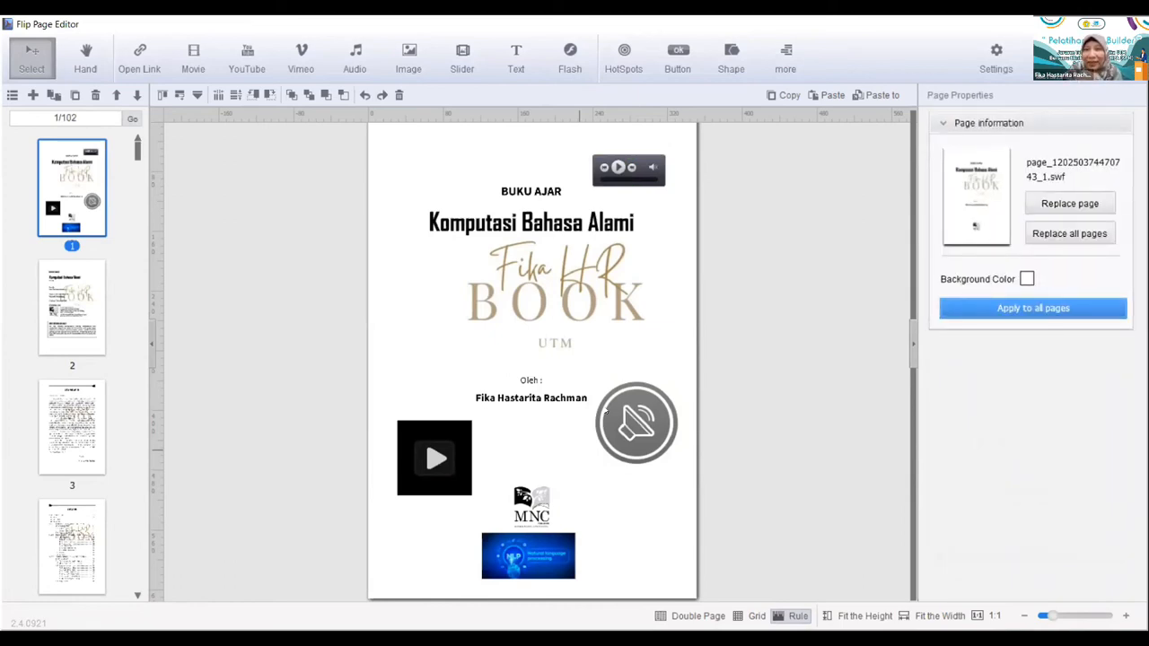
click(605, 173)
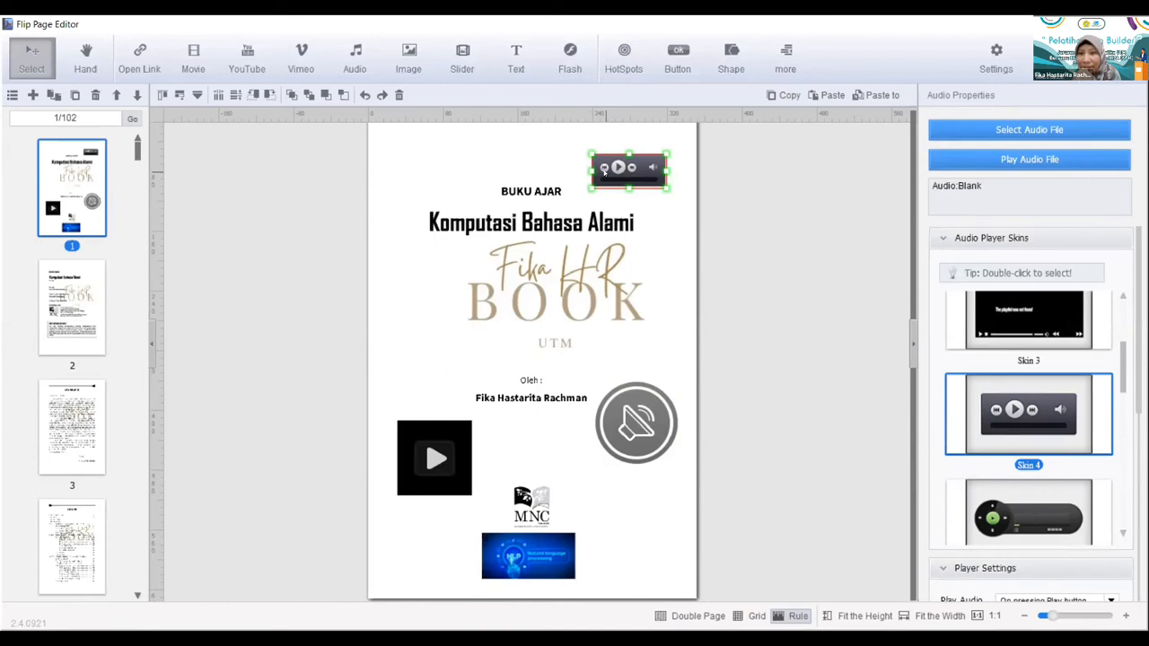
key(Delete)
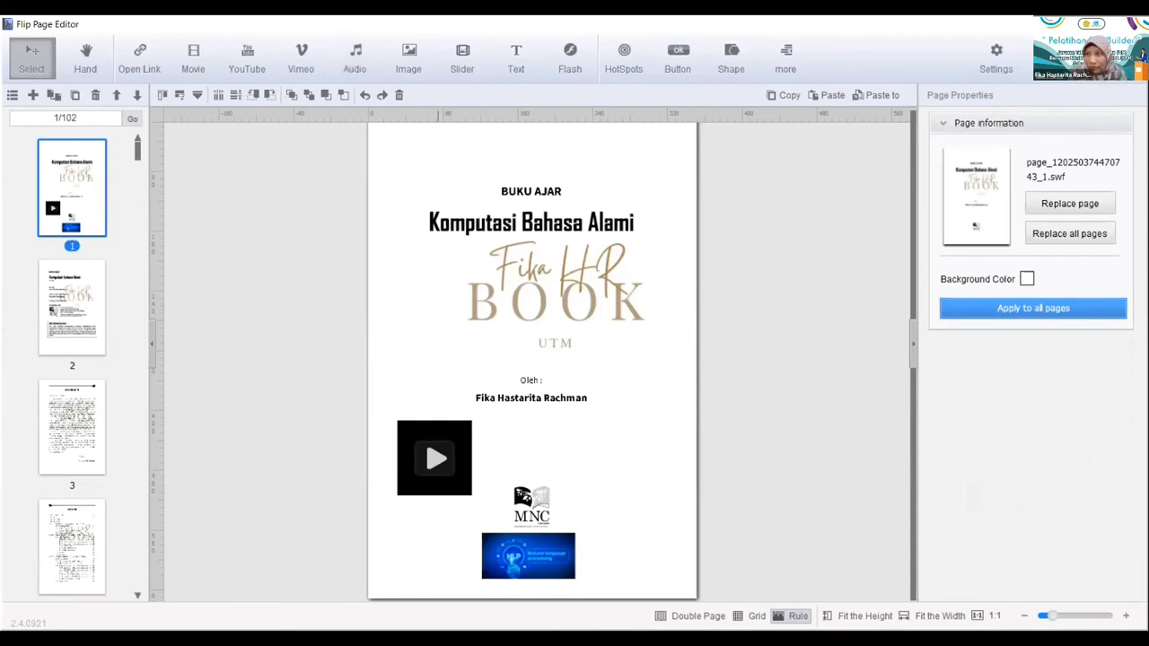
Save the edited page, return to the flipbook preview and clear the "sound" filter from the design settings
key(ctrl+s)
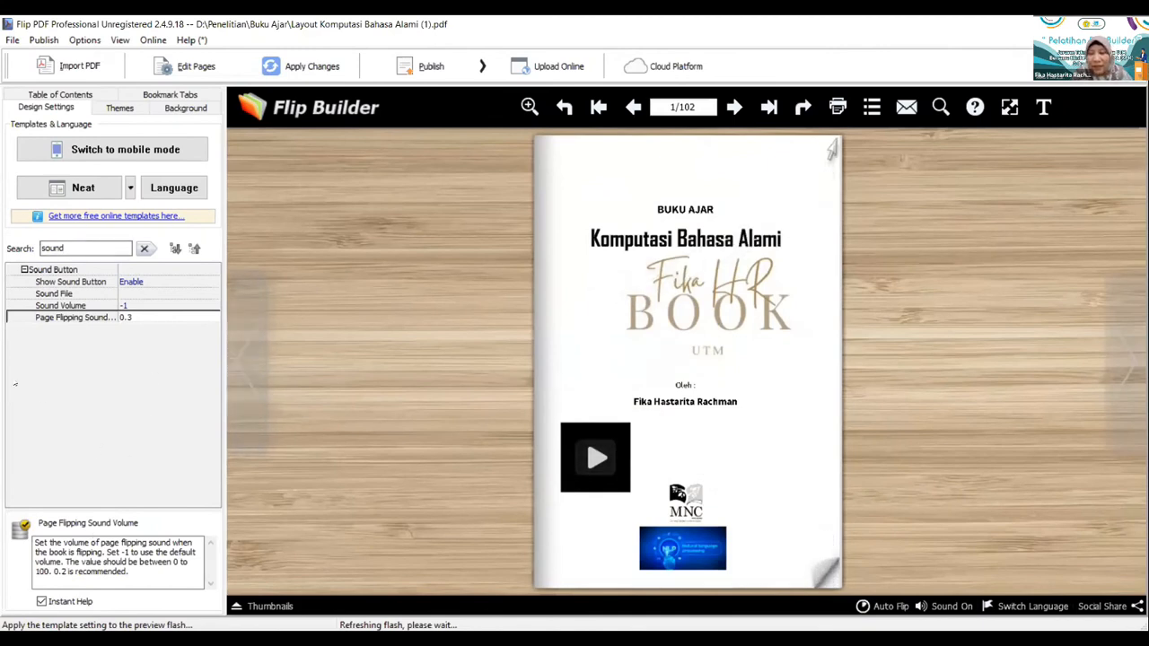
click(83, 242)
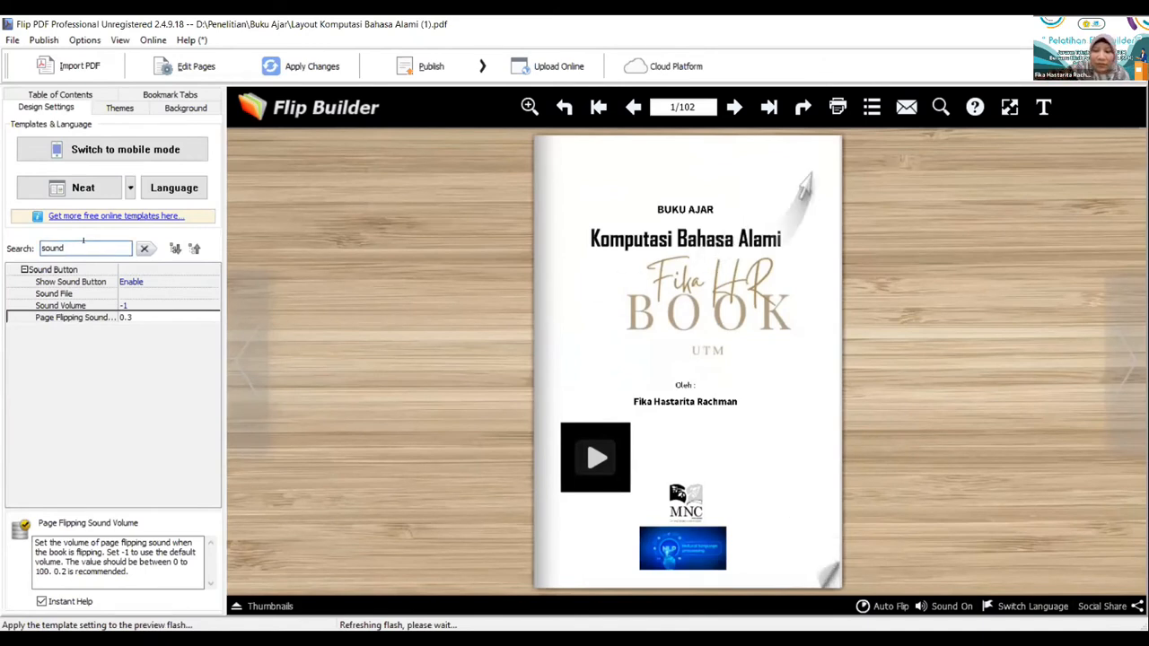
key(BackSpace)
key(BackSpace)
key(BackSpace)
key(BackSpace)
key(BackSpace)
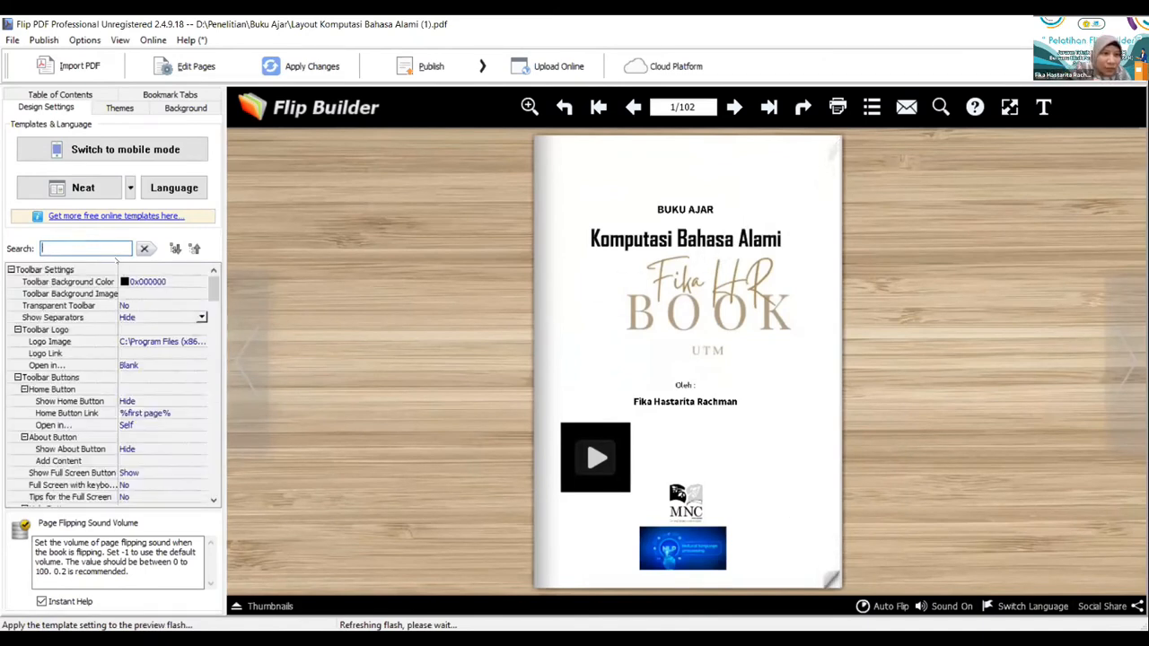
Filter the design settings by "logo" and set the toolbar logo image to logo-universitas-trunojoyo-madura.png
scroll(113, 386, down, 10)
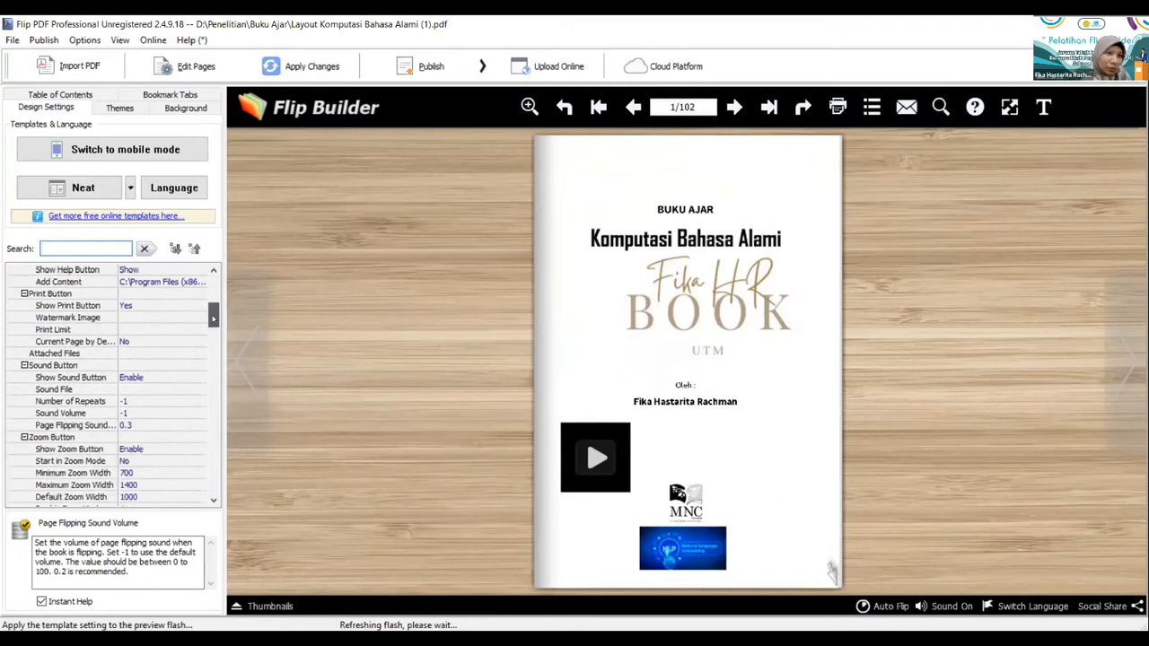
scroll(112, 386, down, 10)
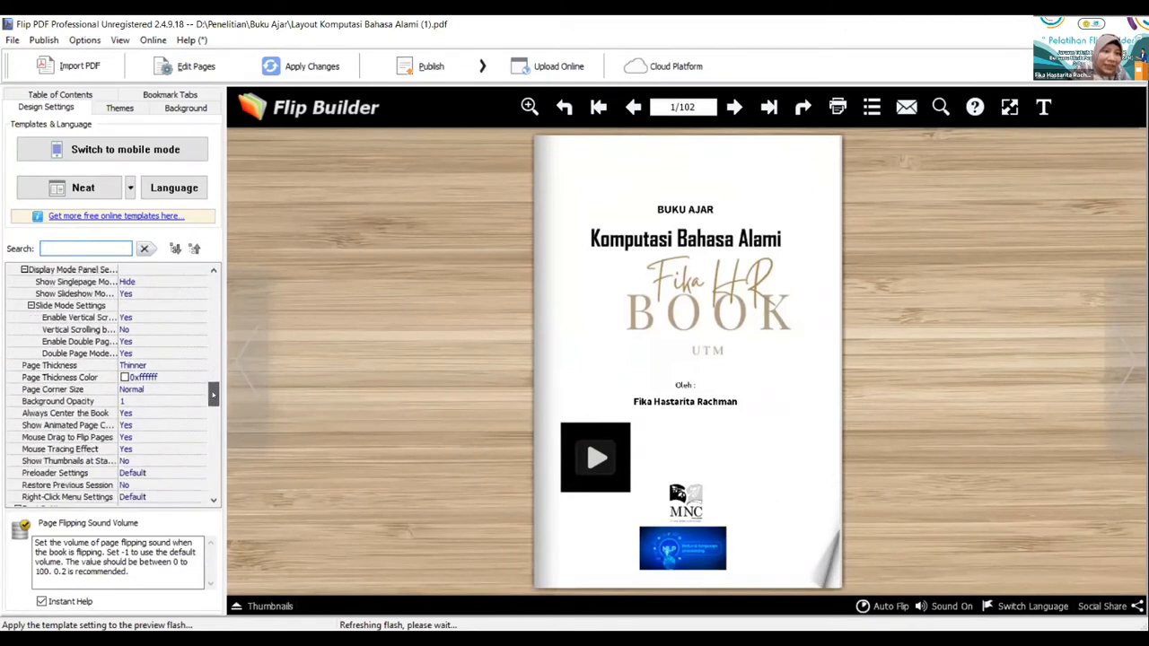
drag(214, 394, 206, 273)
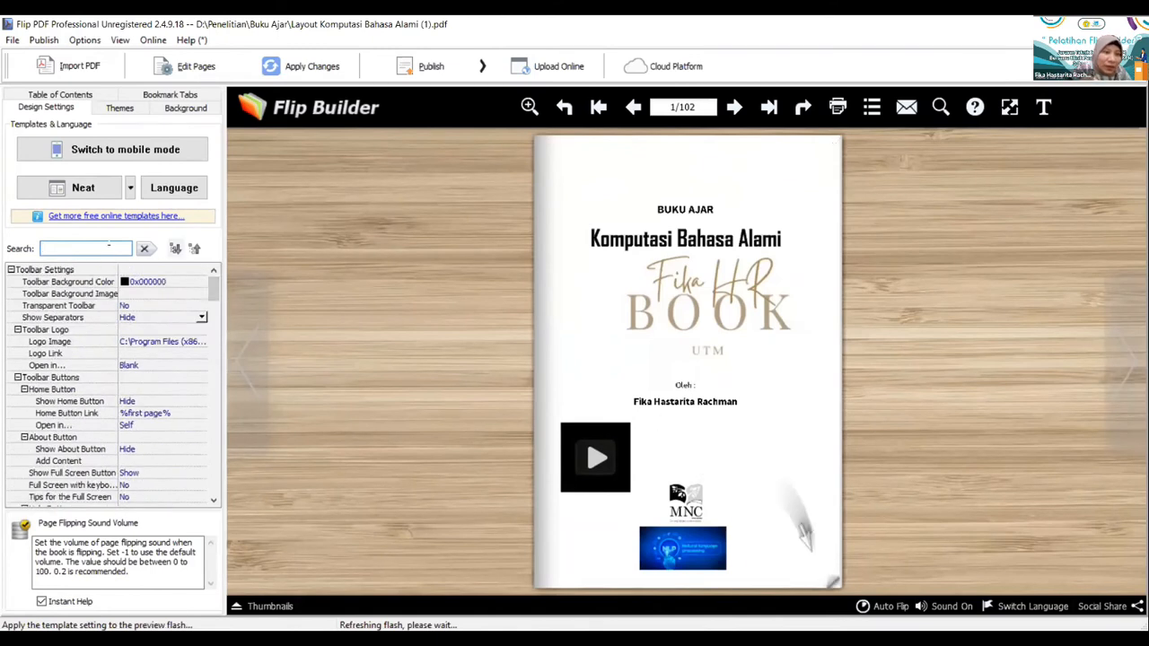
click(109, 248)
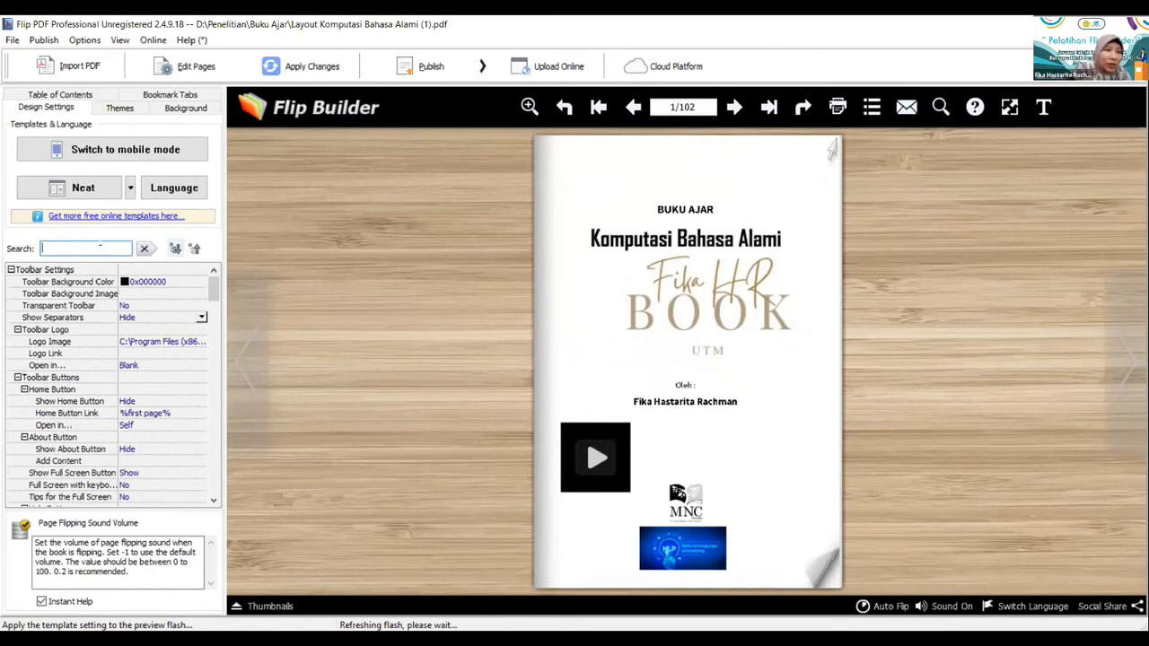
text(logo)
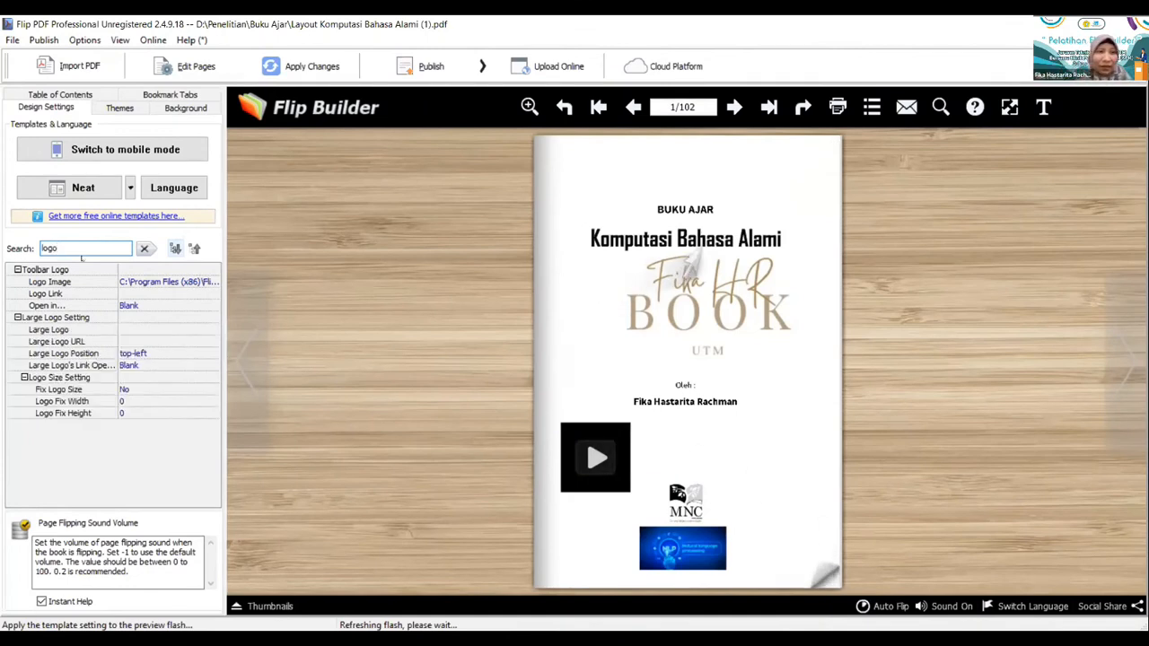
click(131, 282)
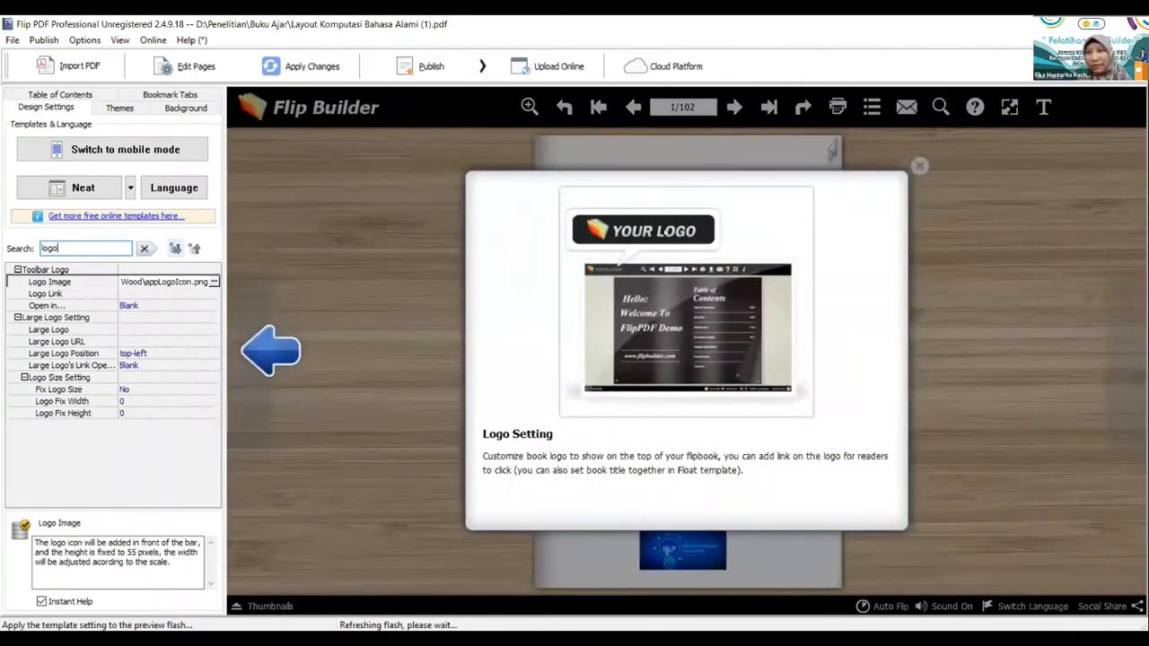
click(915, 164)
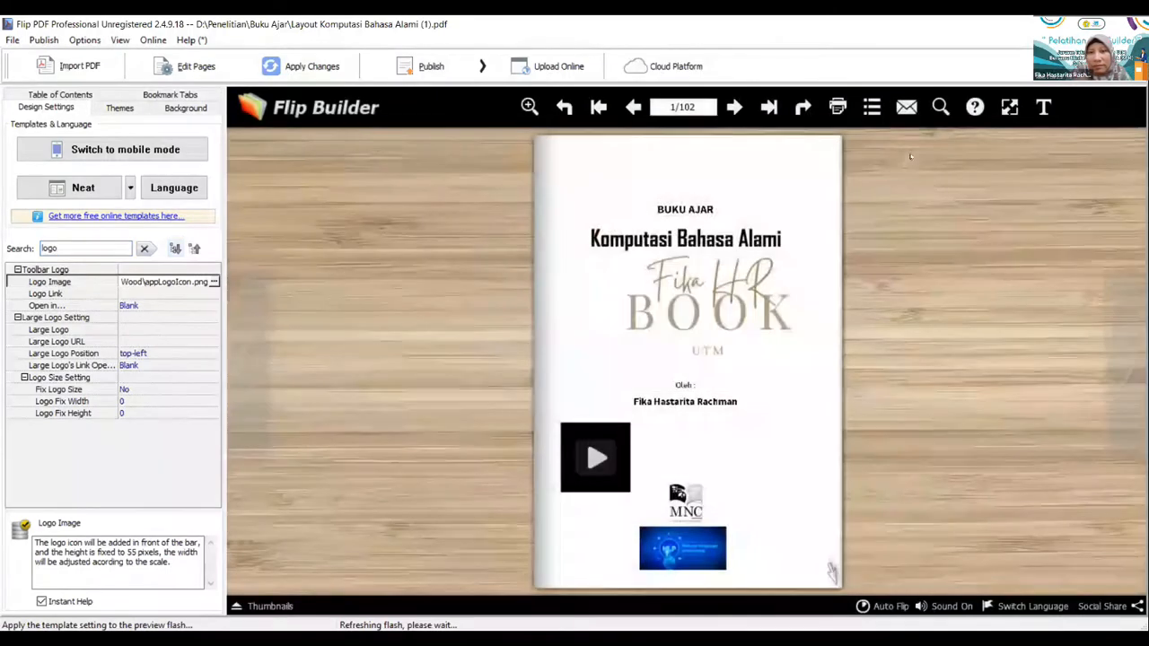
click(213, 281)
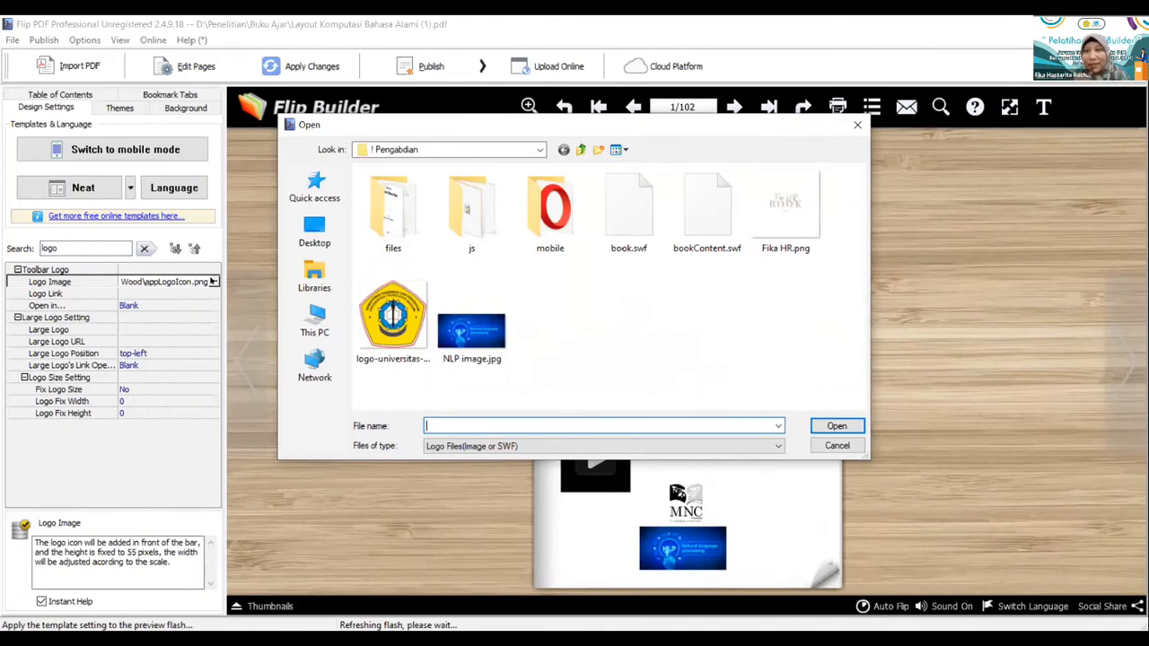
click(375, 318)
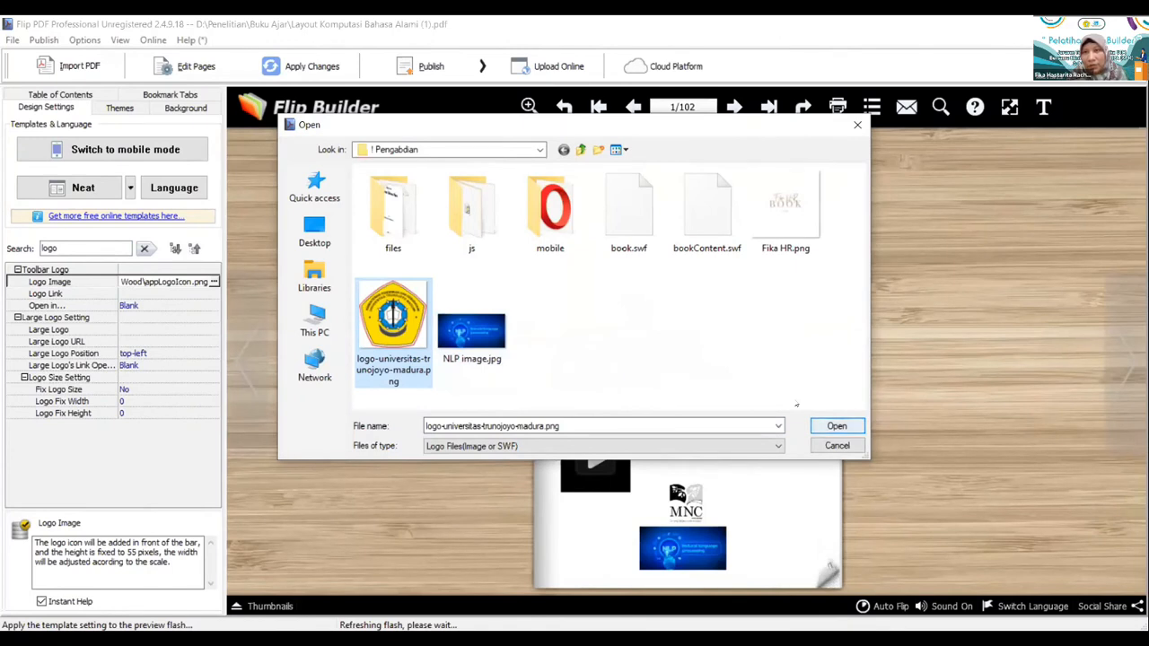
click(837, 425)
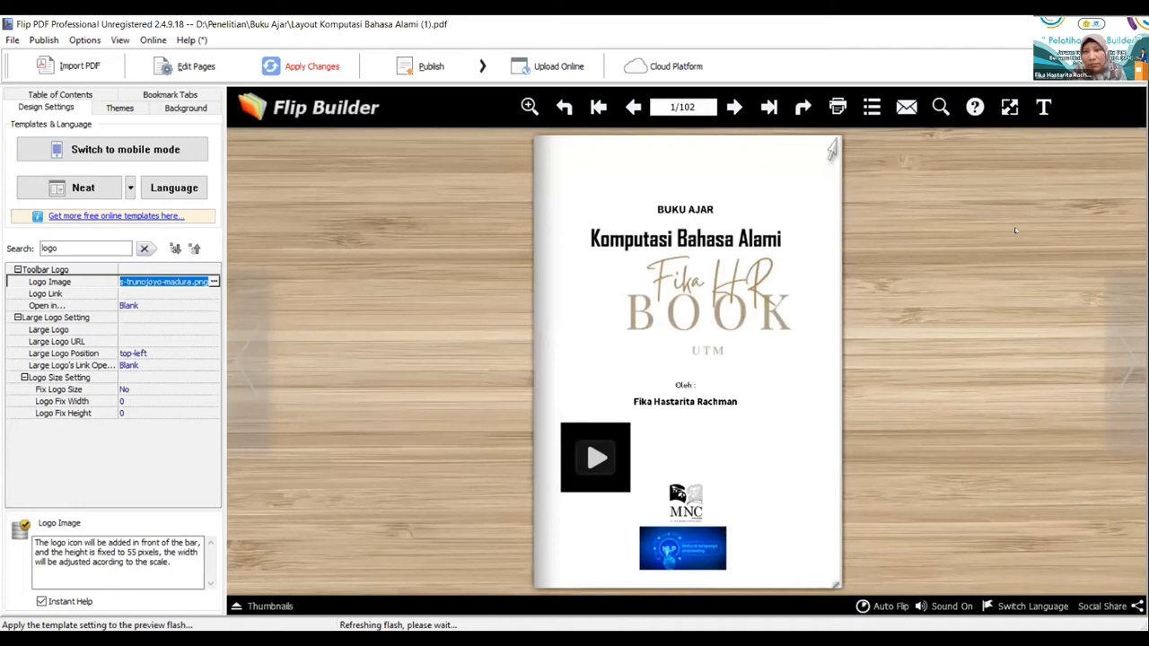
Choose Blank as the window in which the toolbar logo's link opens, and apply the changes to the preview
click(166, 306)
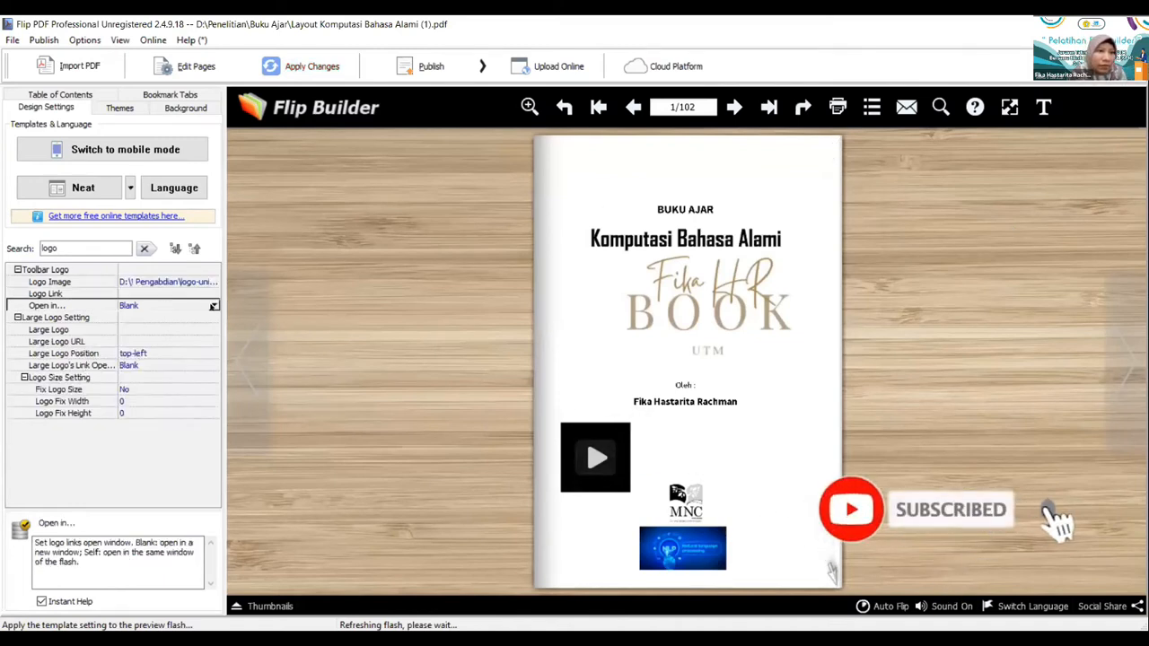
click(214, 307)
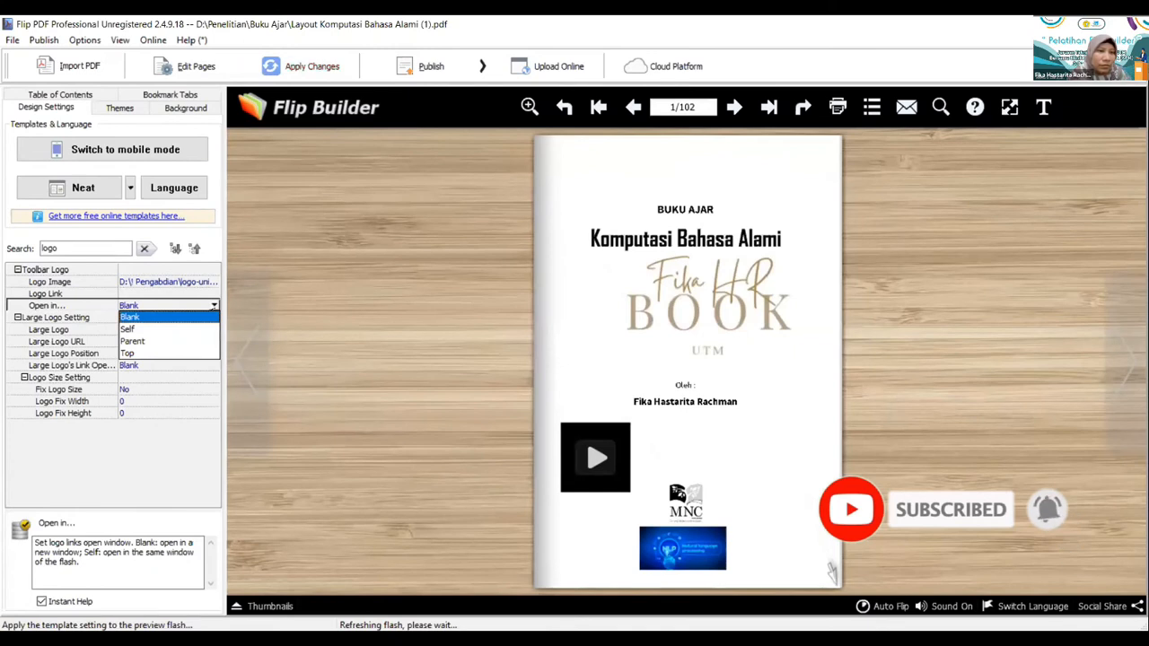
click(207, 317)
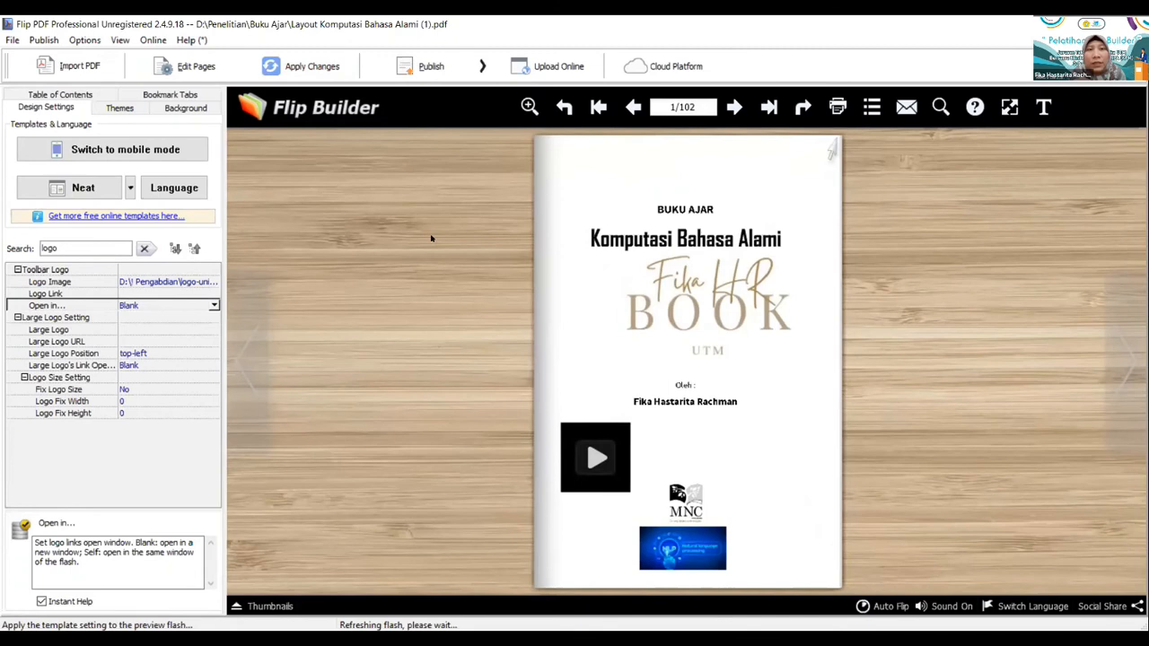
click(301, 67)
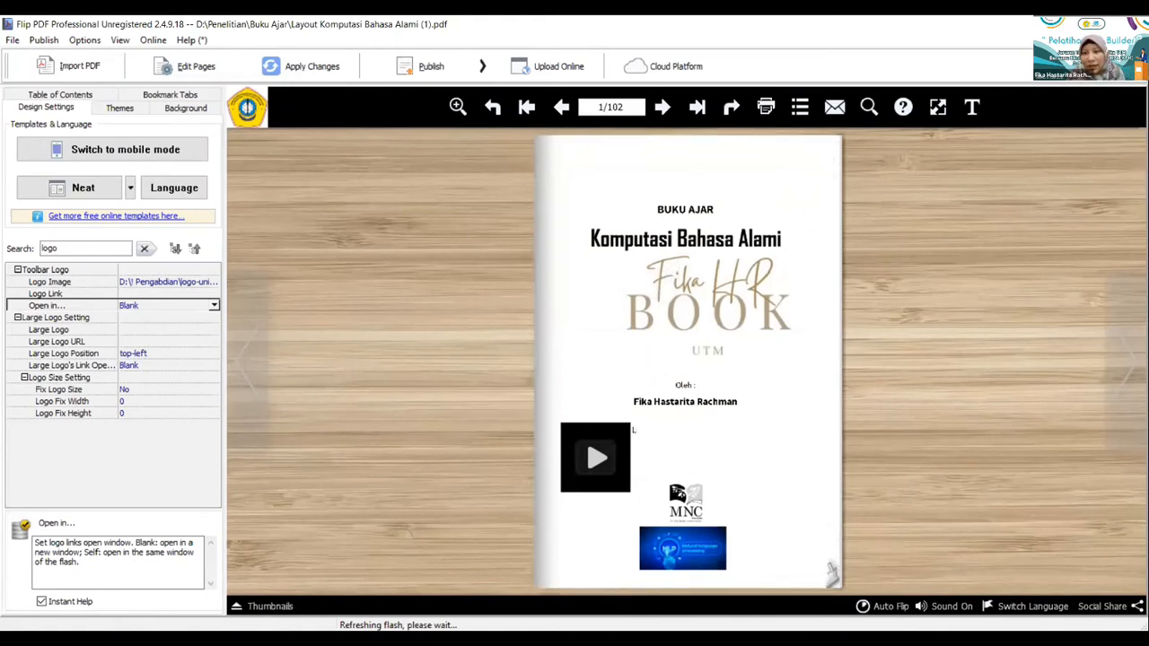
Flip through the preview from the cover to pages 8-9 to check the pages
click(633, 430)
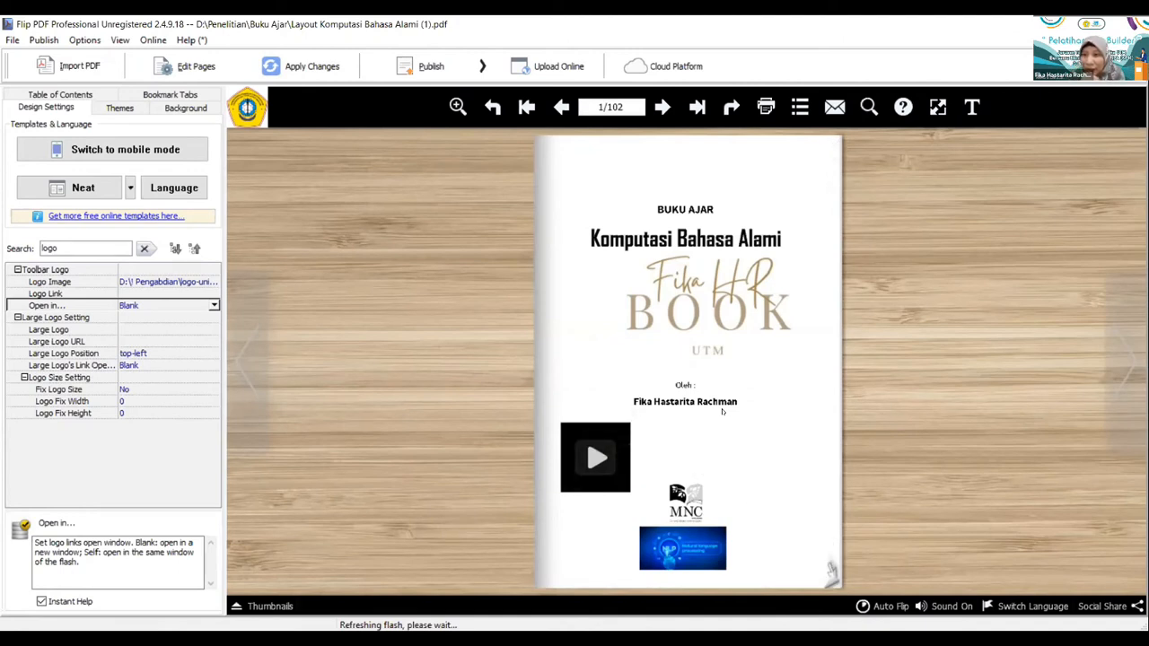
click(723, 412)
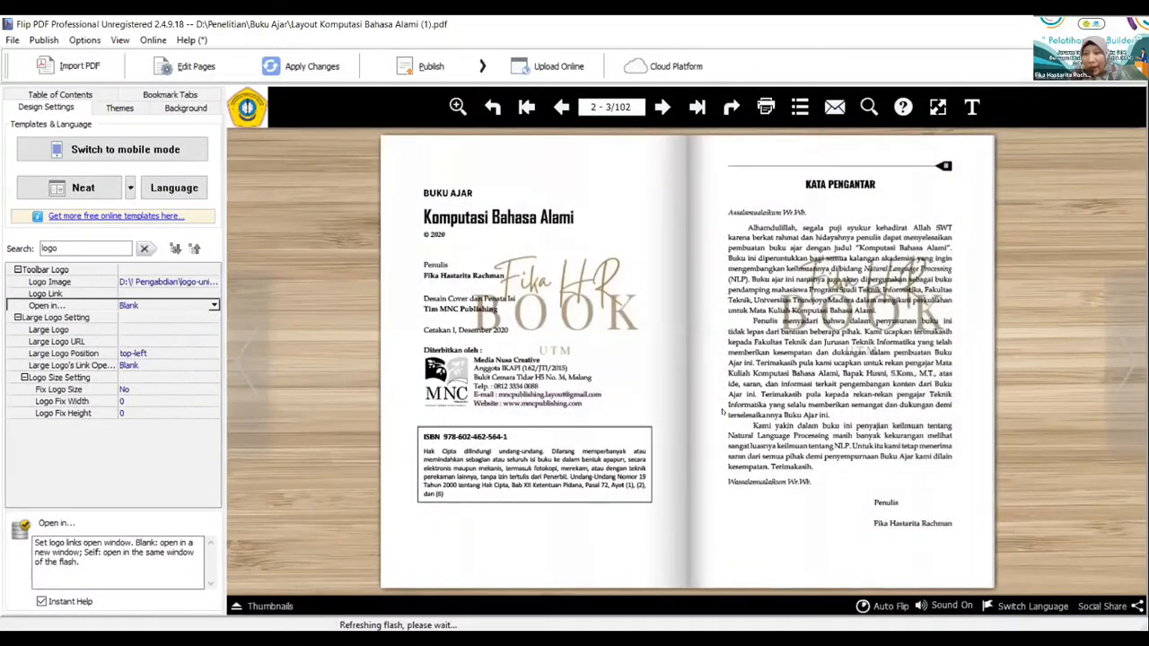
click(723, 412)
click(723, 411)
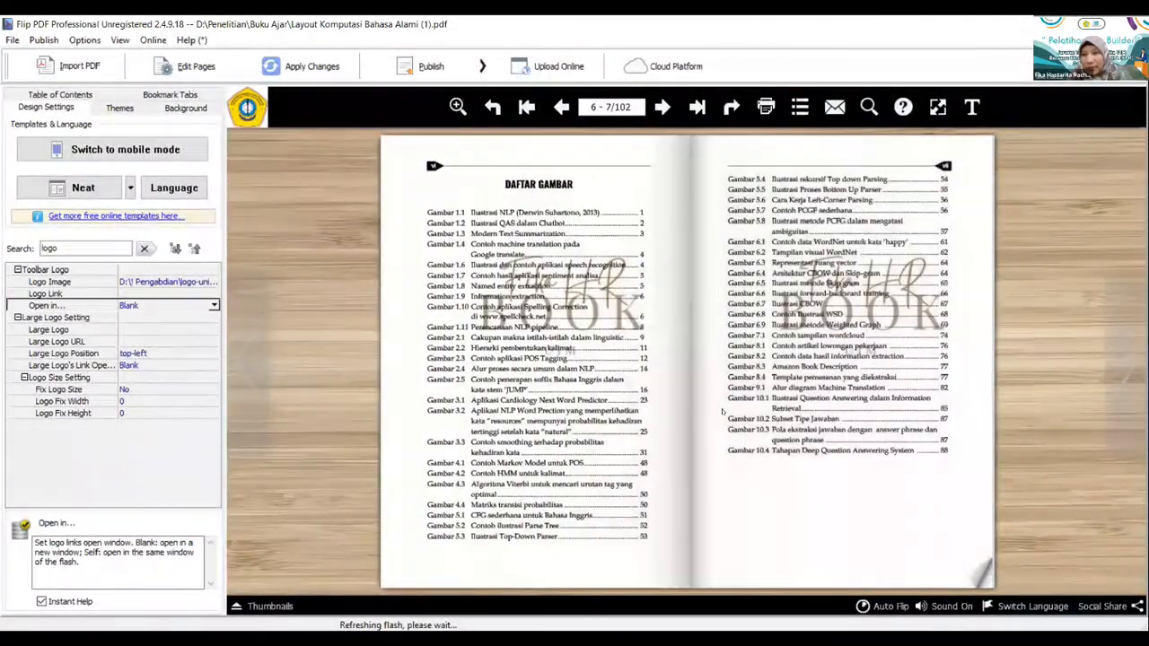
click(723, 411)
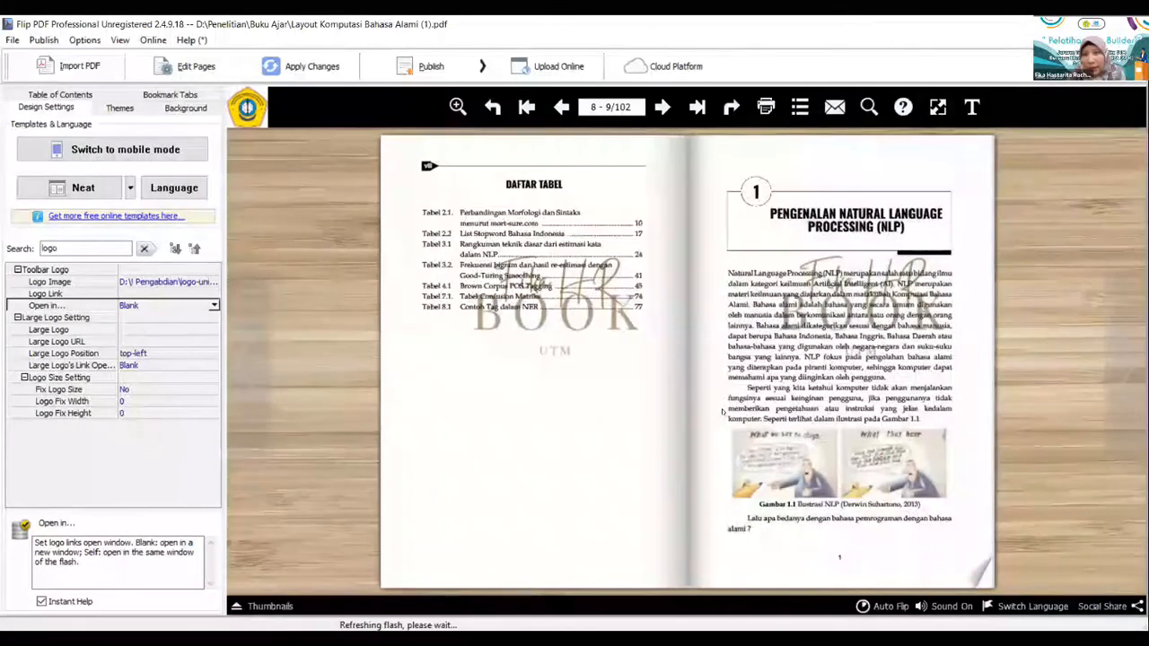
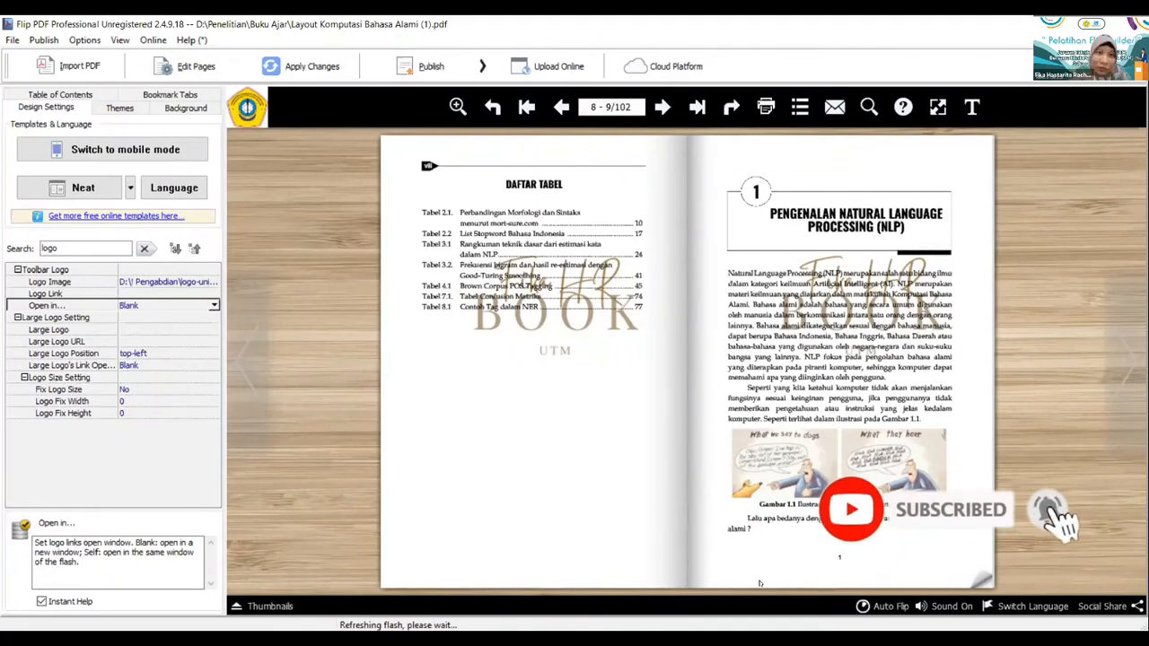
Open page 8 in the page editor and insert a blank page after it
click(196, 69)
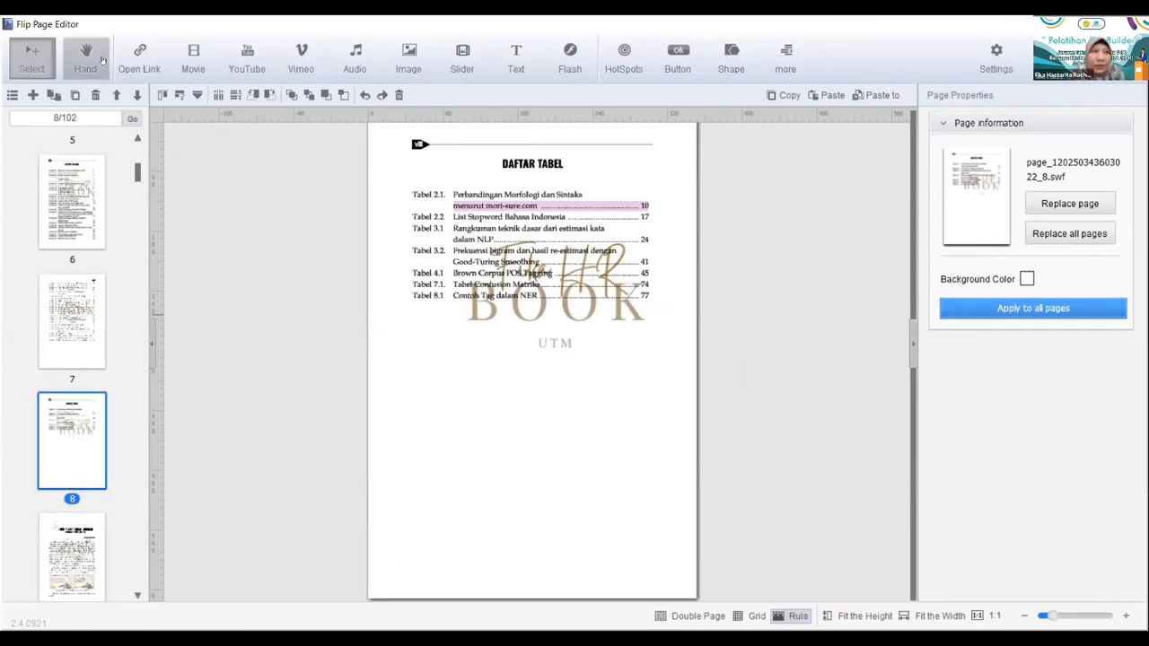
click(28, 98)
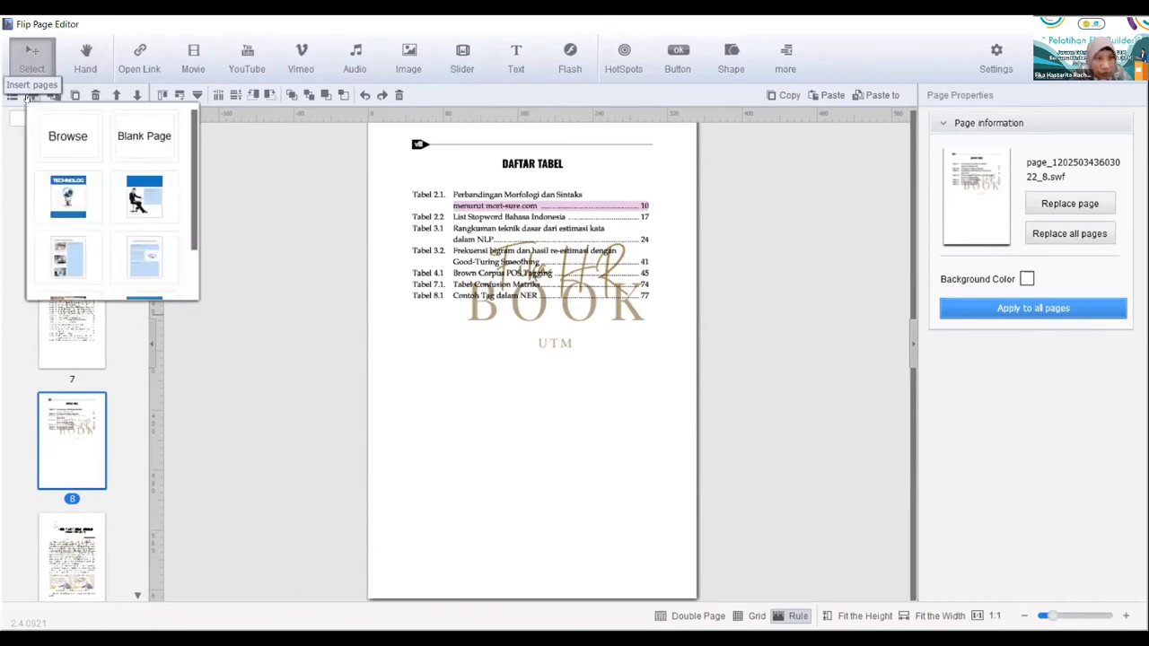
click(145, 143)
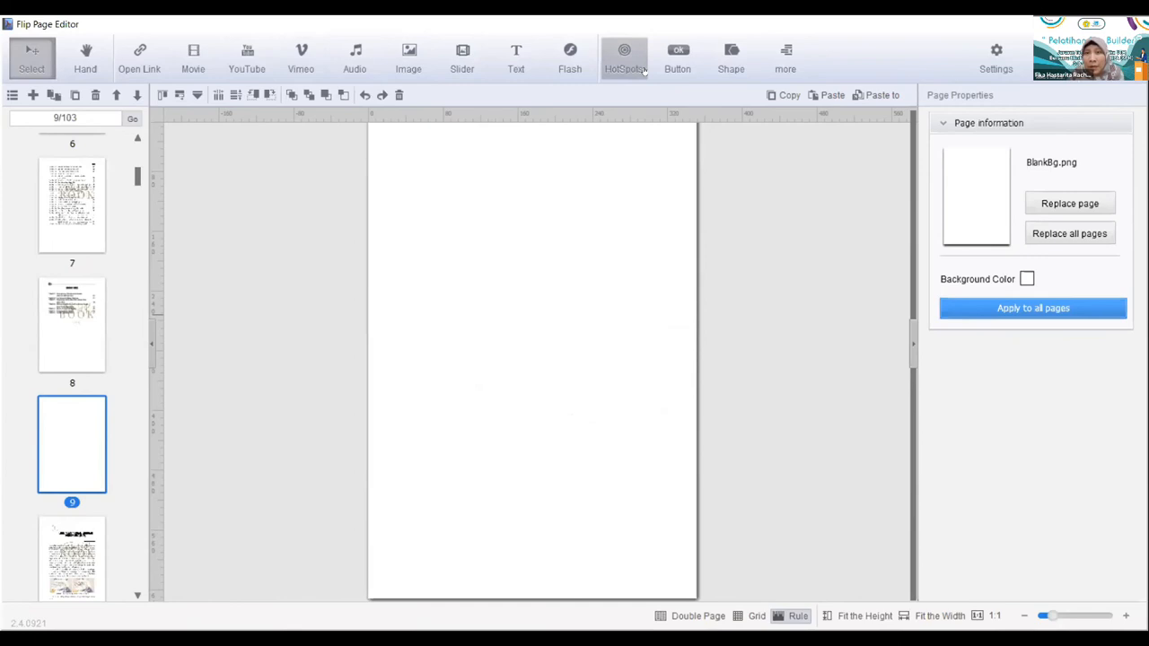
Add the magenta watermark-style button near the top of blank page 9 and caption it "Pre-Tes"
click(787, 60)
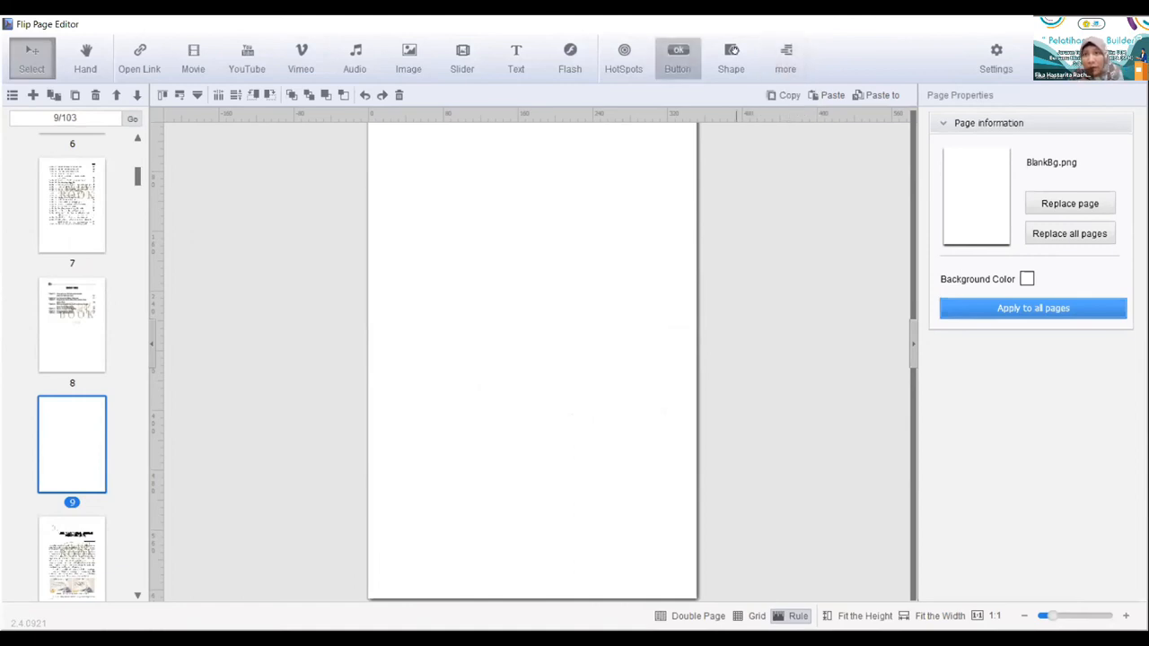
click(786, 52)
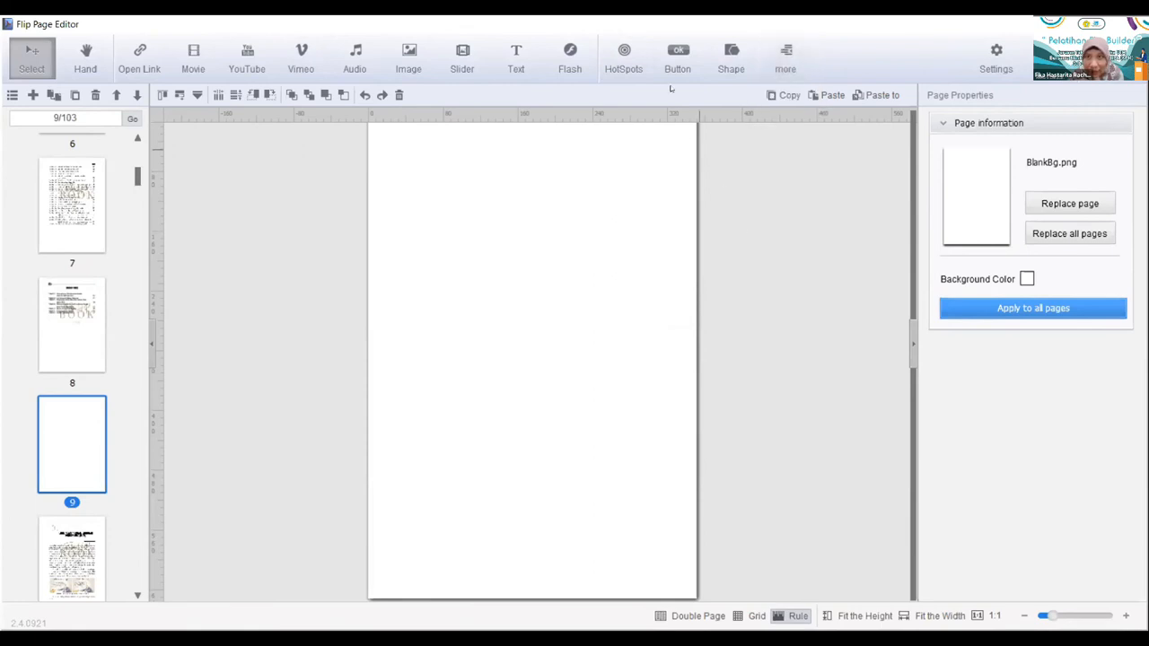
click(666, 56)
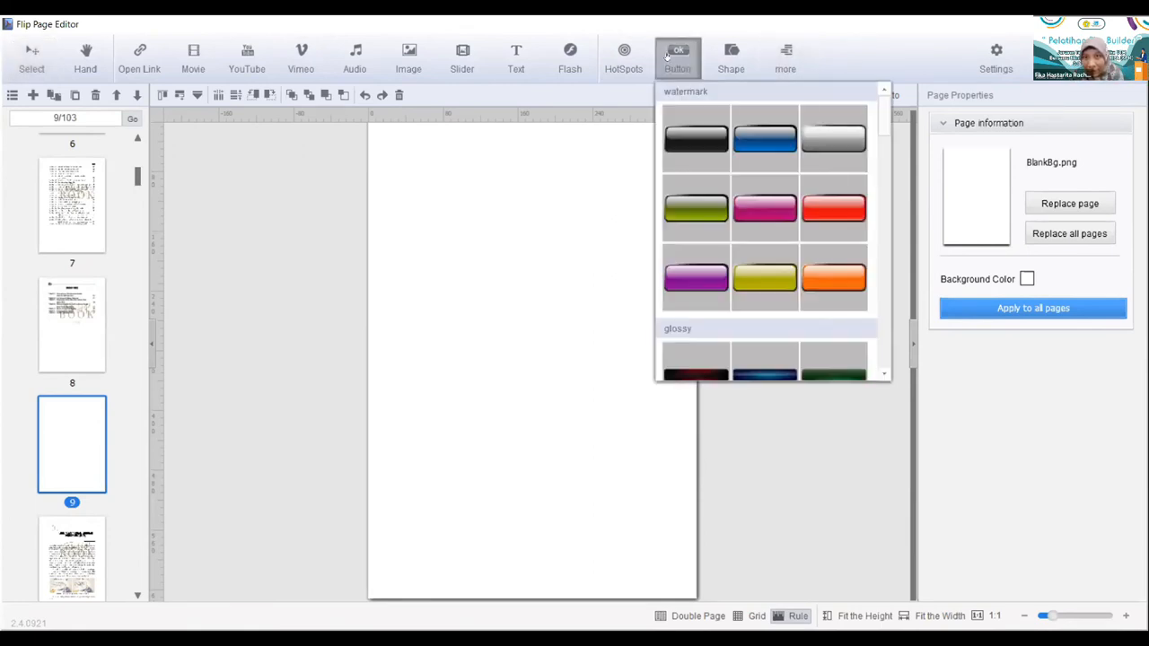
click(764, 206)
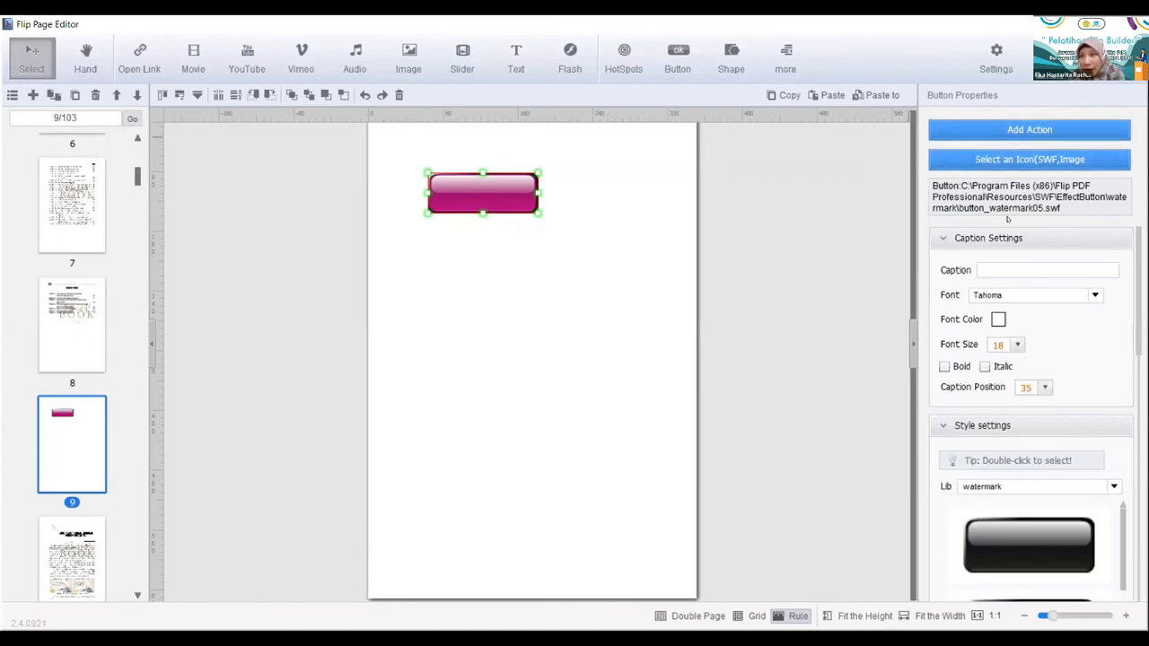
click(1001, 266)
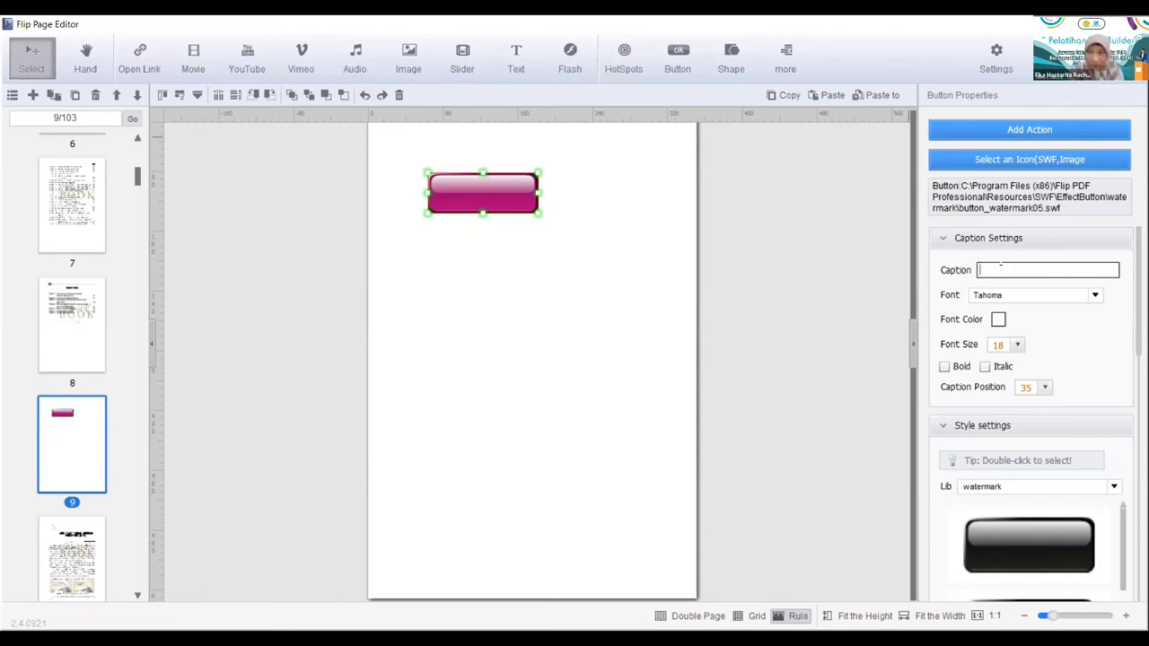
text(Pre-Tes)
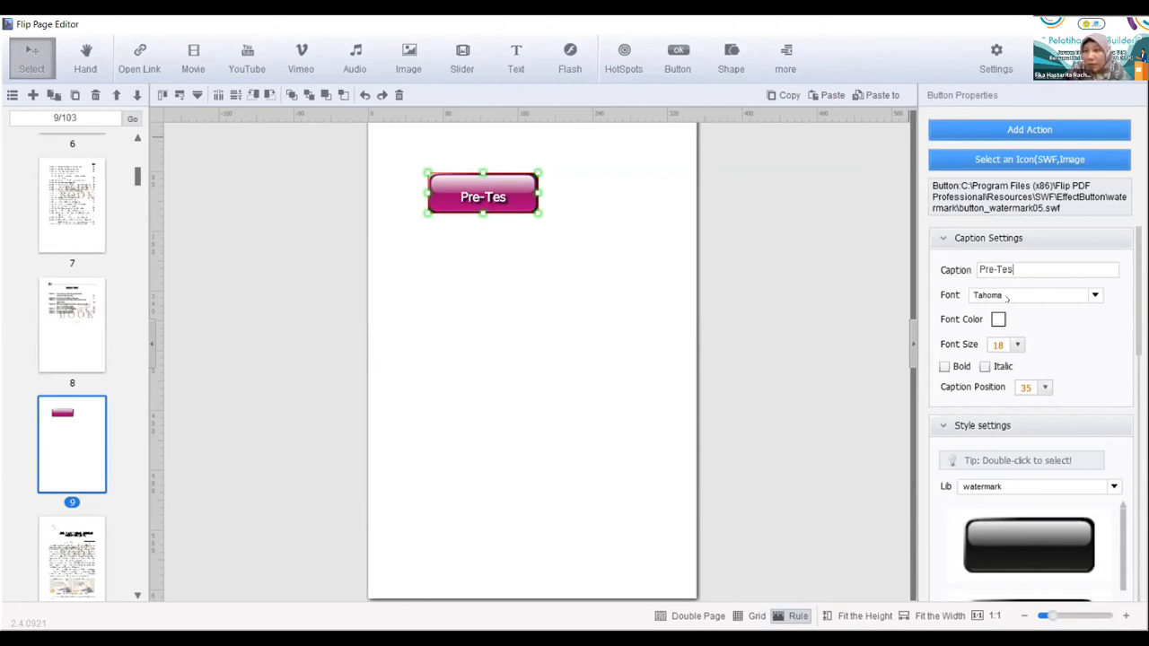
Make the caption of the Pre-Tes button bold and italic
scroll(1136, 358, down, 3)
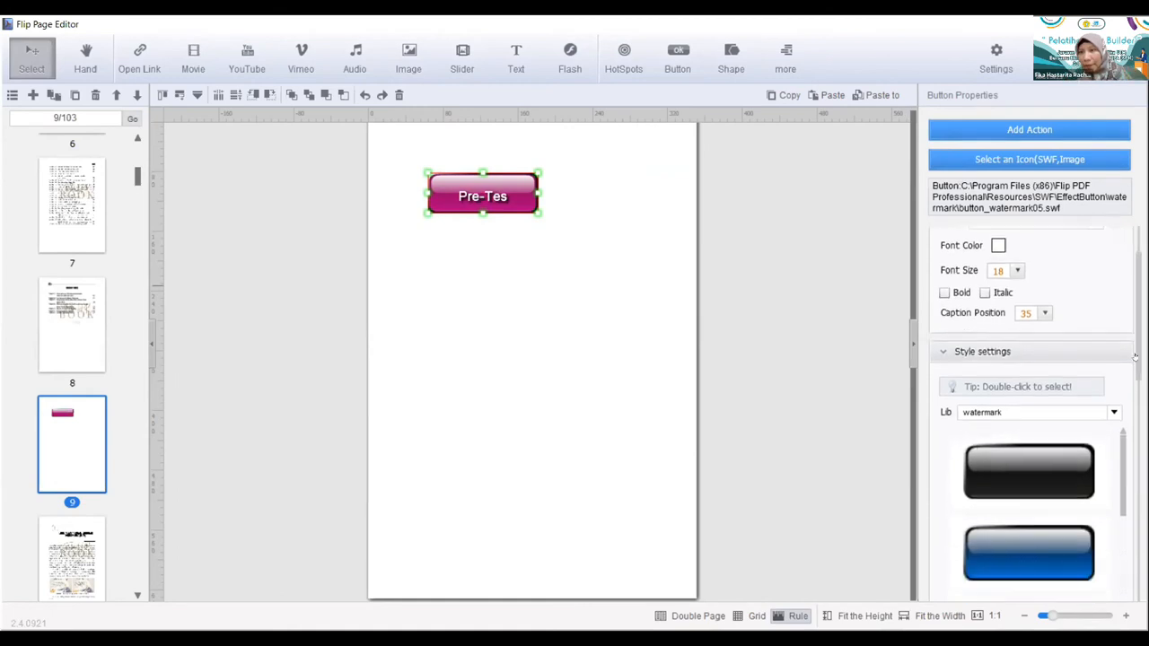
click(944, 263)
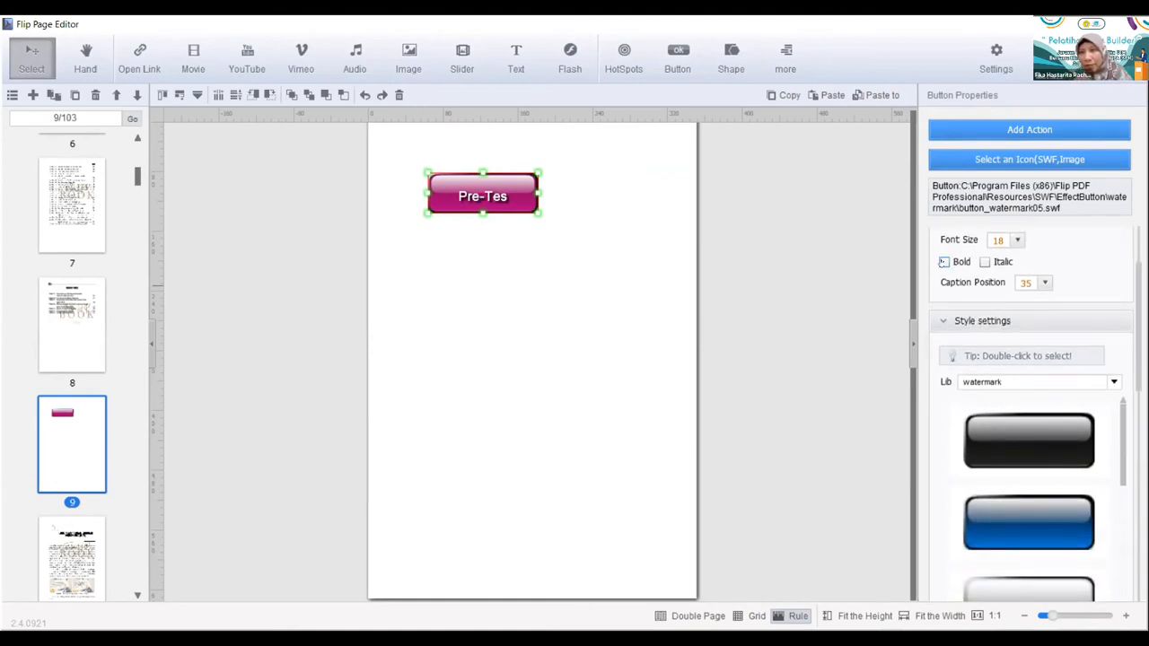
click(984, 262)
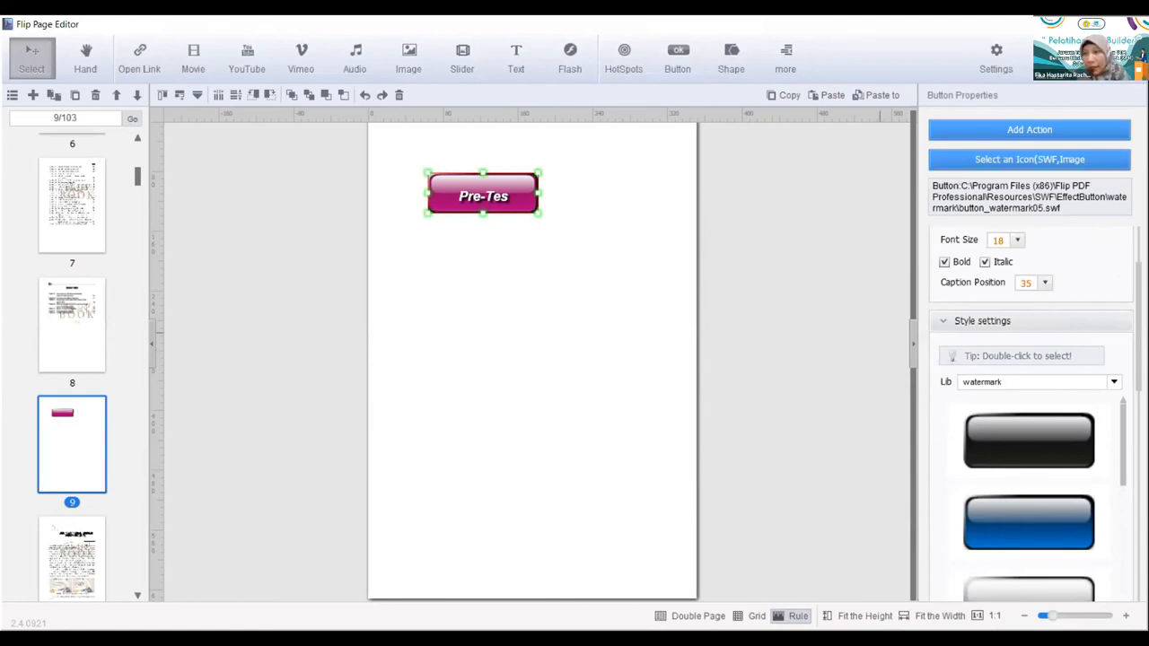
mouse_move(1135, 384)
mouse_down()
mouse_move(1135, 347)
mouse_move(1134, 402)
mouse_up()
scroll(1133, 402, down, 3)
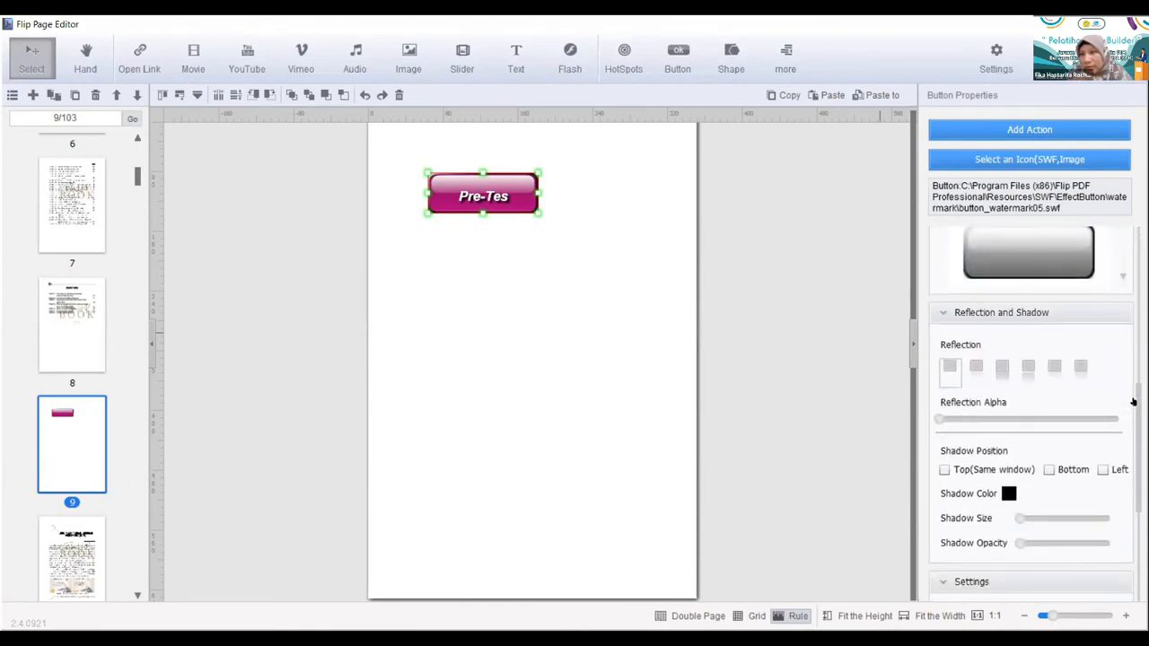
Look through the Pre-Tes button's caption, style, reflection, shadow, hover and size settings
scroll(1133, 402, down, 6)
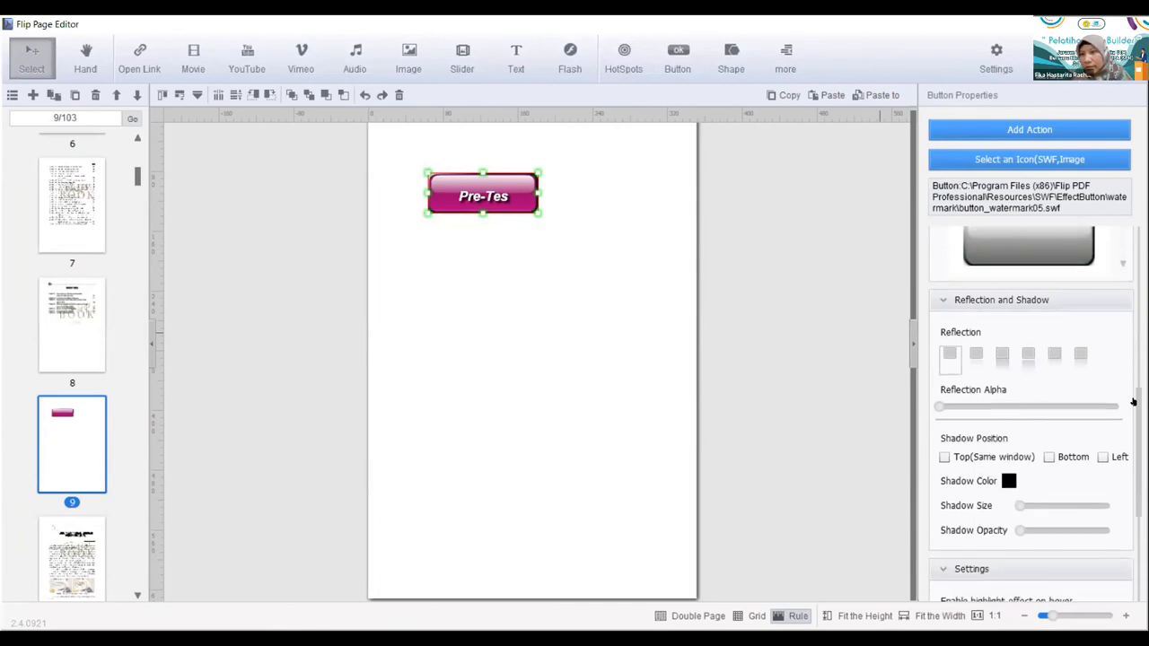
scroll(1134, 402, down, 1)
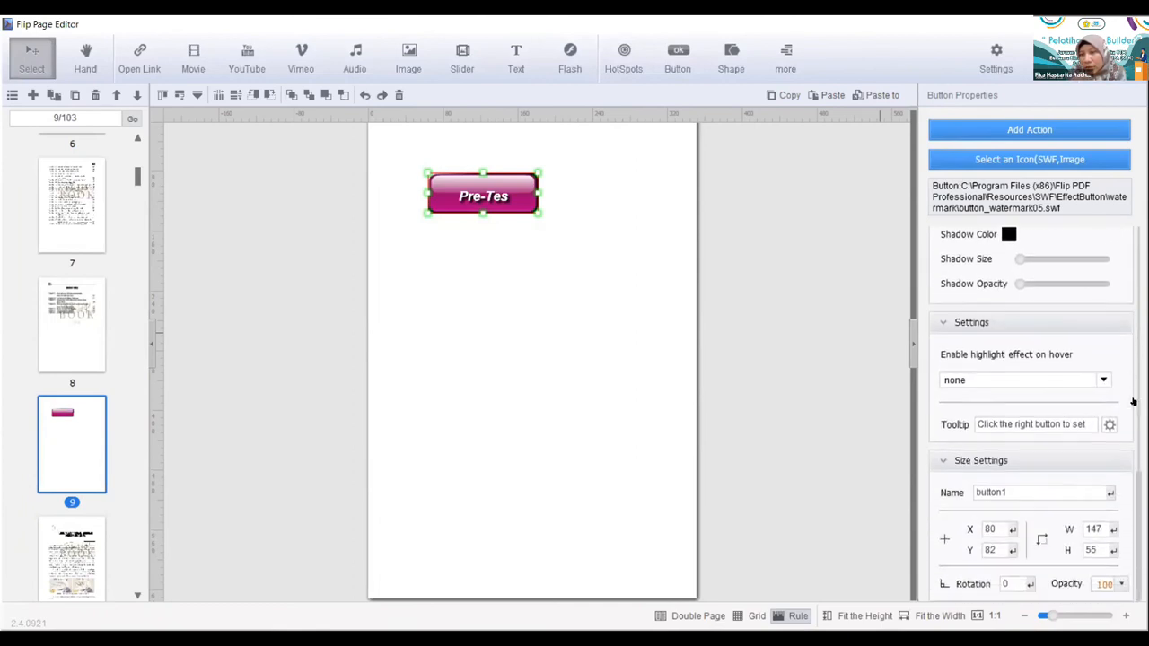
click(854, 393)
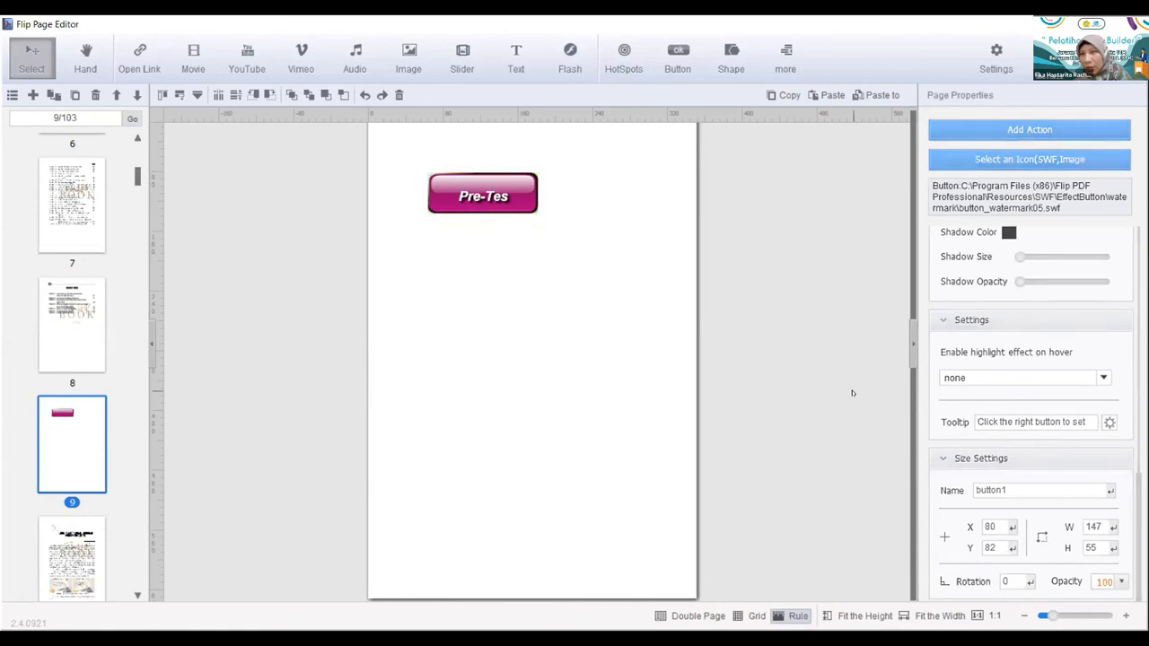
click(514, 194)
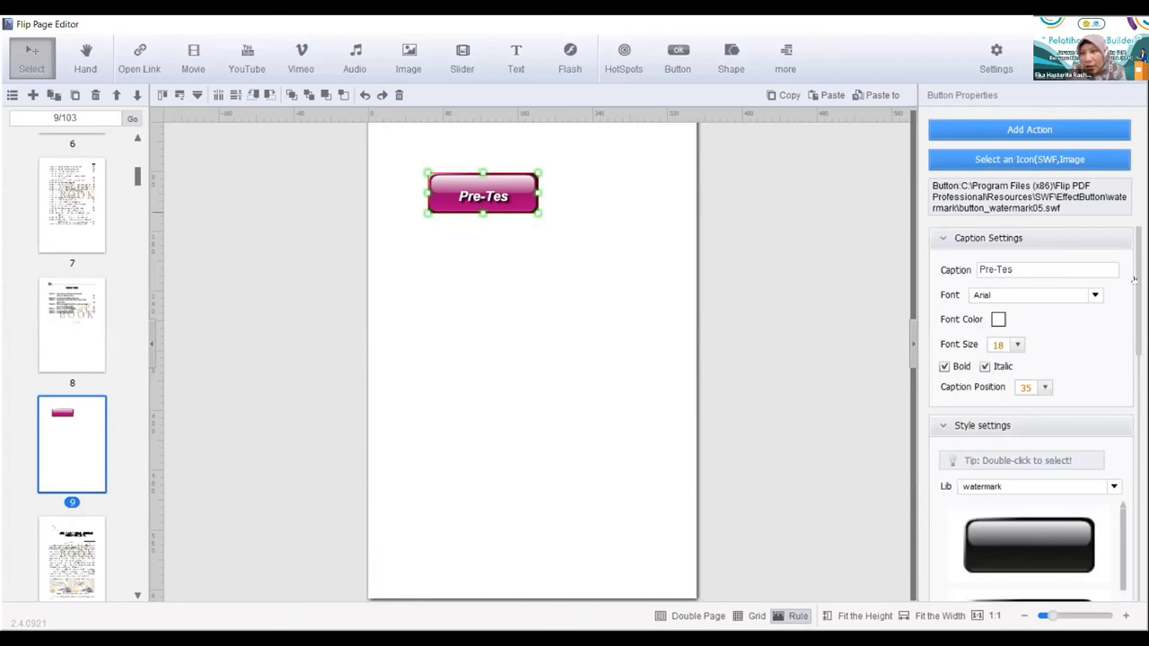
drag(1134, 281, 1134, 402)
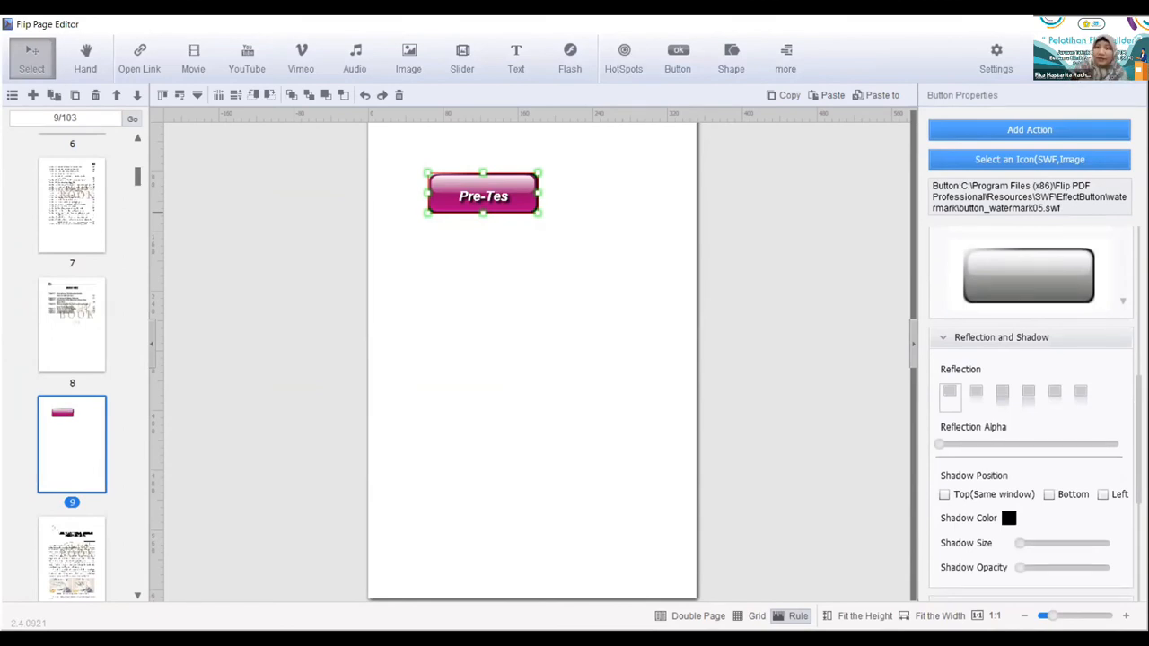
Assign the Open Quiz action on Mouse Down to the Pre-Tes button and start a new quiz question
click(1046, 127)
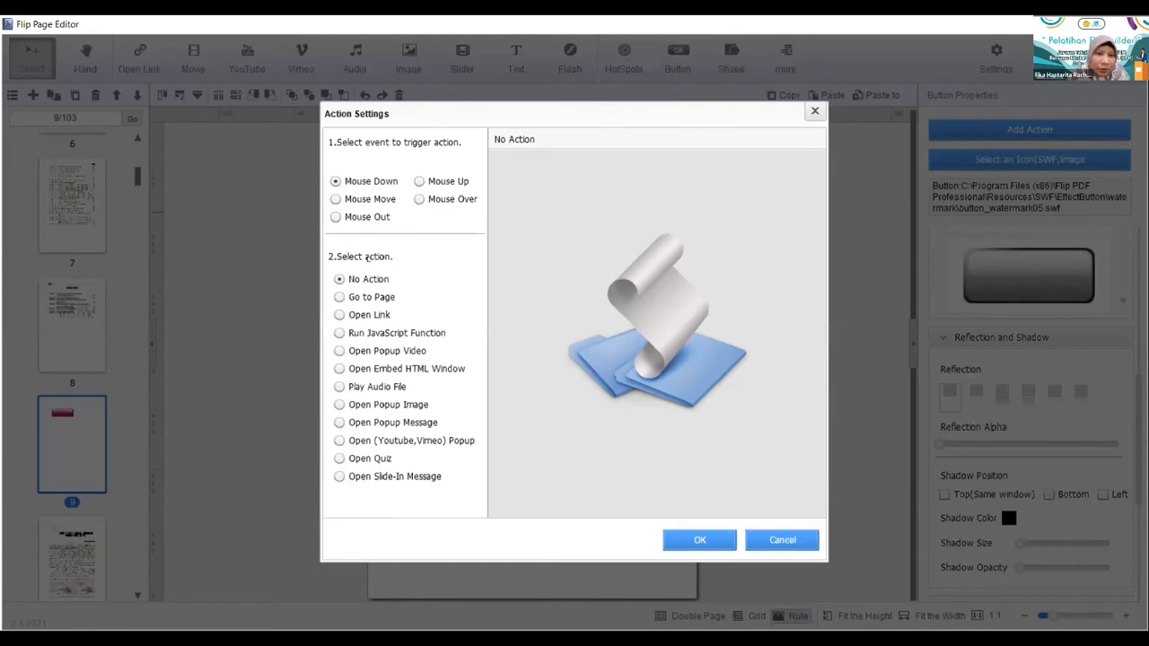
click(339, 458)
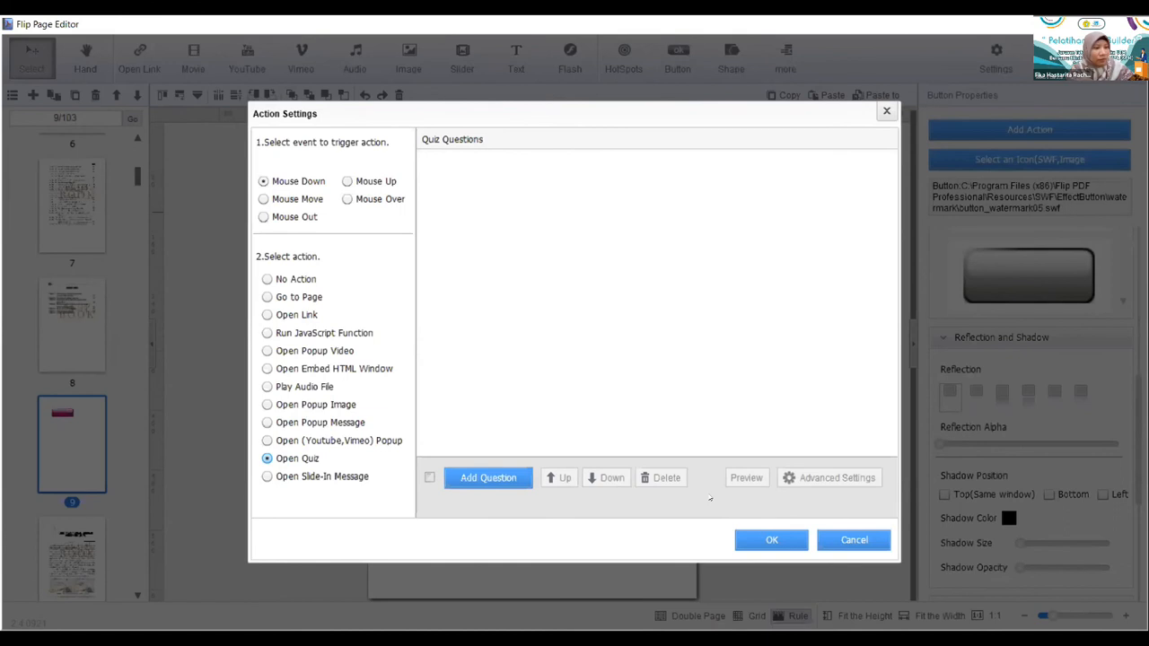
click(501, 476)
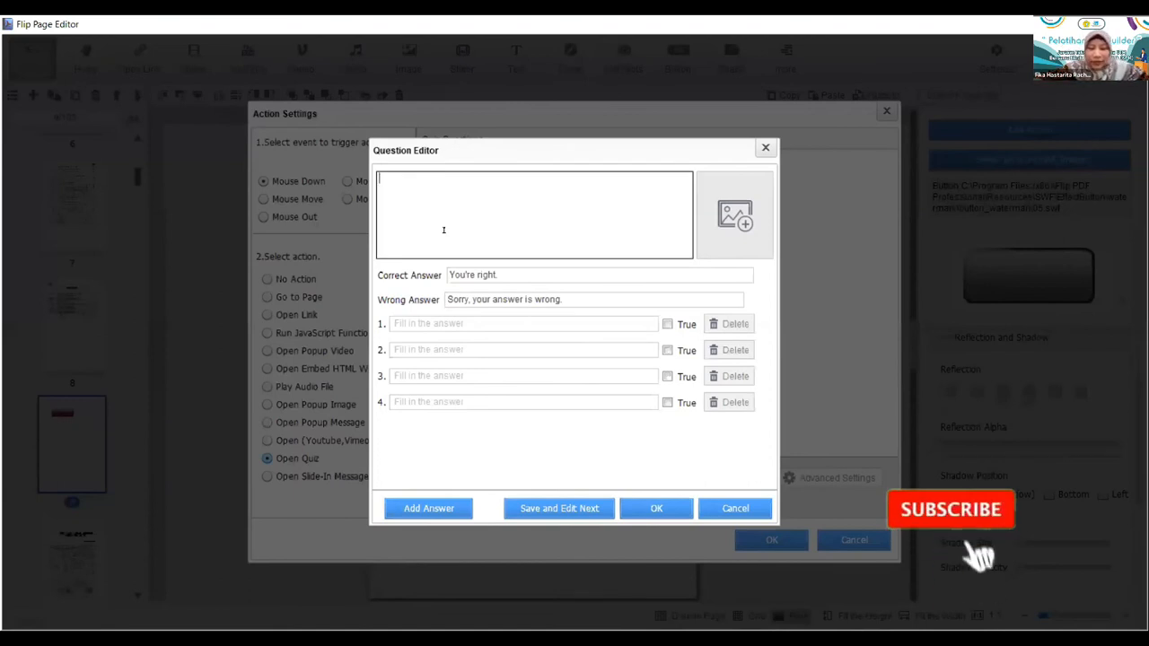
Enter "Sebutkan kepanjangan dari NLP?" as the quiz question text
text(Apa)
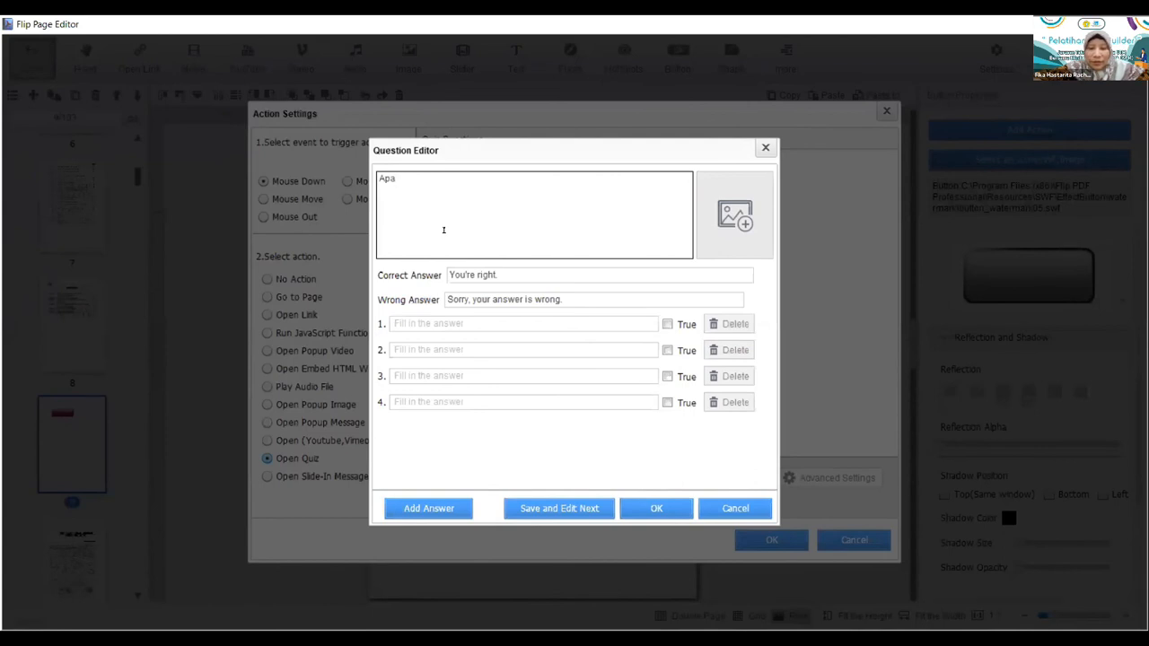
key(BackSpace)
key(BackSpace)
key(BackSpace)
key(BackSpace)
text(Seb)
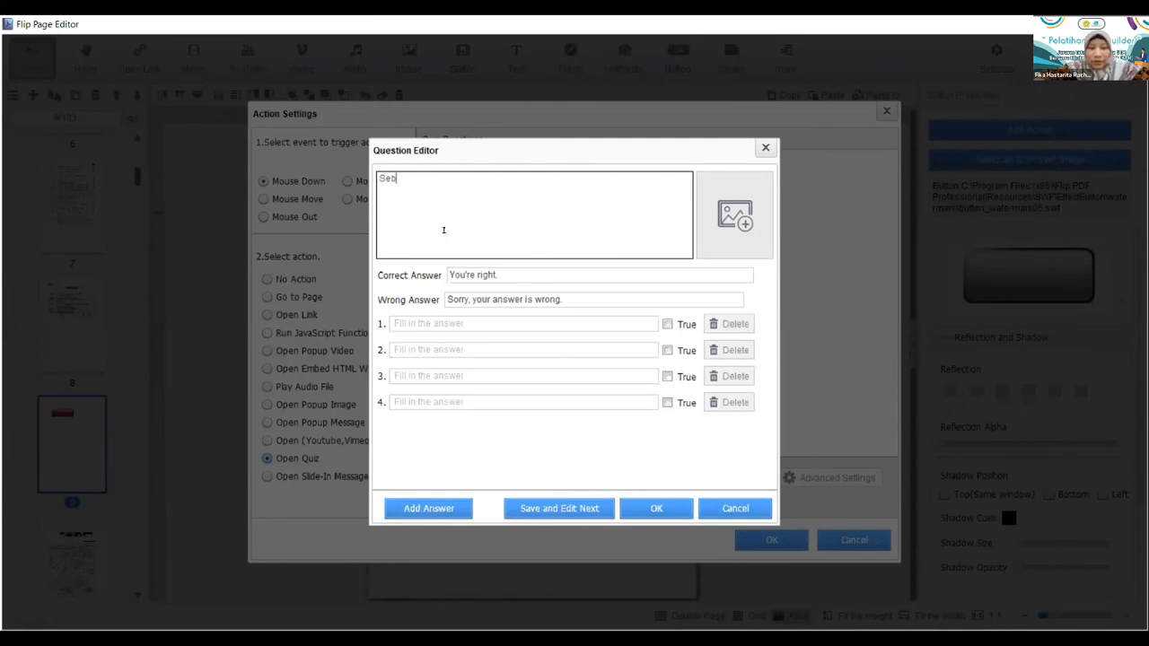
text(utkan )
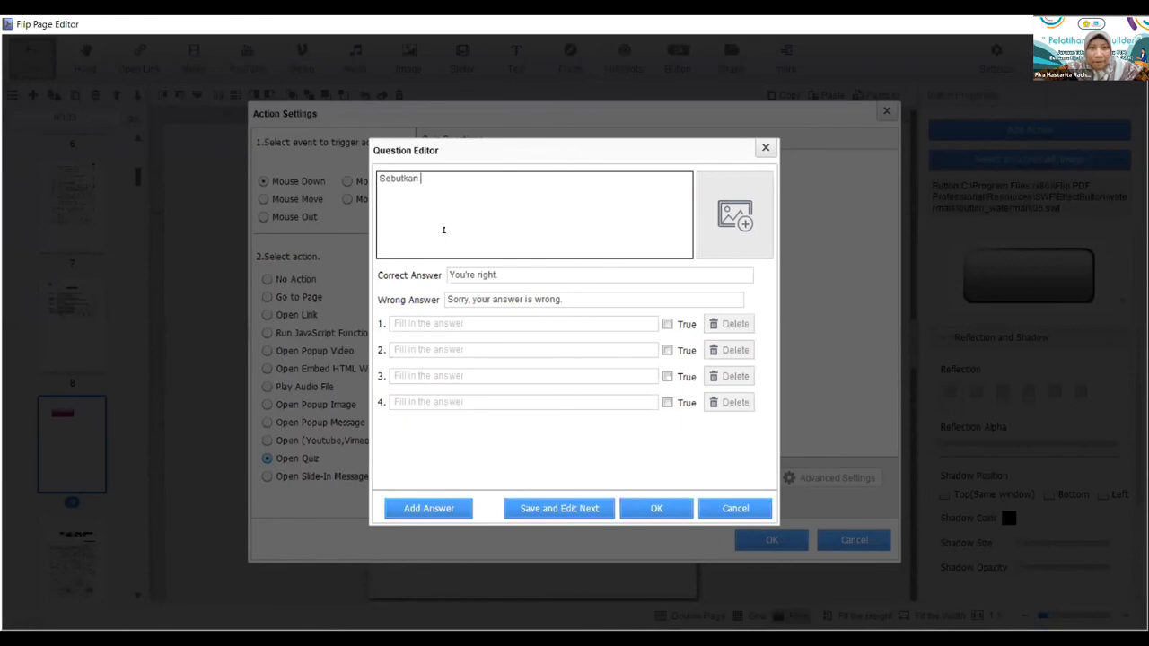
text(kepanjangan dari N)
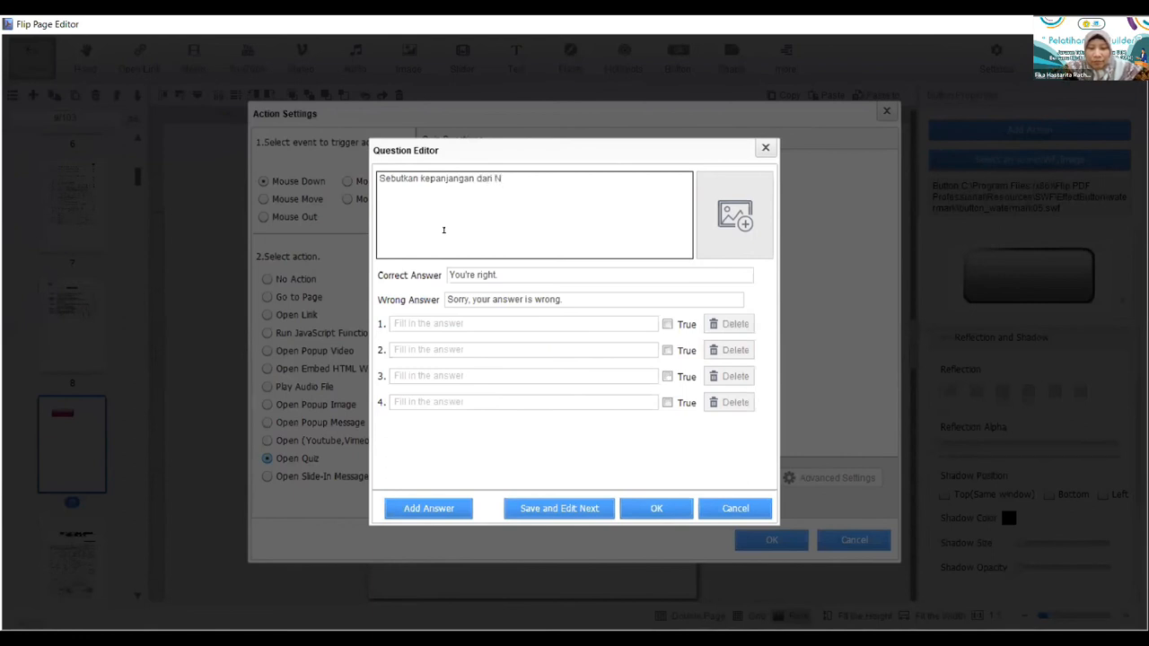
text(LP?)
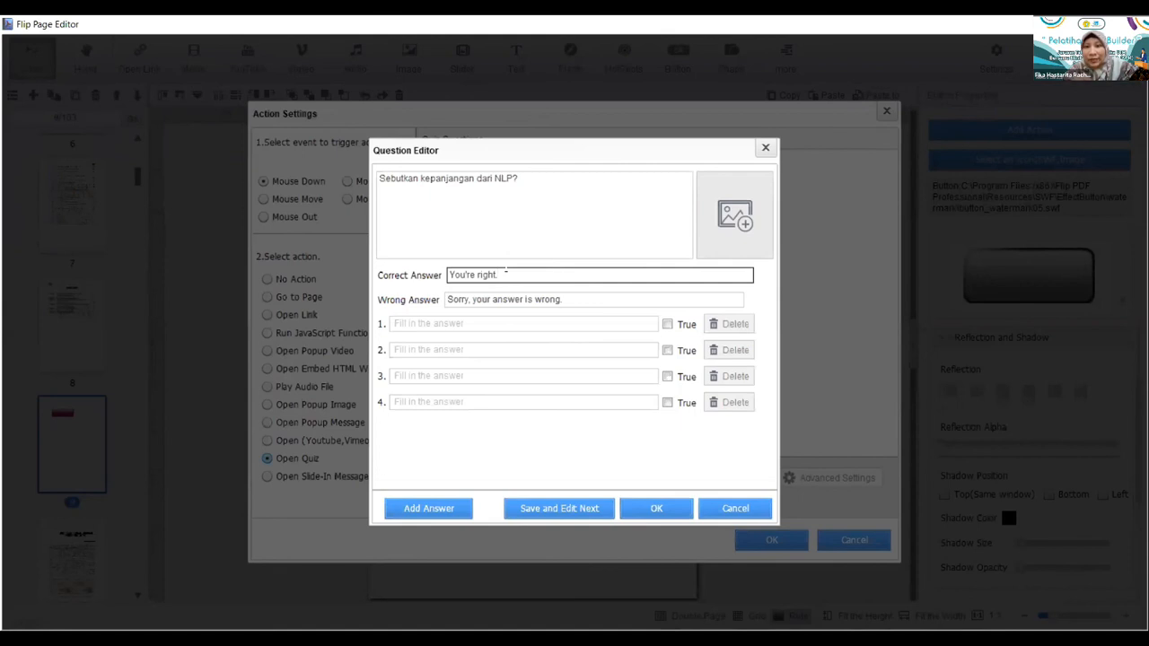
Replace the question's wrong-answer feedback with "Supaya lebih paham baca bab 1"
click(561, 299)
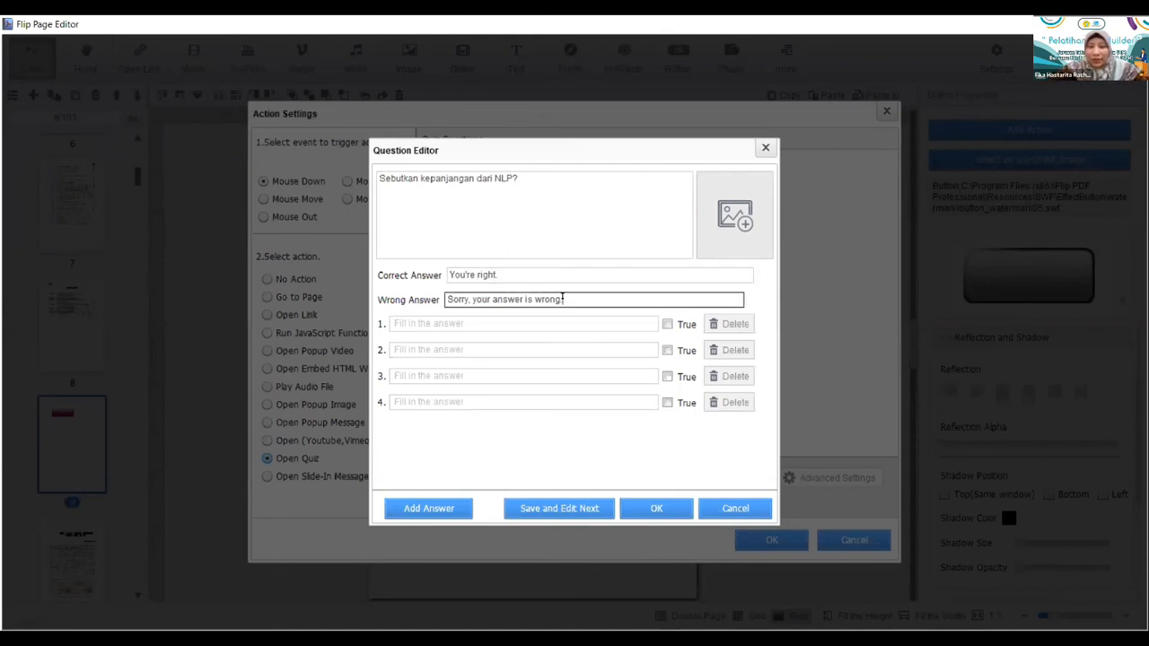
key(BackSpace)
key(BackSpace)
key(BackSpace)
key(BackSpace)
key(BackSpace)
key(BackSpace)
key(BackSpace)
key(BackSpace)
key(BackSpace)
key(BackSpace)
key(BackSpace)
key(BackSpace)
key(BackSpace)
key(BackSpace)
key(BackSpace)
key(BackSpace)
key(BackSpace)
key(BackSpace)
key(BackSpace)
key(BackSpace)
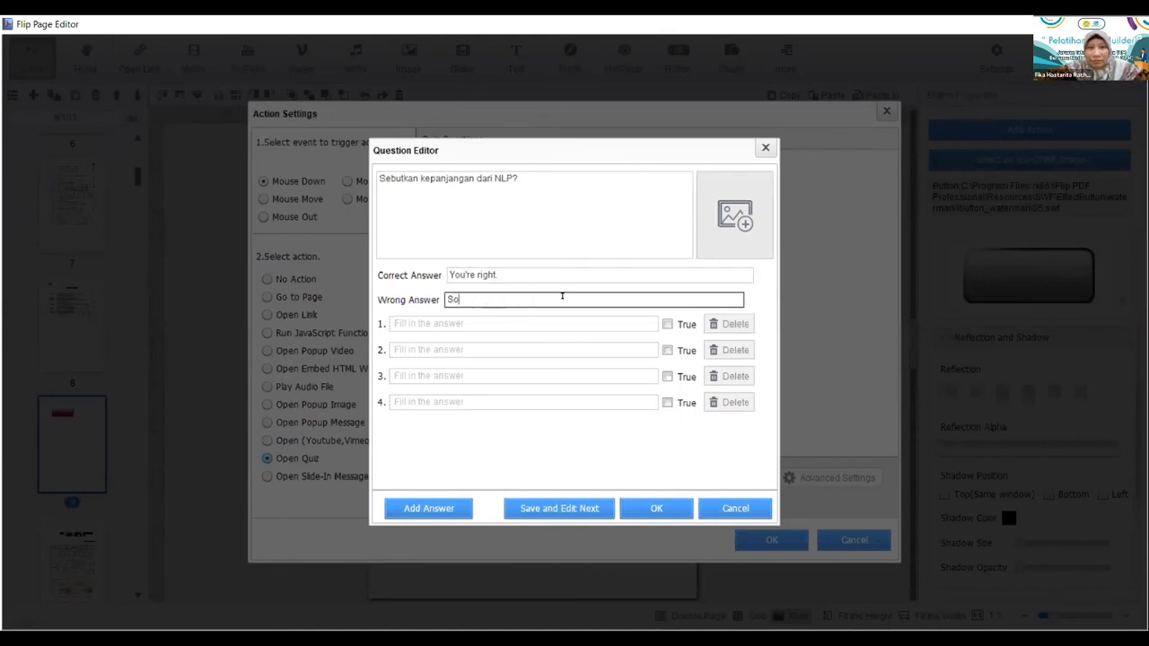
text(su)
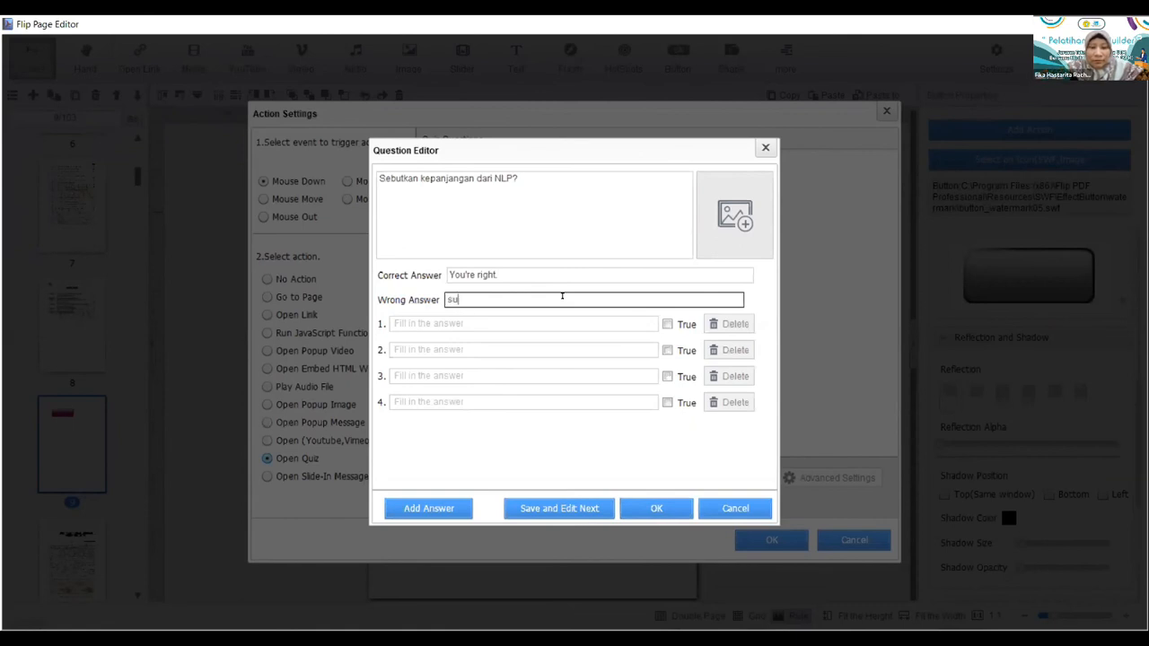
text(paya lebih paham baca )
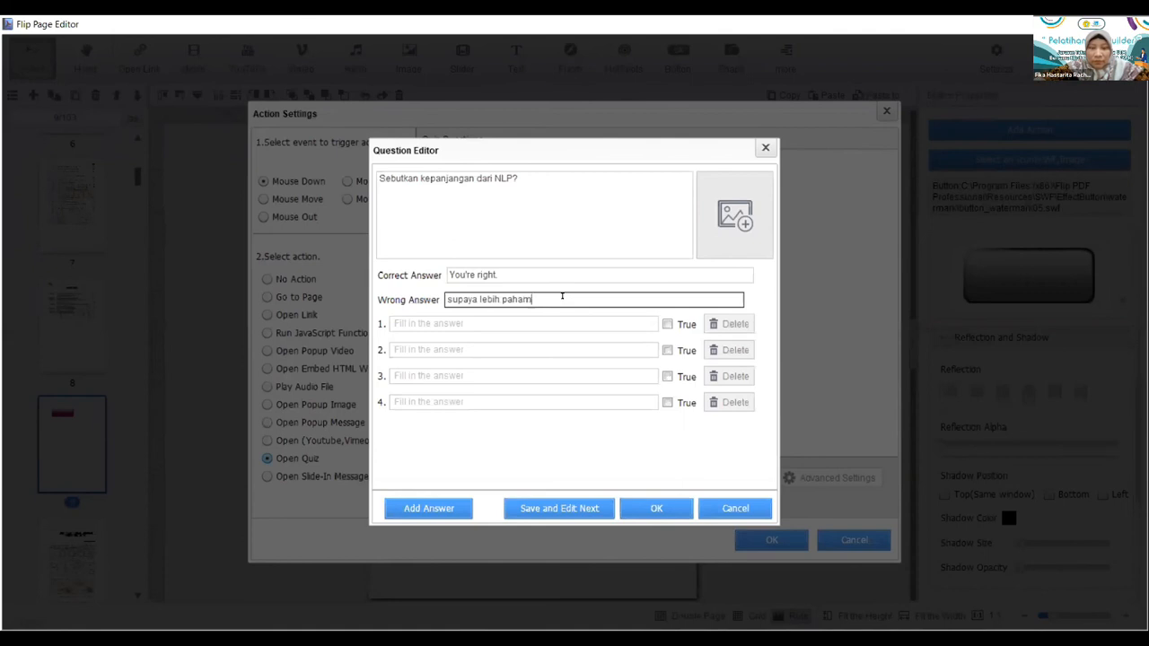
text(bab 1)
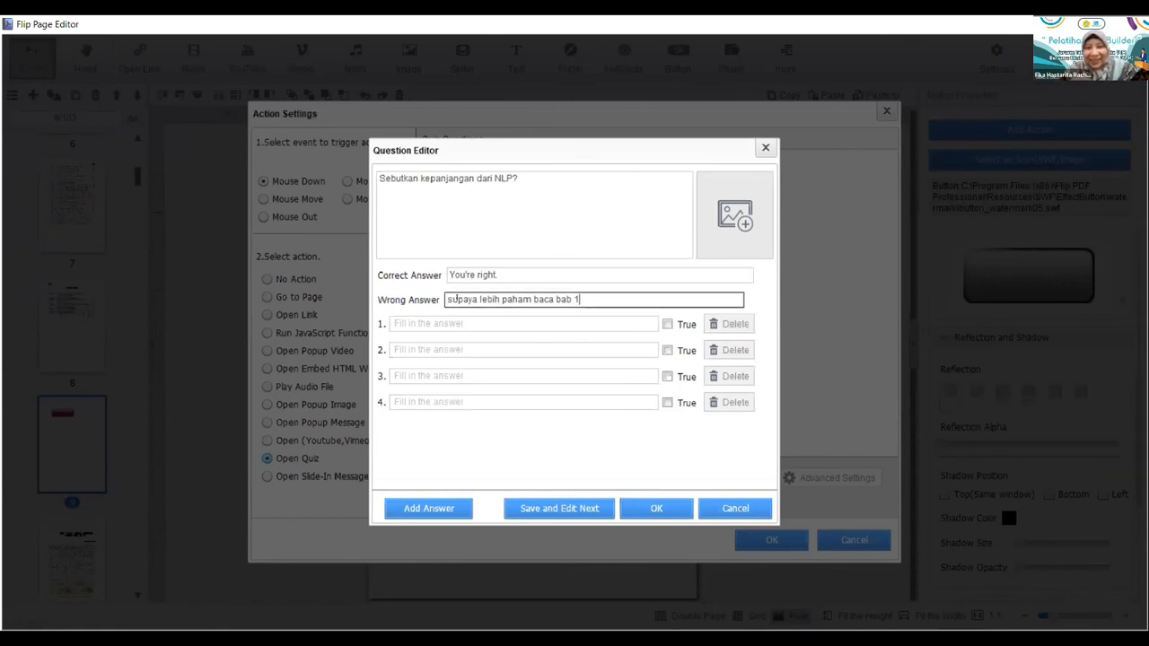
key(Delete)
text(S)
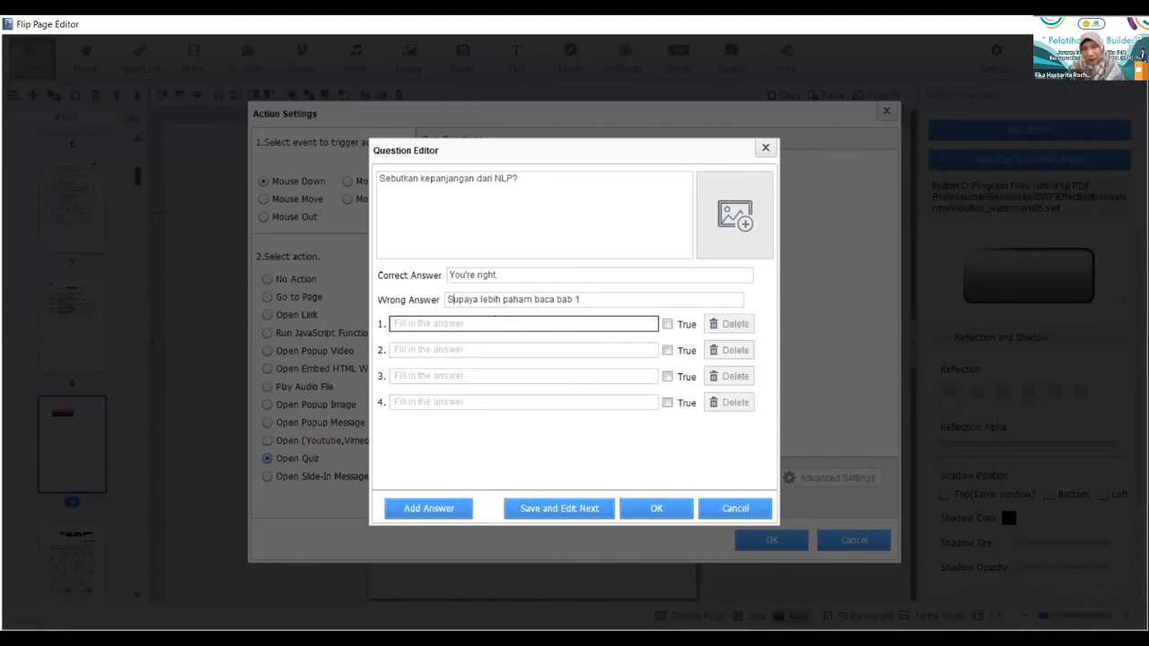
Enter the answers Natural Language Processing, Natural Language Programming, Not Long Processing and Not Long Programming, mark the first as true and save the question
text(h)
key(BackSpace)
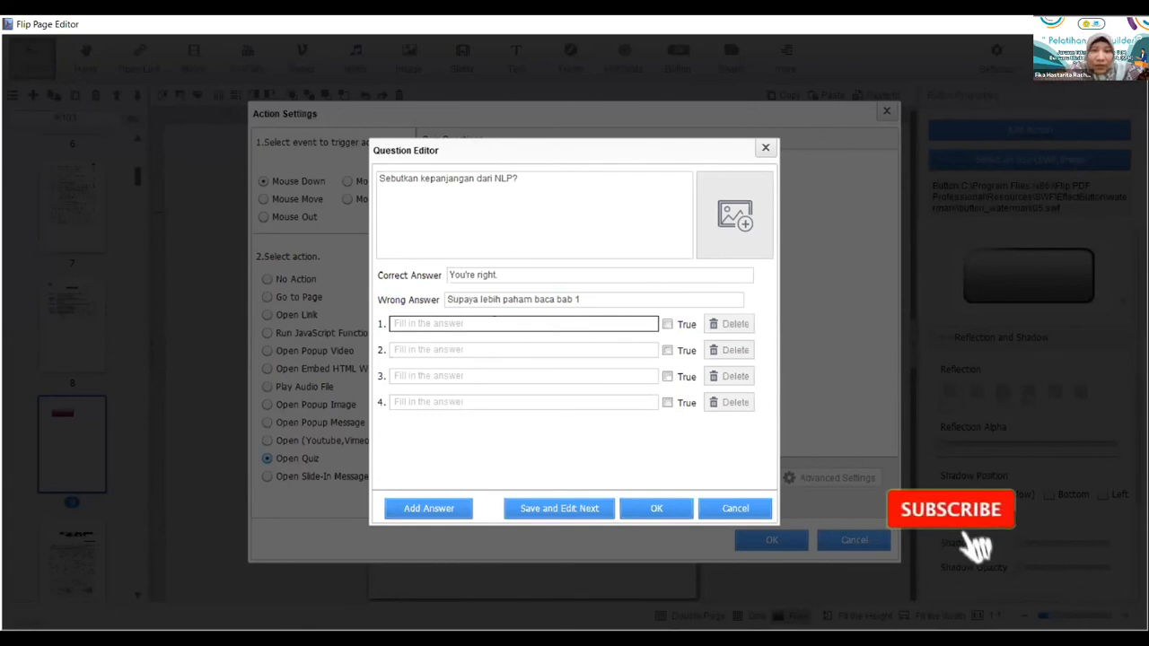
text(Natu)
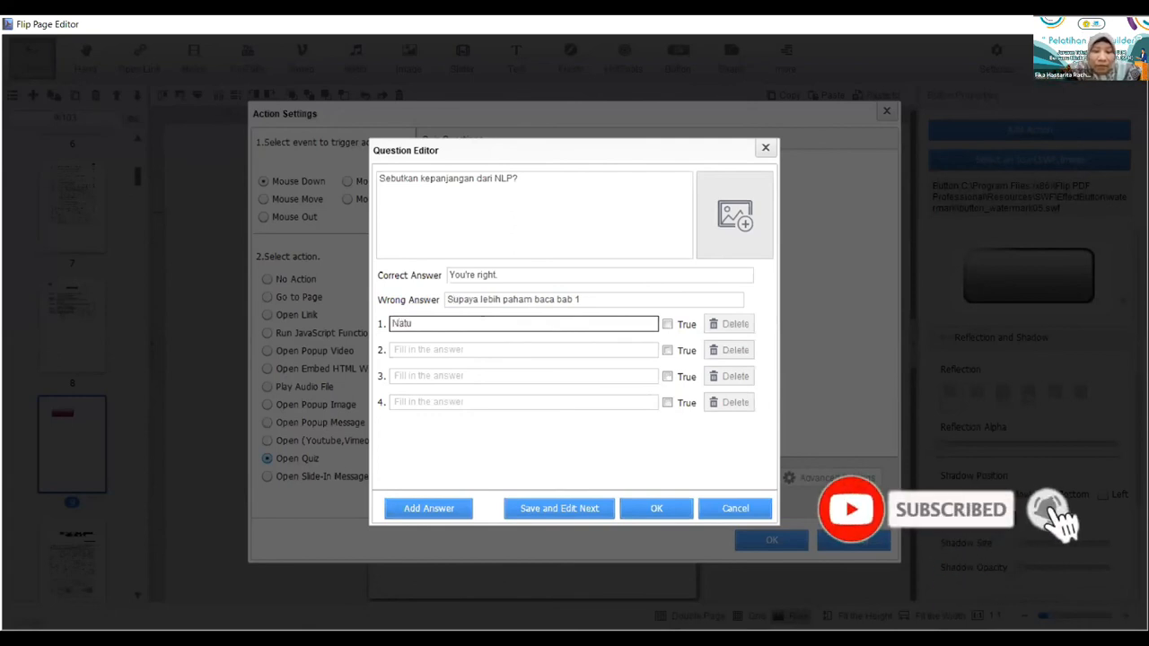
text(ral Langu)
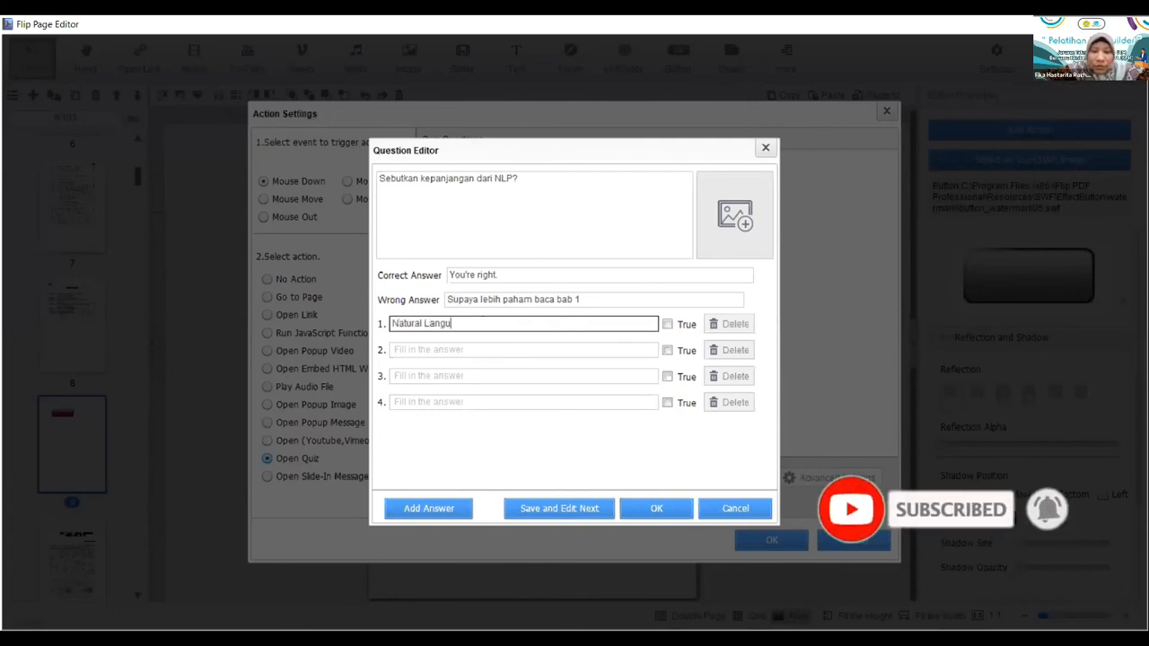
text(age Processing)
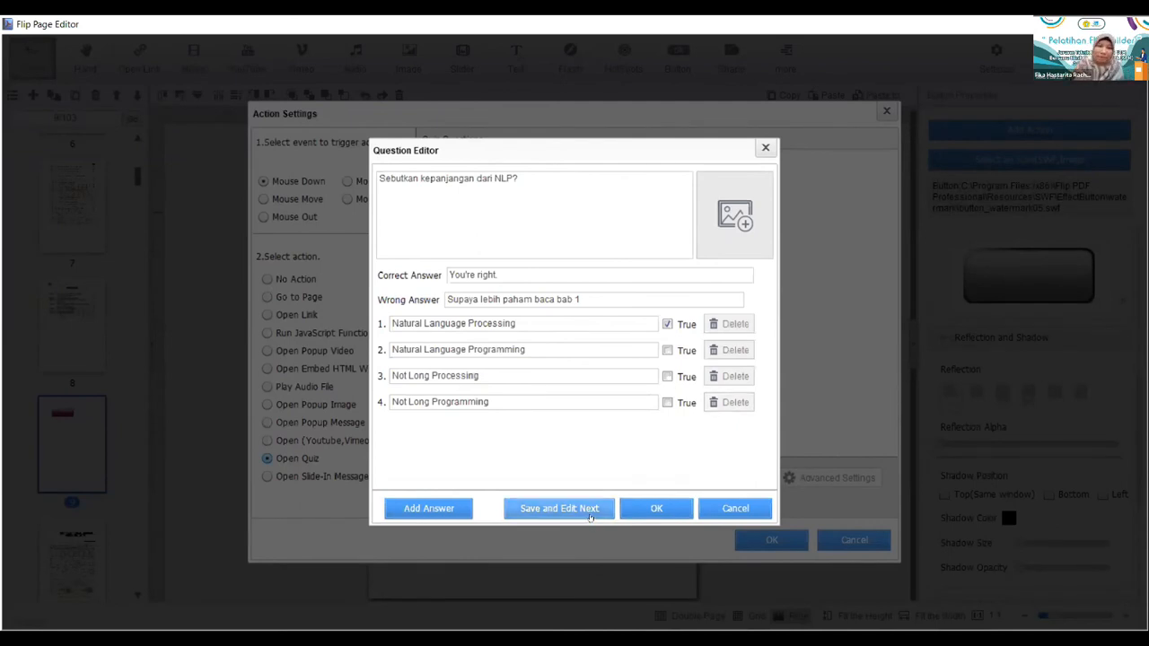
click(590, 518)
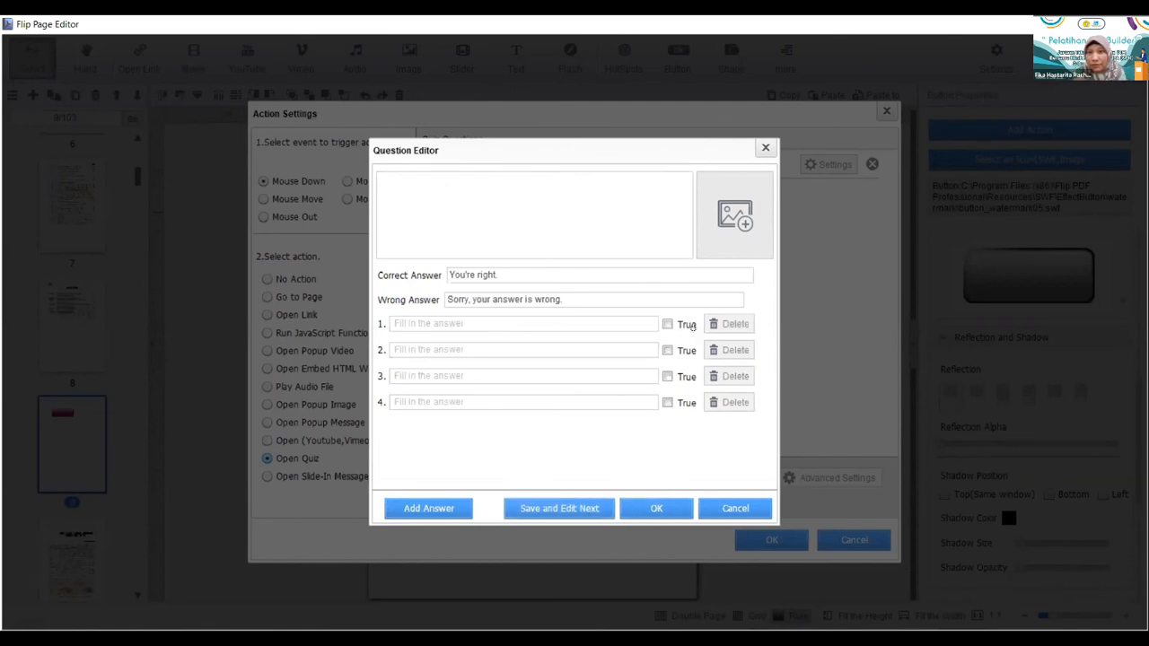
Discard the blank second question and confirm the Pre-Tes button's quiz action with the NLP question ticked
click(715, 510)
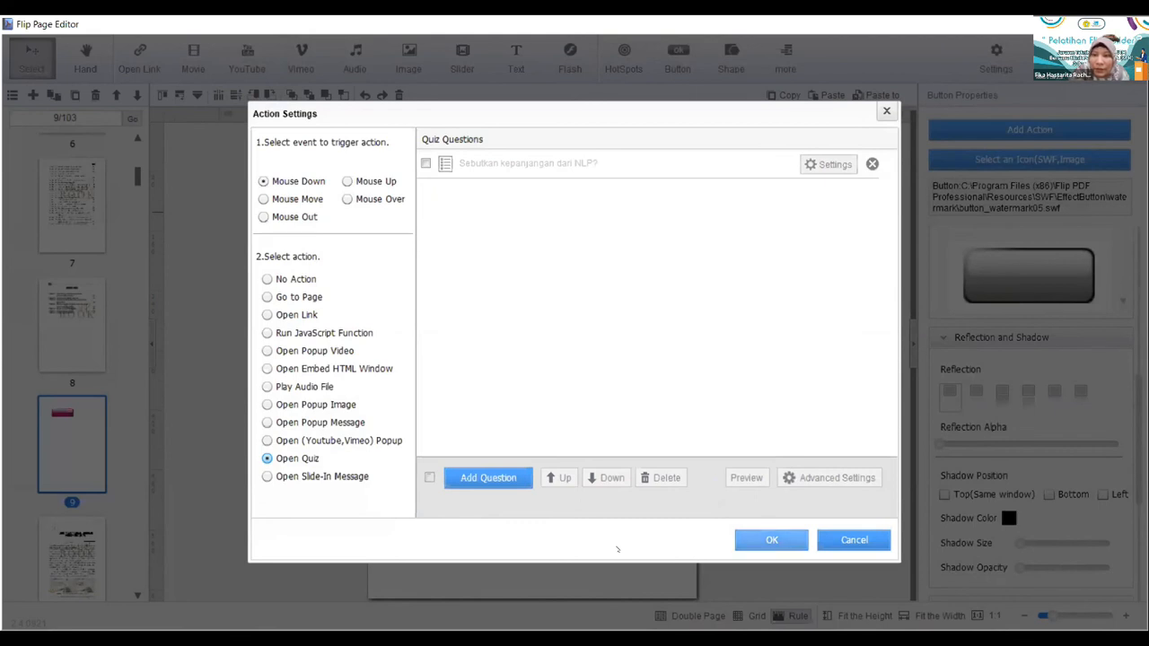
key(Return)
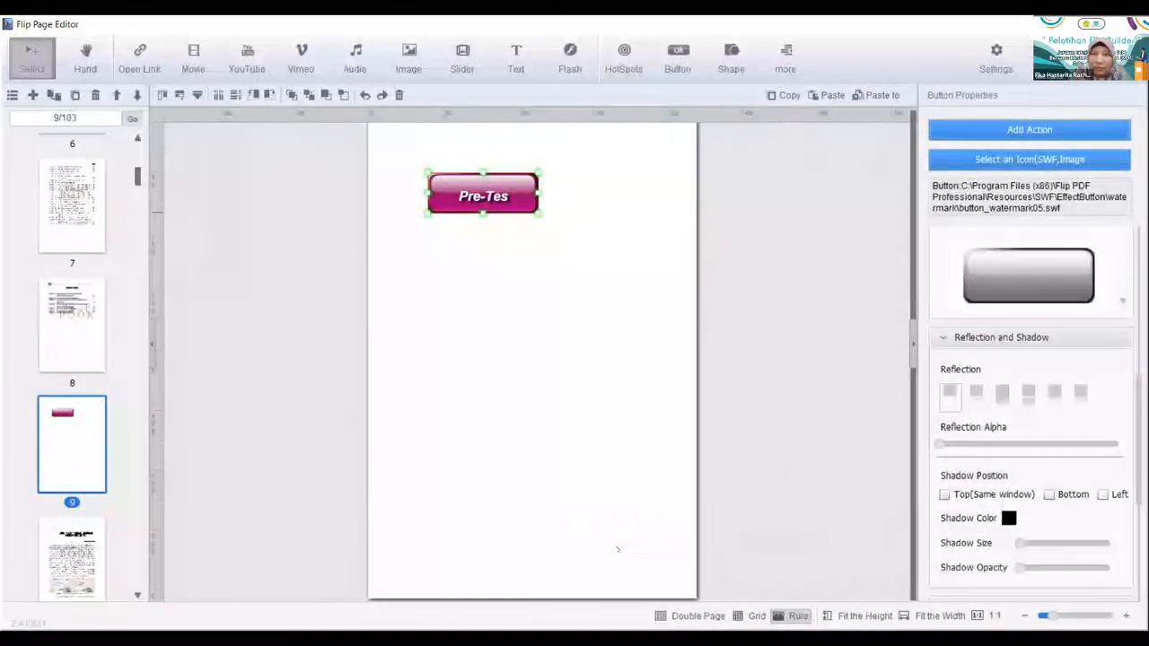
click(1029, 129)
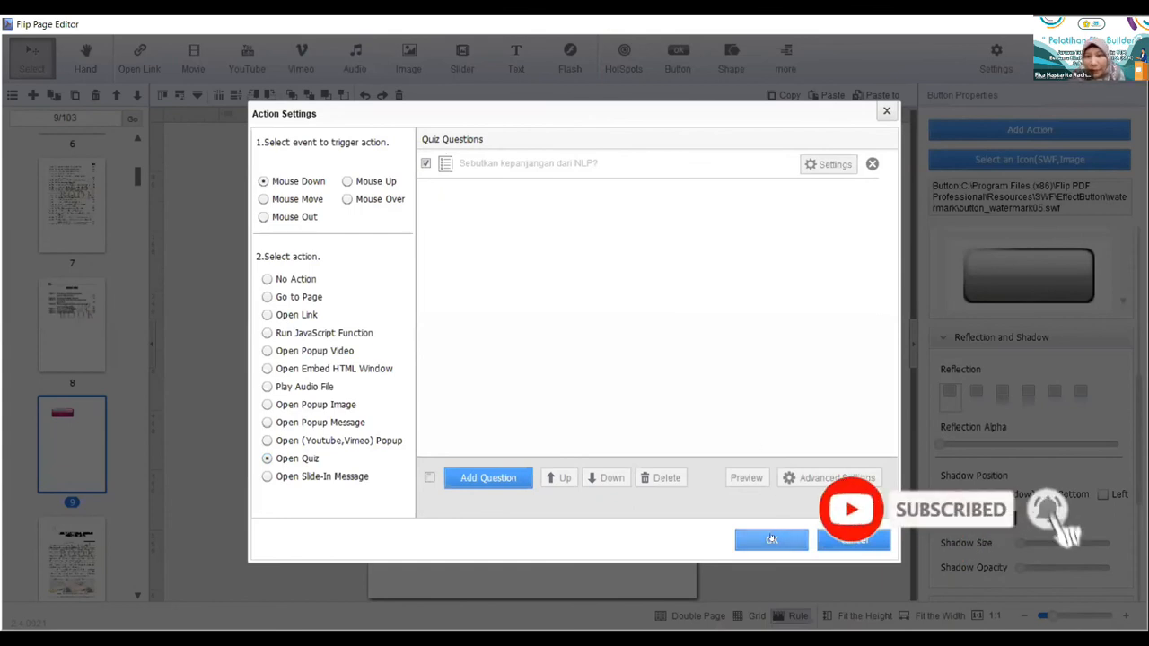
click(771, 538)
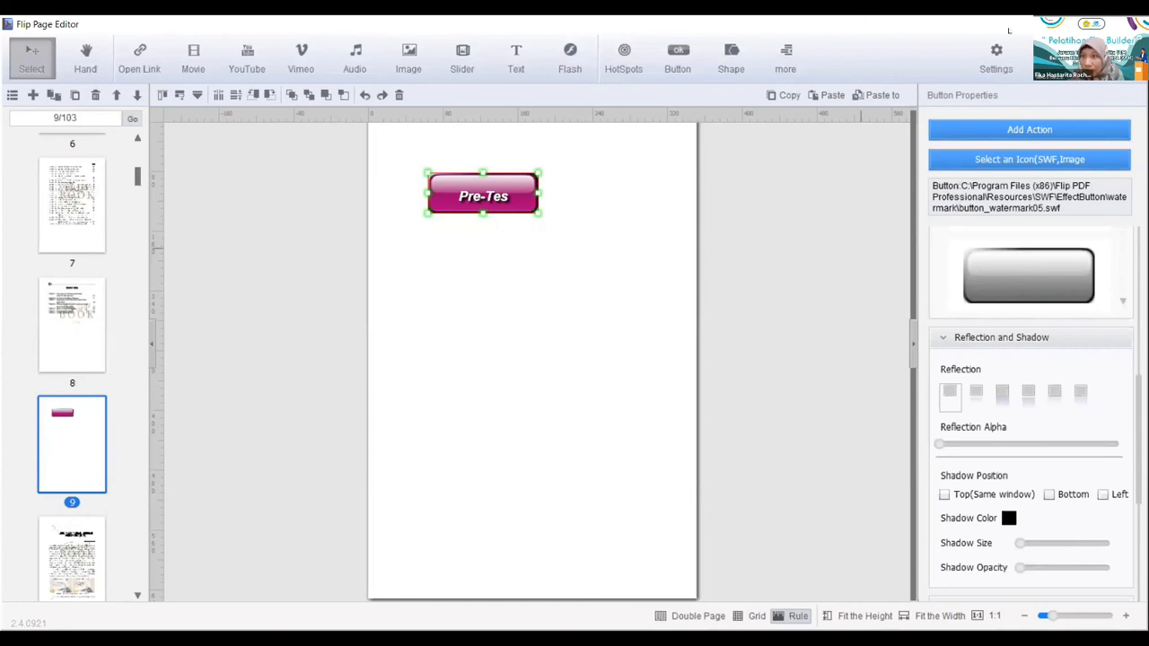
Save the page edits, close the page editor and flip the book preview to pages 8-9 with the Pre-Tes button
key(ctrl+s)
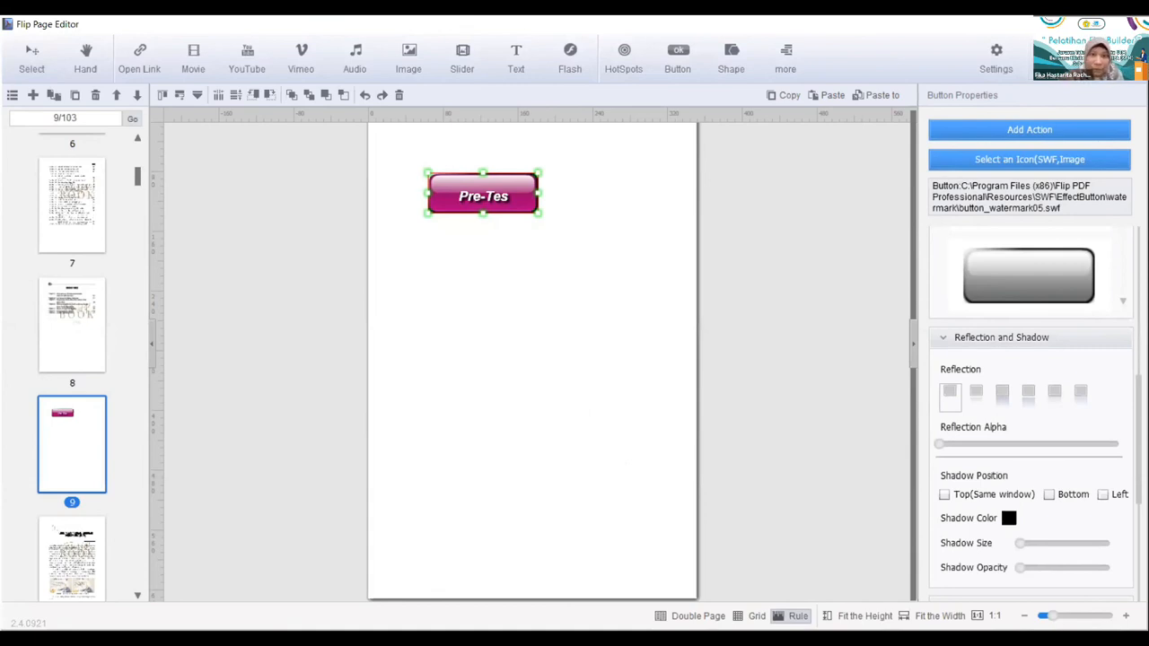
key(alt+F4)
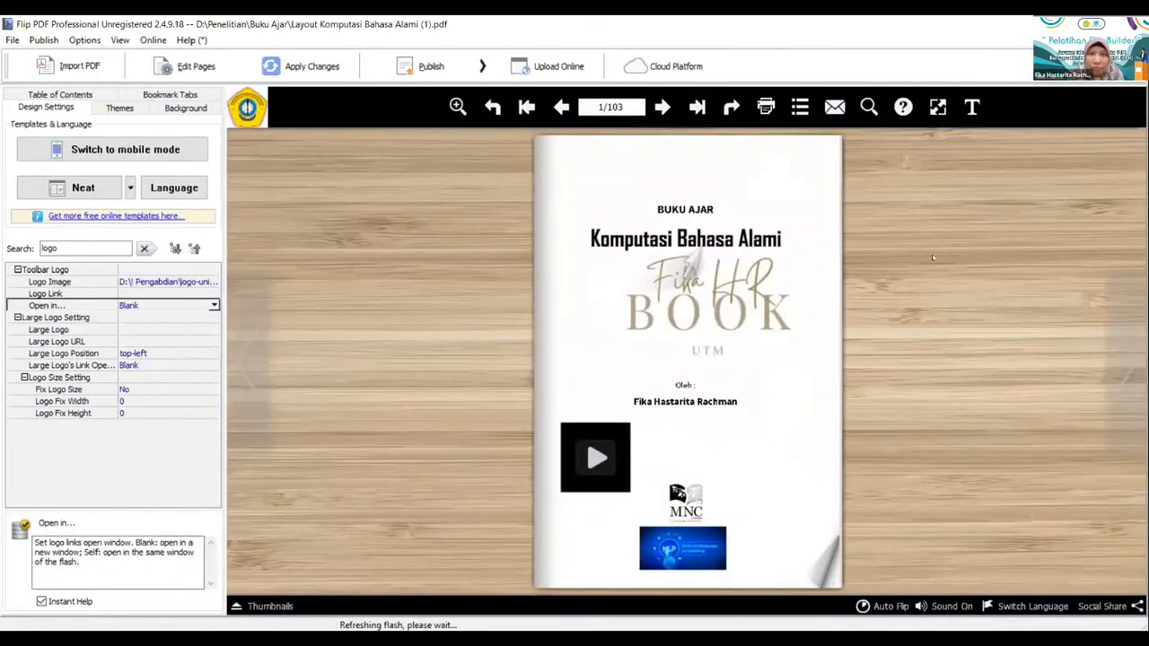
click(904, 402)
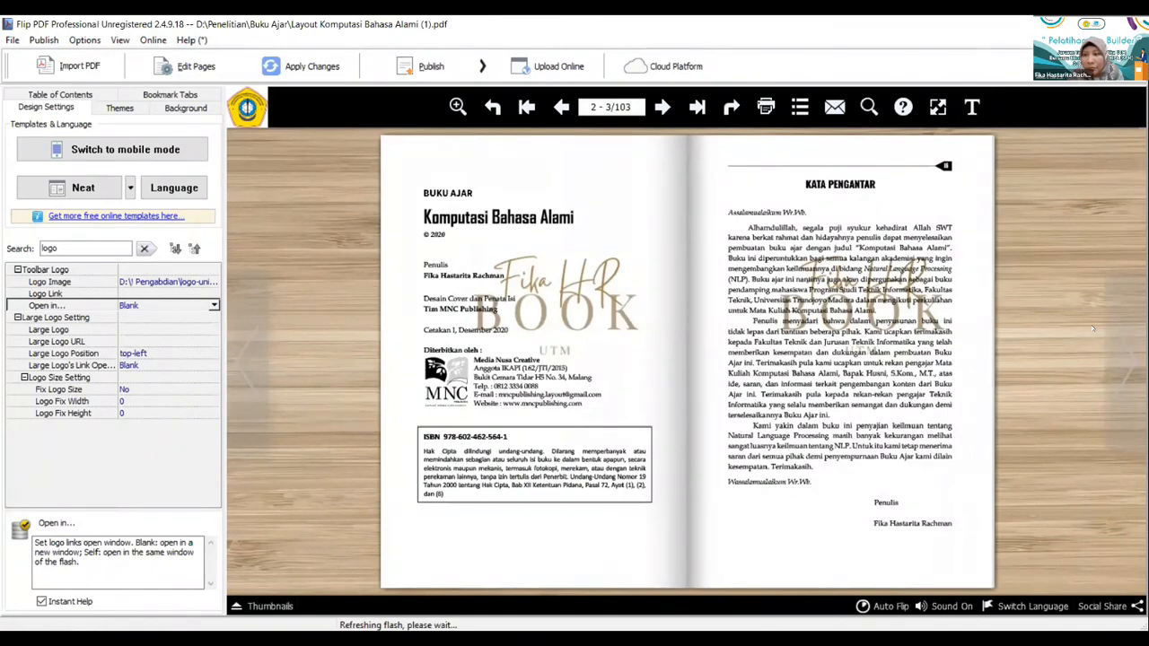
key(Right)
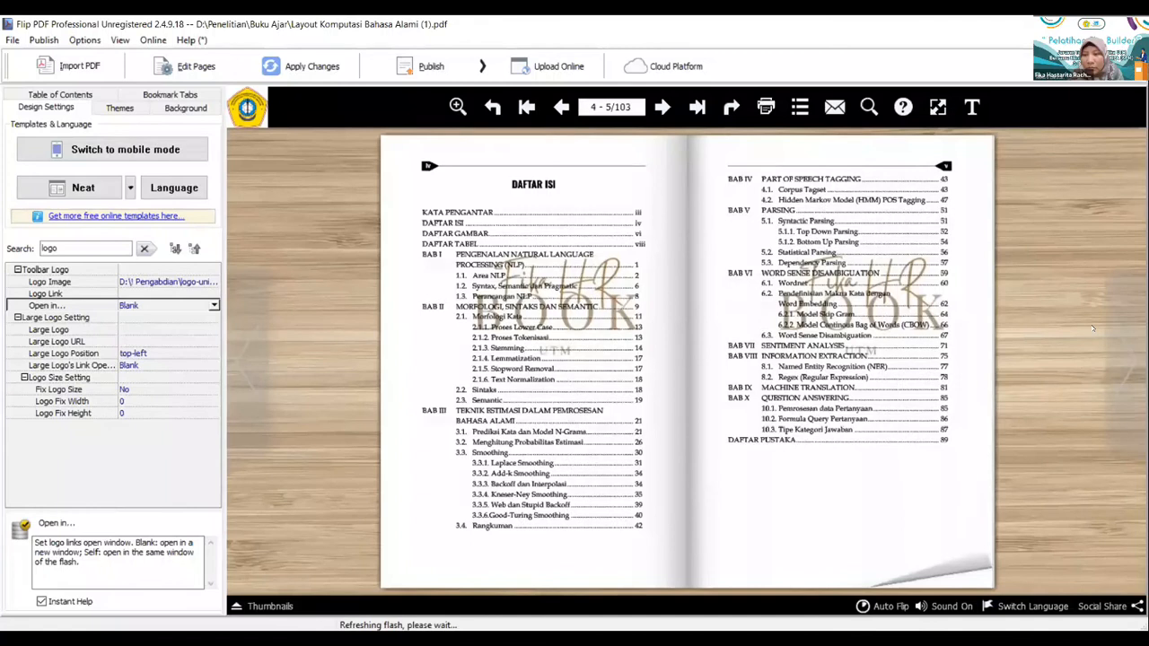
key(Right)
key(Right)
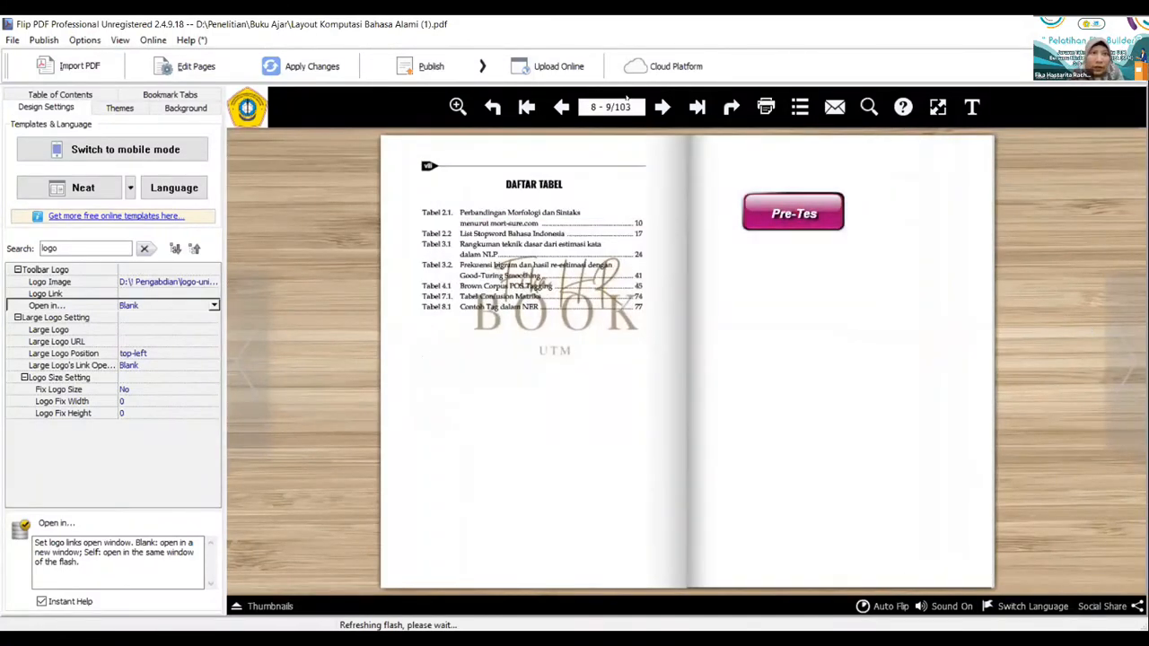
Apply the changes to the book preview and flip to pages 8-9 with the table of contents shown
click(323, 63)
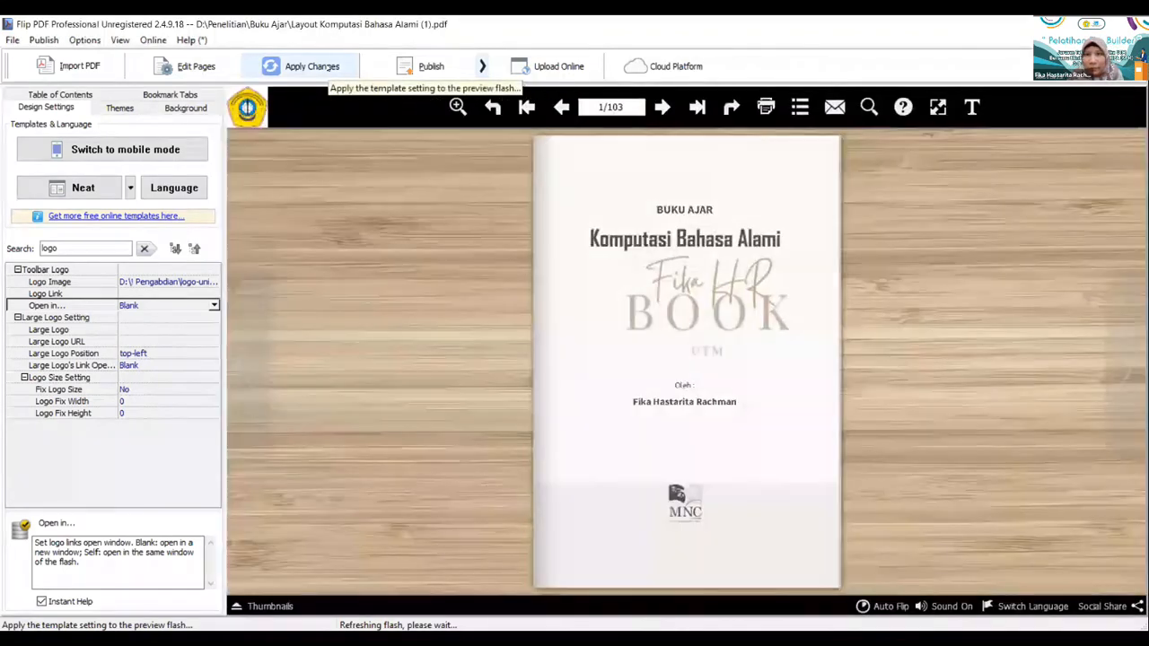
click(431, 65)
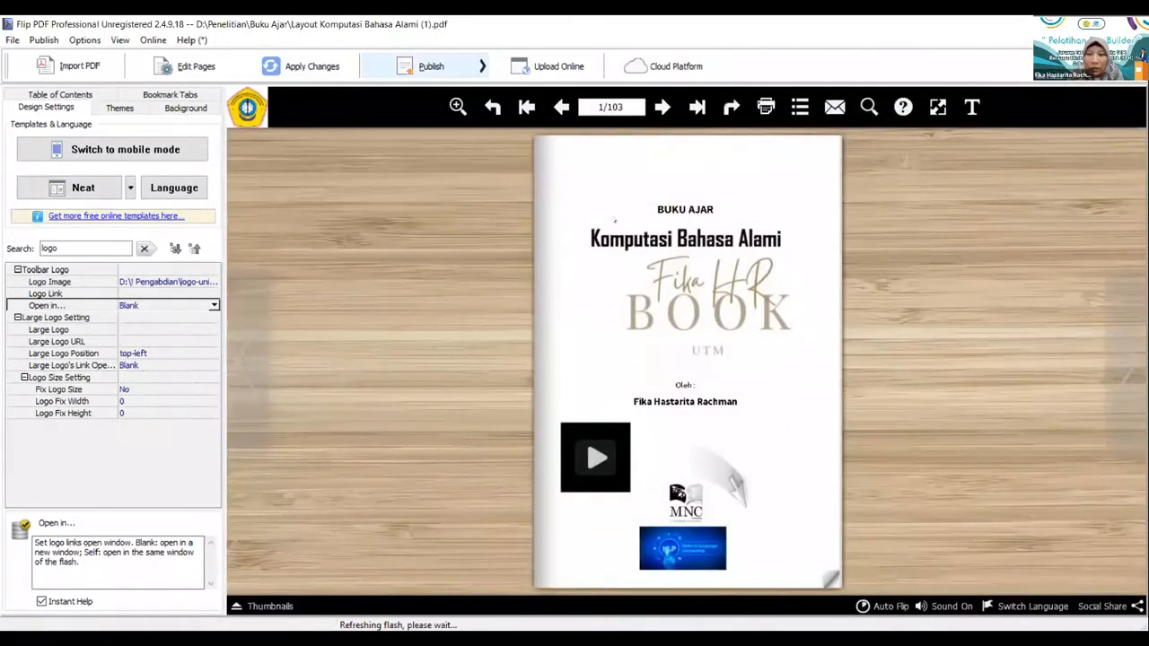
click(828, 554)
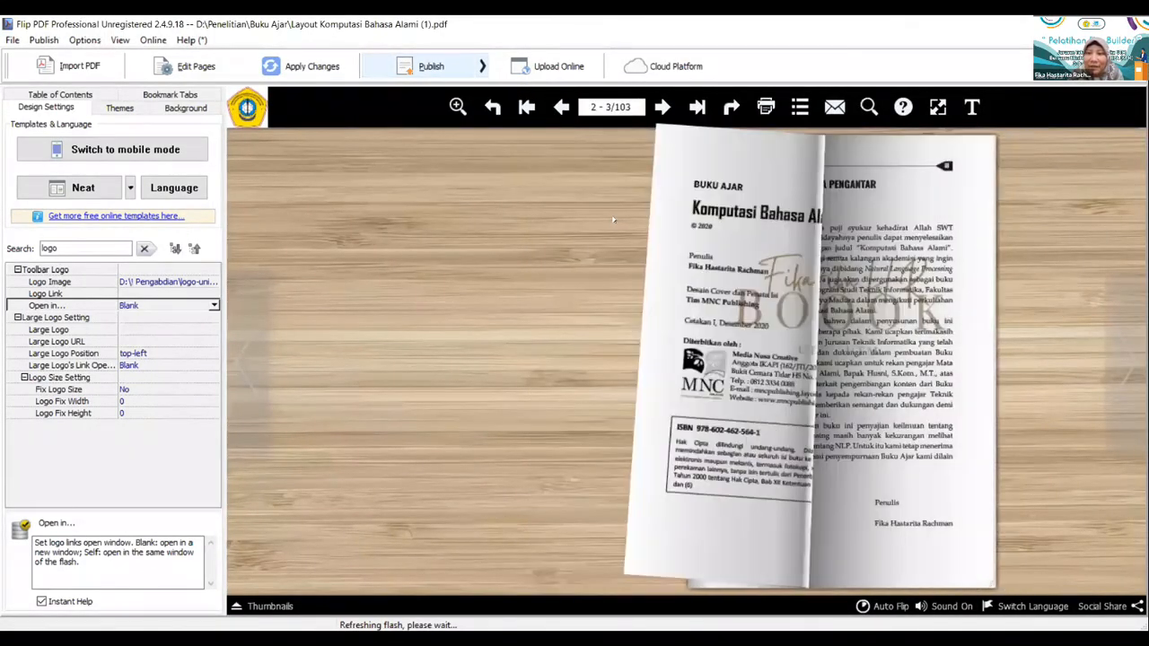
key(Right)
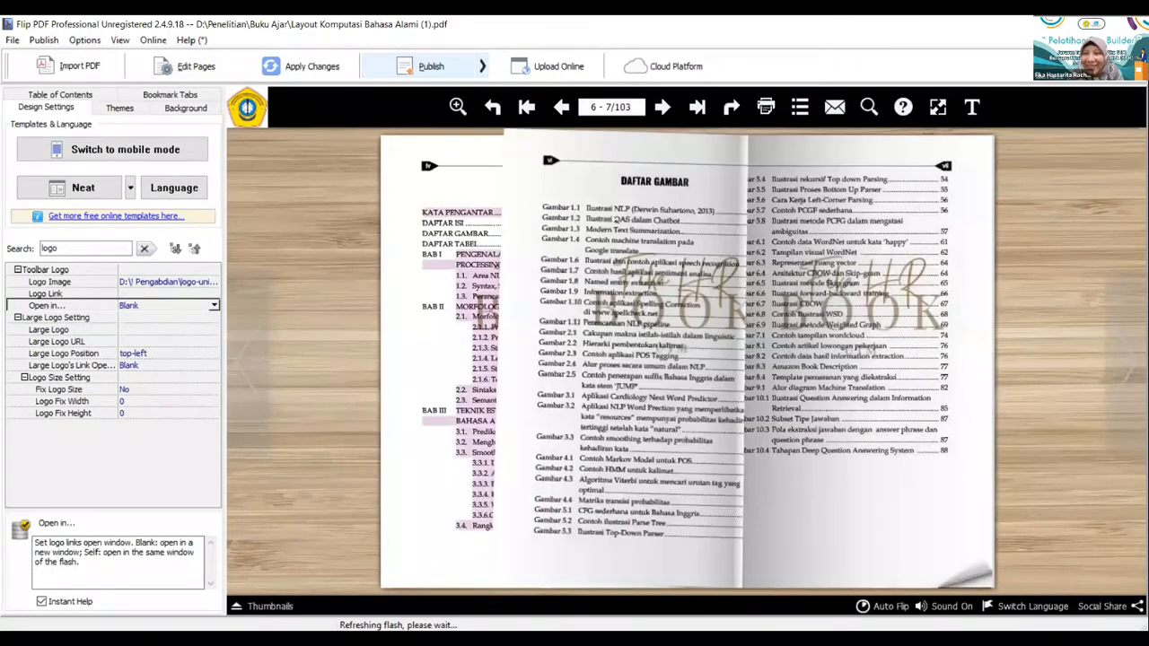
key(Right)
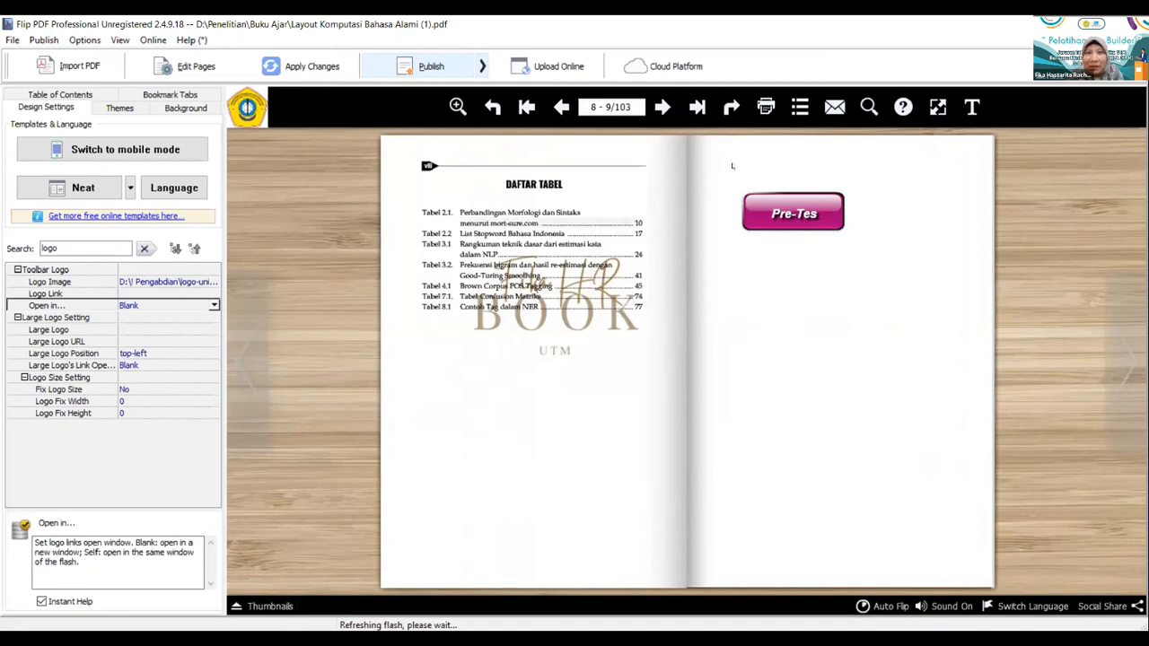
click(792, 108)
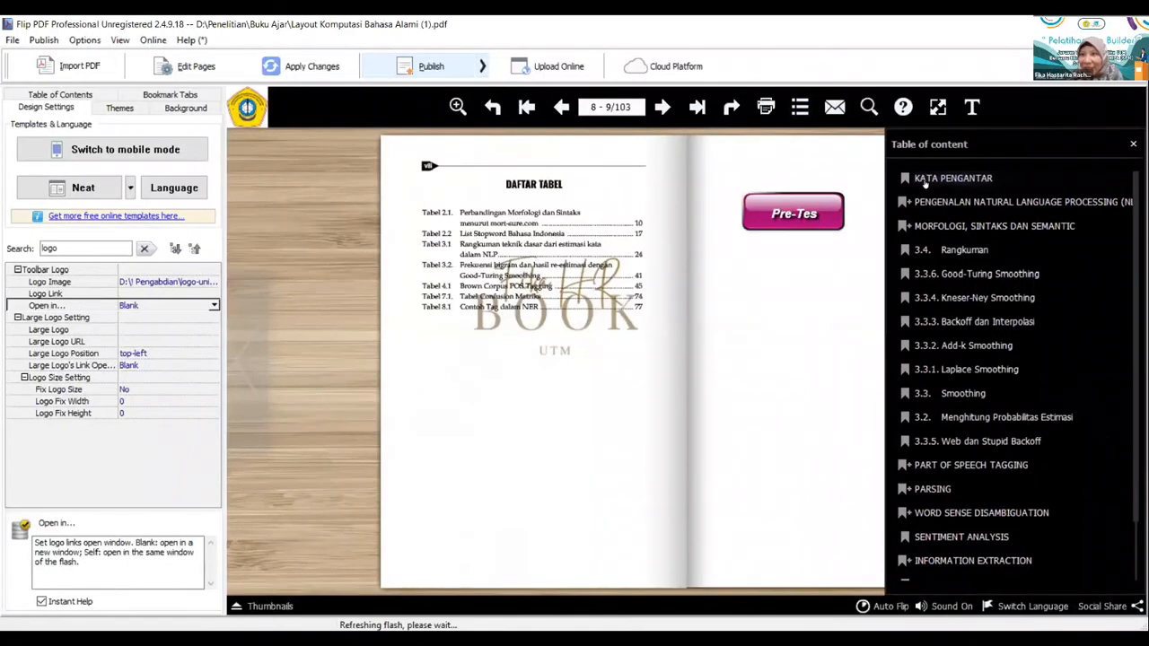
Test the Pre-Tes quiz with the answer Natural Language Processing, and replay it with the answer Not Long Processing
click(806, 205)
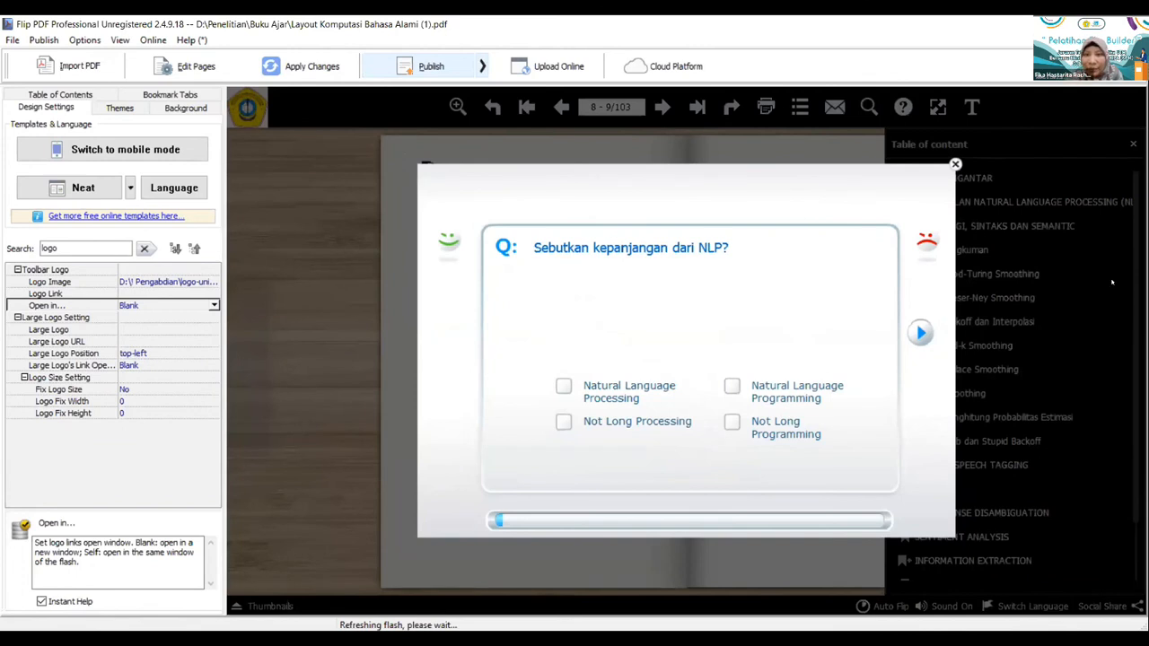
click(561, 389)
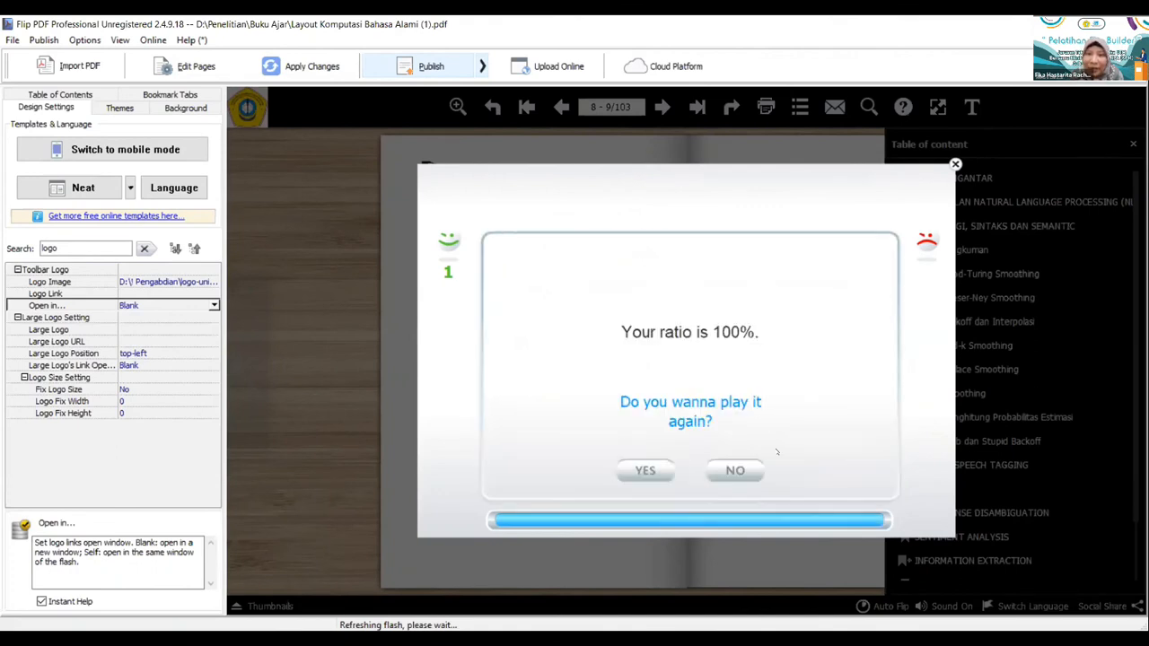
click(662, 479)
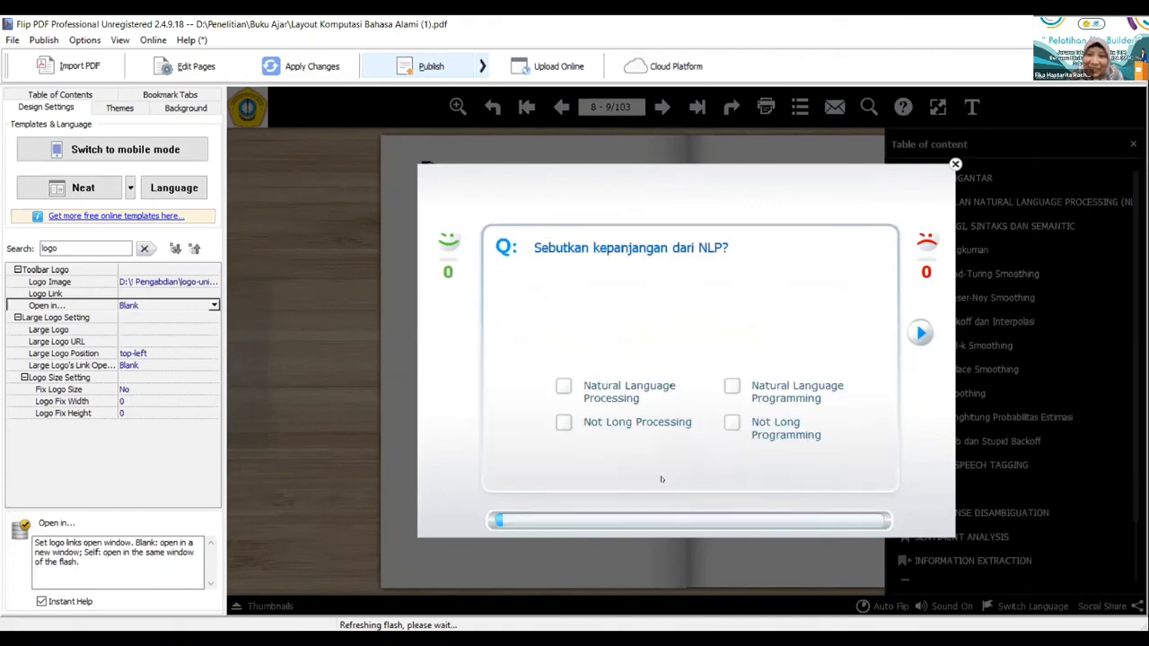
click(614, 422)
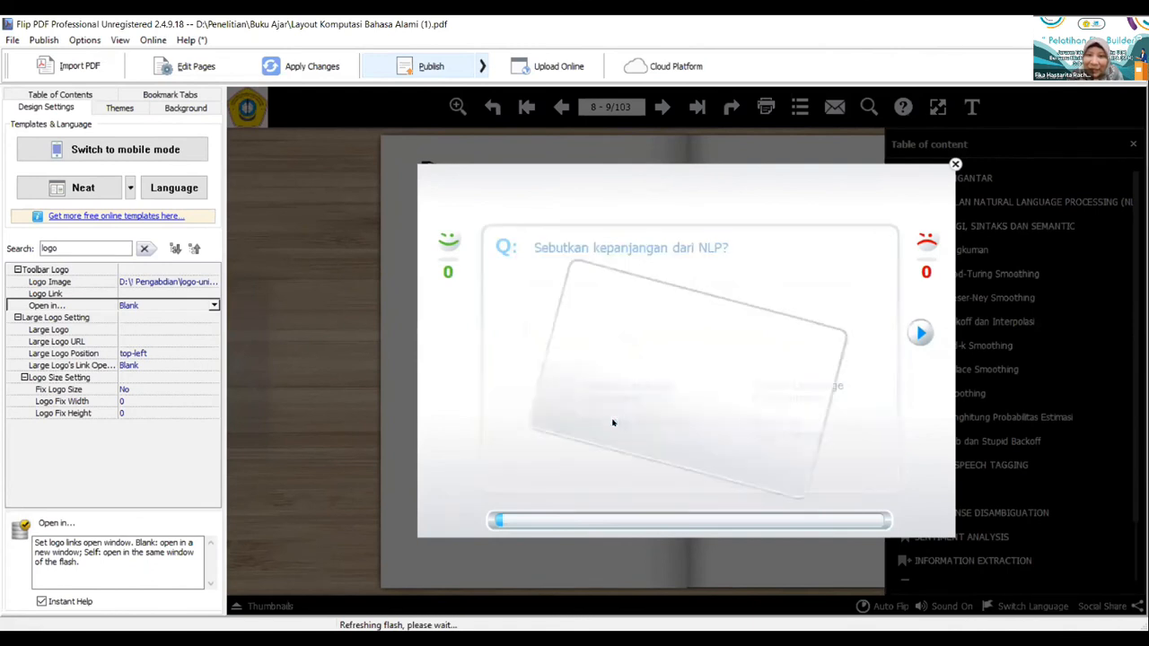